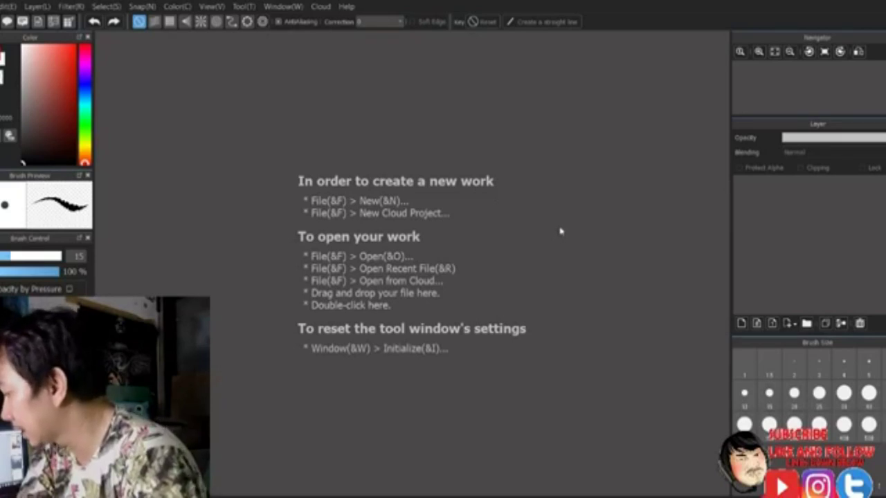
Create a new blank portrait canvas
{"action": "left_click", "coordinate": [540, 384]}
{"action": "left_click_drag", "start_coordinate": [722, 242], "coordinate": [726, 266]}
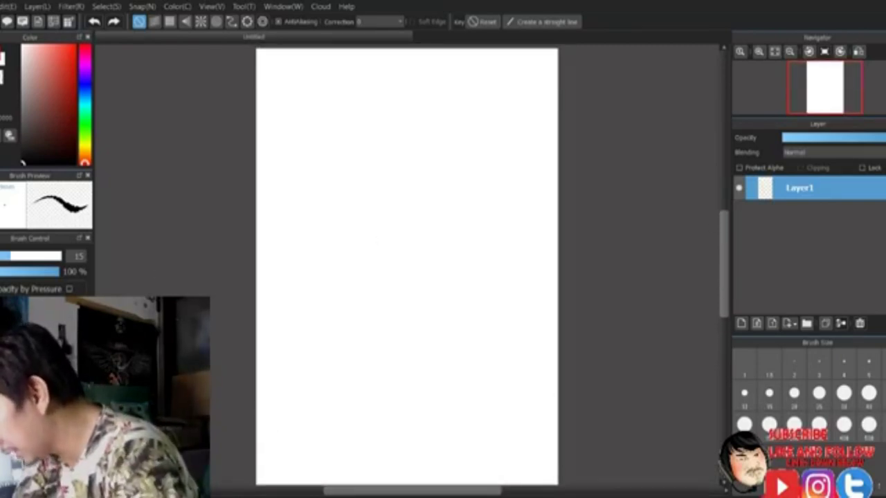
Set the brush size to 10.7 and draw four thin diagonal test strokes on the upper part of the canvas
{"action": "key", "text": "bracketright"}
{"action": "mouse_move", "coordinate": [17, 256]}
{"action": "left_mouse_down"}
{"action": "mouse_move", "coordinate": [2, 258]}
{"action": "mouse_move", "coordinate": [9, 263]}
{"action": "left_mouse_up"}
{"action": "left_click_drag", "start_coordinate": [301, 189], "coordinate": [366, 148]}
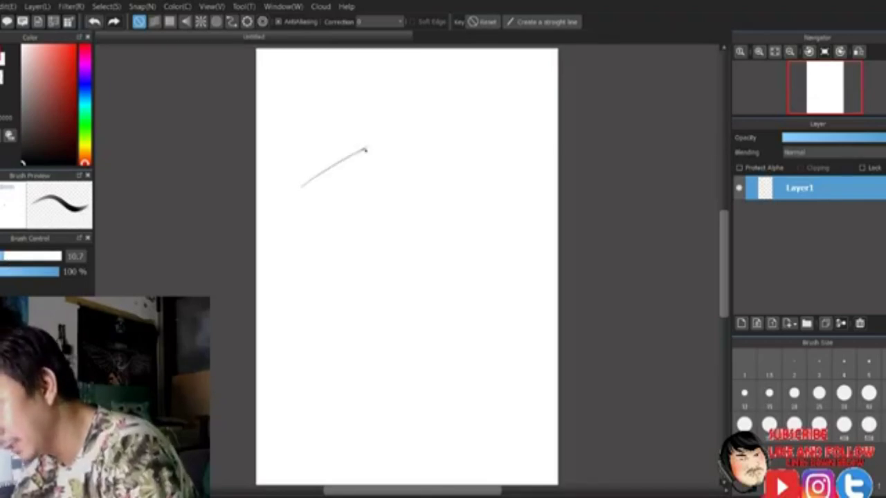
{"action": "key", "text": "bracketright"}
{"action": "left_click_drag", "start_coordinate": [298, 218], "coordinate": [411, 142]}
{"action": "left_click_drag", "start_coordinate": [301, 241], "coordinate": [424, 154]}
{"action": "left_click_drag", "start_coordinate": [318, 262], "coordinate": [438, 180]}
Set the brush size to 315 and draw four thick diagonal test strokes below the thin ones
{"action": "left_click_drag", "start_coordinate": [29, 256], "coordinate": [75, 259]}
{"action": "key", "text": "bracketright"}
{"action": "left_click_drag", "start_coordinate": [293, 318], "coordinate": [494, 181]}
{"action": "left_click_drag", "start_coordinate": [330, 356], "coordinate": [509, 235]}
{"action": "left_click_drag", "start_coordinate": [353, 384], "coordinate": [484, 297]}
{"action": "left_click_drag", "start_coordinate": [382, 405], "coordinate": [481, 340]}
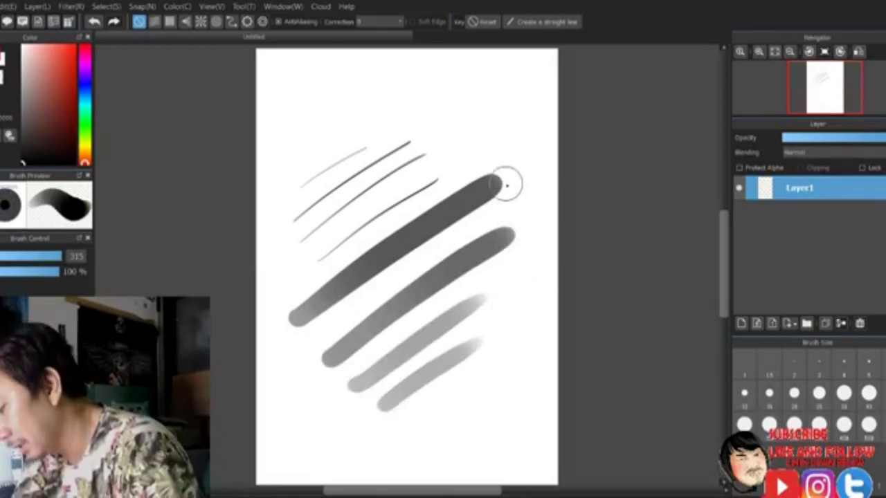
Select the area around all test strokes with a rectangular selection, delete its contents and deselect
{"action": "key", "text": "m"}
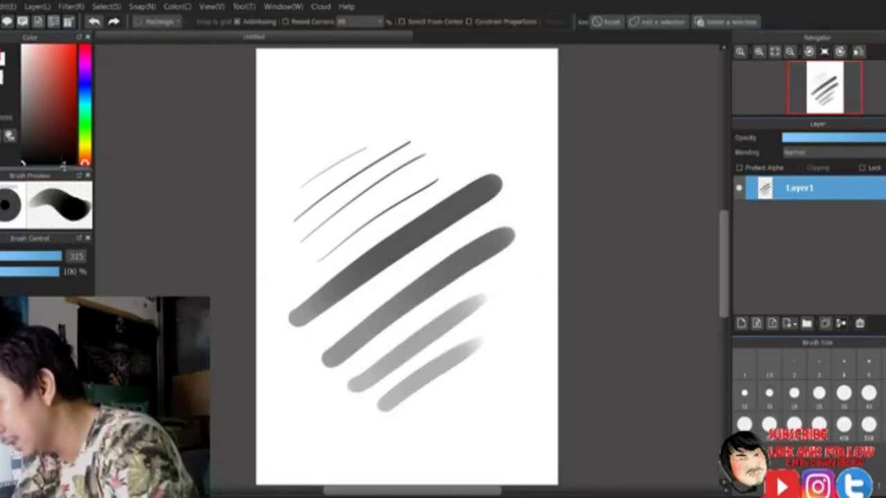
{"action": "mouse_move", "coordinate": [200, 125]}
{"action": "left_mouse_down"}
{"action": "mouse_move", "coordinate": [545, 334]}
{"action": "mouse_move", "coordinate": [573, 444]}
{"action": "left_mouse_up"}
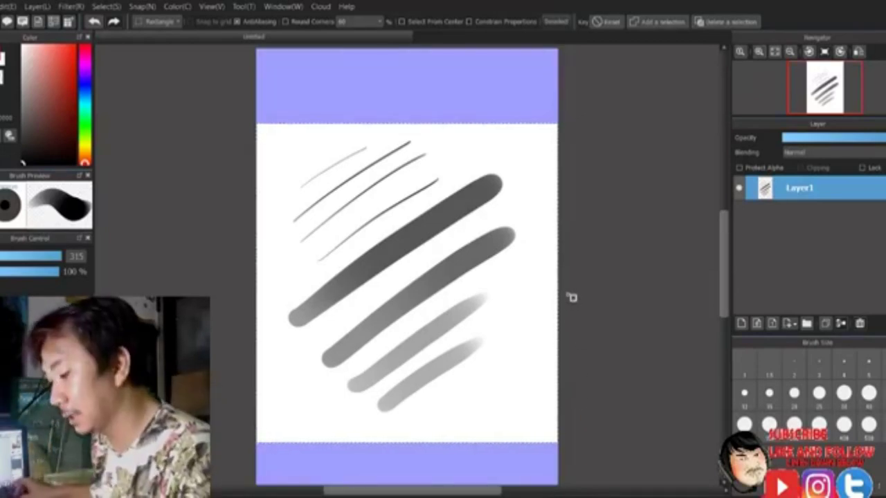
{"action": "key", "text": "Delete"}
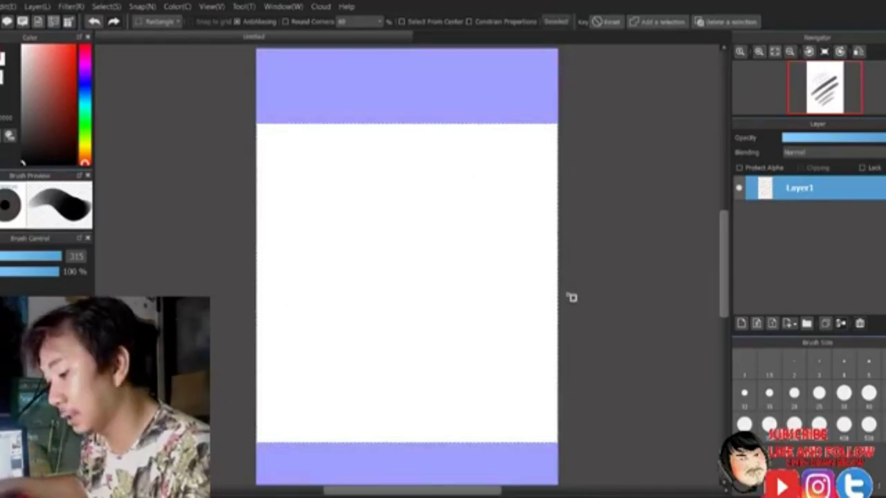
{"action": "key", "text": "ctrl+d"}
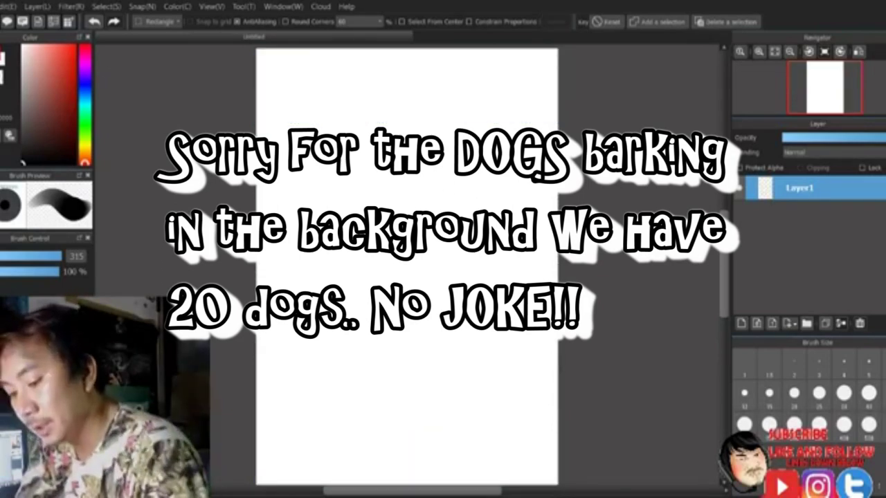
{"action": "scroll", "coordinate": [407, 266], "scroll_direction": "up", "scroll_amount": 5}
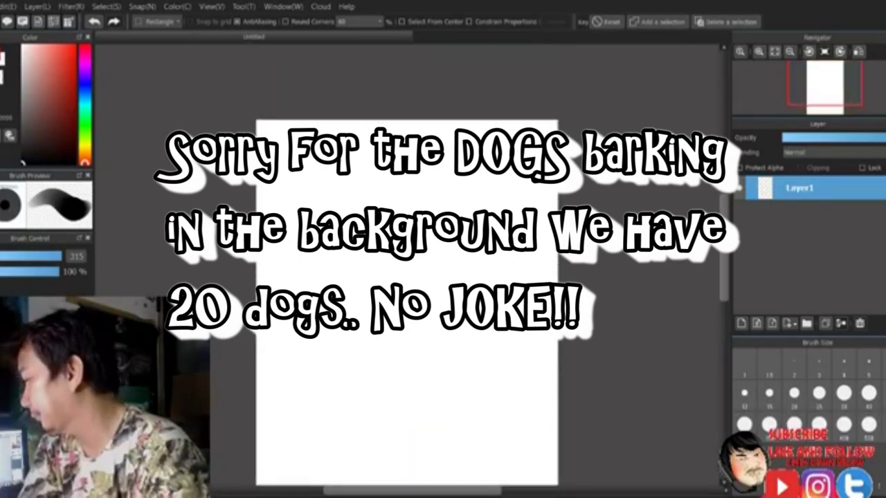
{"action": "scroll", "coordinate": [727, 255], "scroll_direction": "down", "scroll_amount": 5}
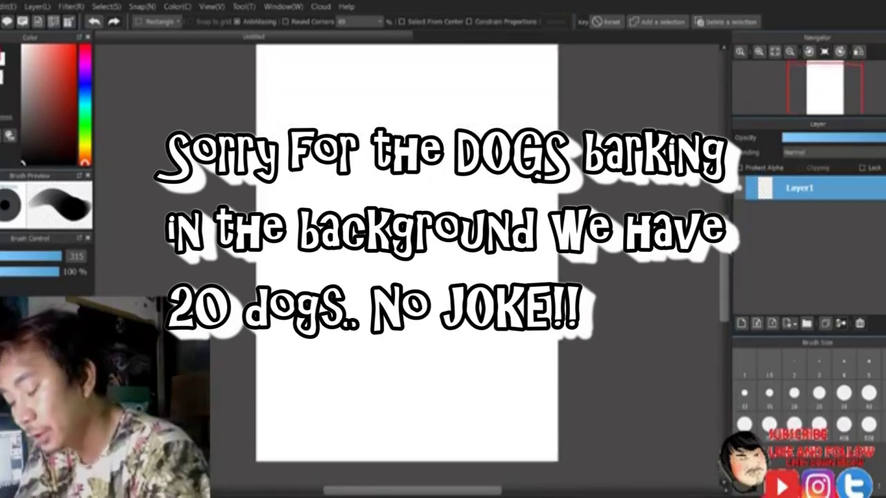
{"action": "scroll", "coordinate": [726, 255], "scroll_direction": "up", "scroll_amount": 5}
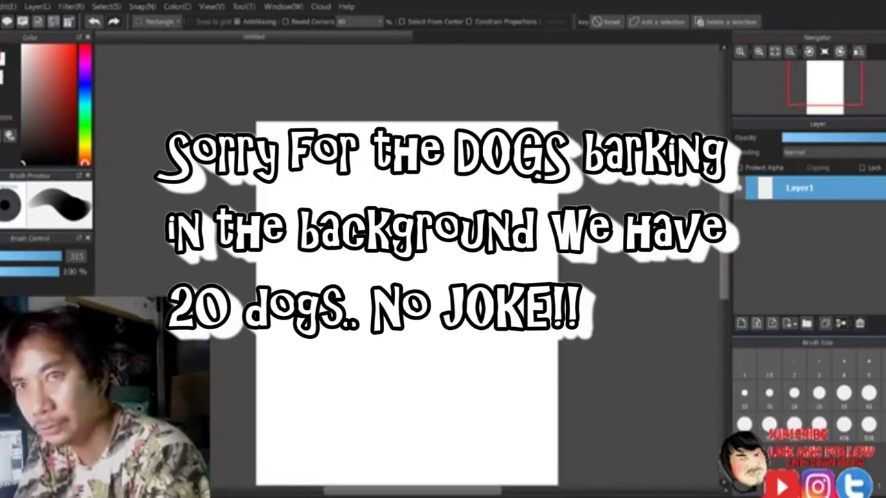
{"action": "scroll", "coordinate": [727, 254], "scroll_direction": "down", "scroll_amount": 5}
{"action": "scroll", "coordinate": [726, 255], "scroll_direction": "up", "scroll_amount": 4}
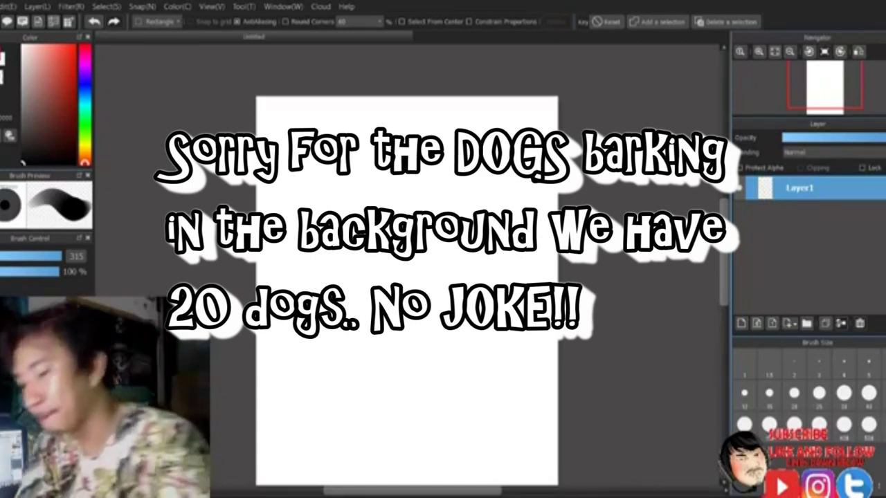
{"action": "mouse_move", "coordinate": [724, 264]}
{"action": "left_mouse_down"}
{"action": "mouse_move", "coordinate": [723, 299]}
{"action": "mouse_move", "coordinate": [723, 237]}
{"action": "mouse_move", "coordinate": [722, 273]}
{"action": "mouse_move", "coordinate": [723, 264]}
{"action": "left_mouse_up"}
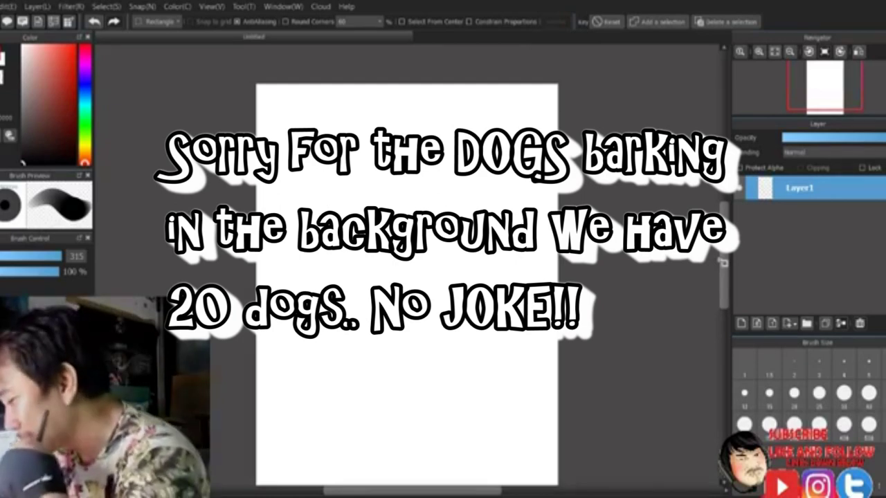
Switch back to the brush and set its size to 14.6
{"action": "key", "text": "b"}
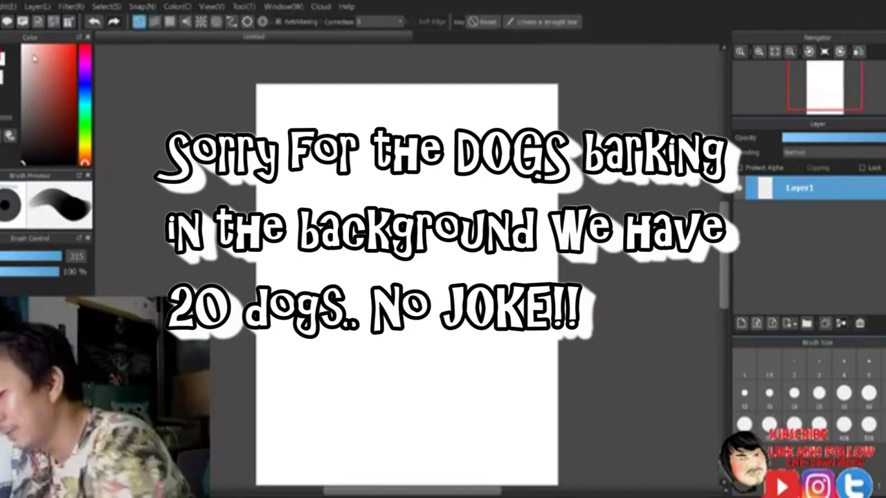
{"action": "left_click", "coordinate": [36, 258]}
{"action": "left_click_drag", "start_coordinate": [36, 258], "coordinate": [10, 260]}
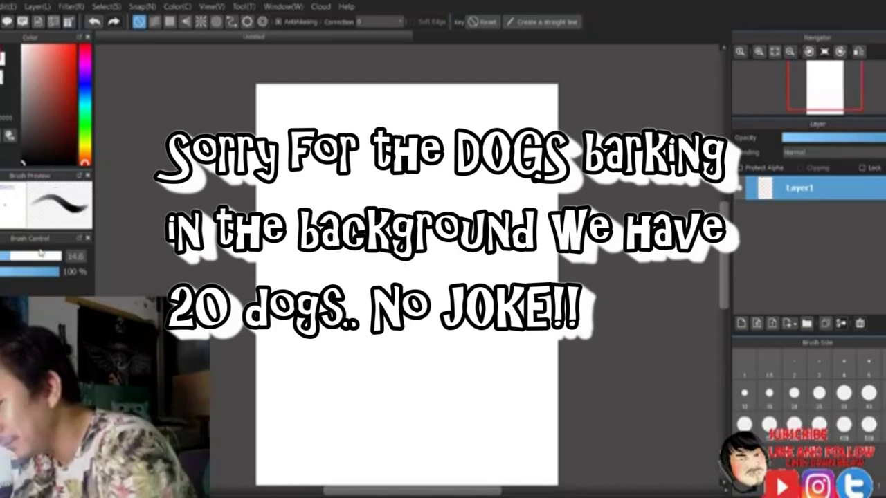
Sketch a trial circle in the middle of the canvas and undo it
{"action": "mouse_move", "coordinate": [403, 185]}
{"action": "left_mouse_down"}
{"action": "mouse_move", "coordinate": [443, 266]}
{"action": "mouse_move", "coordinate": [445, 178]}
{"action": "left_mouse_up"}
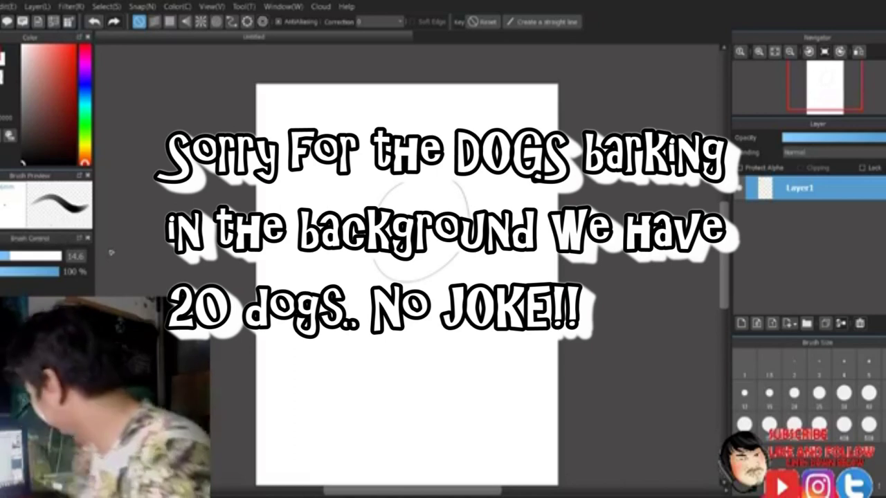
{"action": "key", "text": "ctrl+z"}
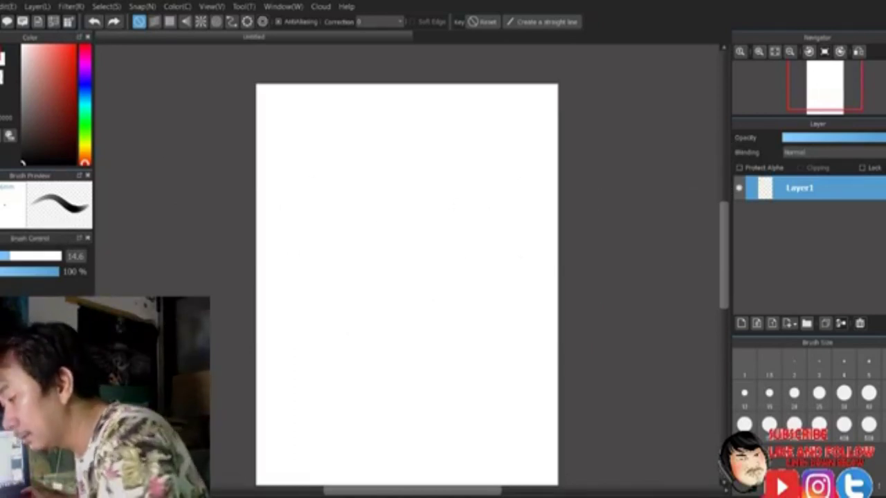
Set the brush size to 16 and sketch a loose head oval with curved vertical and horizontal face guide lines
{"action": "left_click", "coordinate": [15, 258]}
{"action": "left_click_drag", "start_coordinate": [15, 258], "coordinate": [12, 259]}
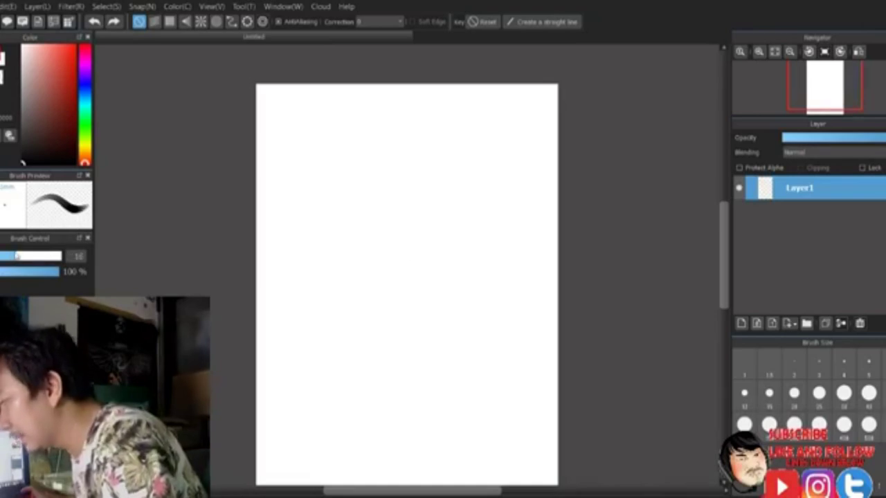
{"action": "scroll", "coordinate": [84, 255], "scroll_direction": "up", "scroll_amount": 6}
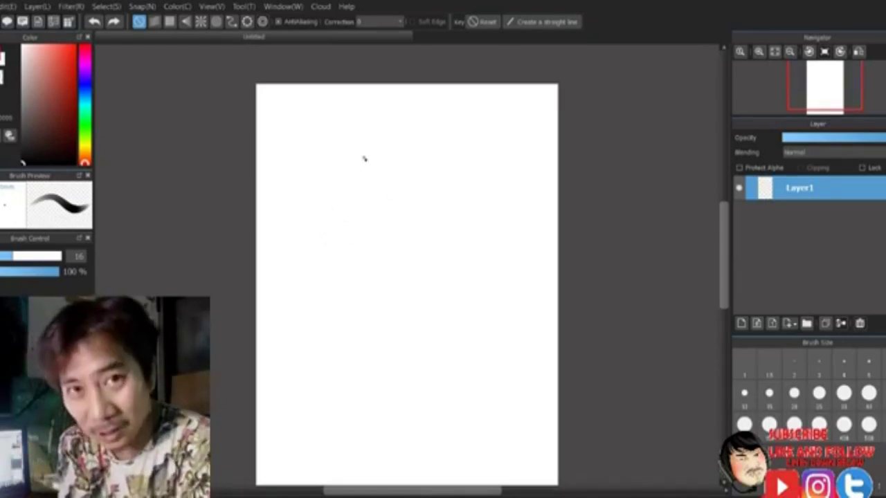
{"action": "mouse_move", "coordinate": [351, 181]}
{"action": "left_mouse_down"}
{"action": "mouse_move", "coordinate": [320, 233]}
{"action": "mouse_move", "coordinate": [326, 200]}
{"action": "mouse_move", "coordinate": [355, 167]}
{"action": "mouse_move", "coordinate": [382, 162]}
{"action": "mouse_move", "coordinate": [385, 315]}
{"action": "left_mouse_up"}
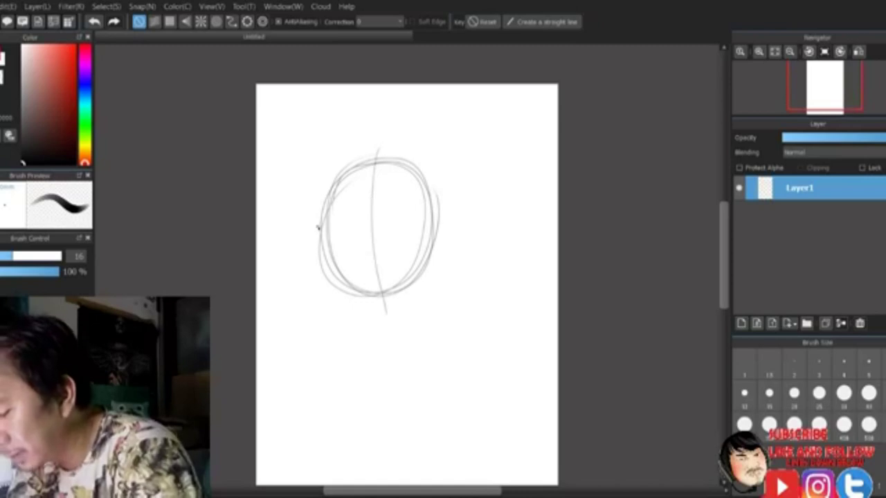
{"action": "left_click_drag", "start_coordinate": [315, 228], "coordinate": [475, 218]}
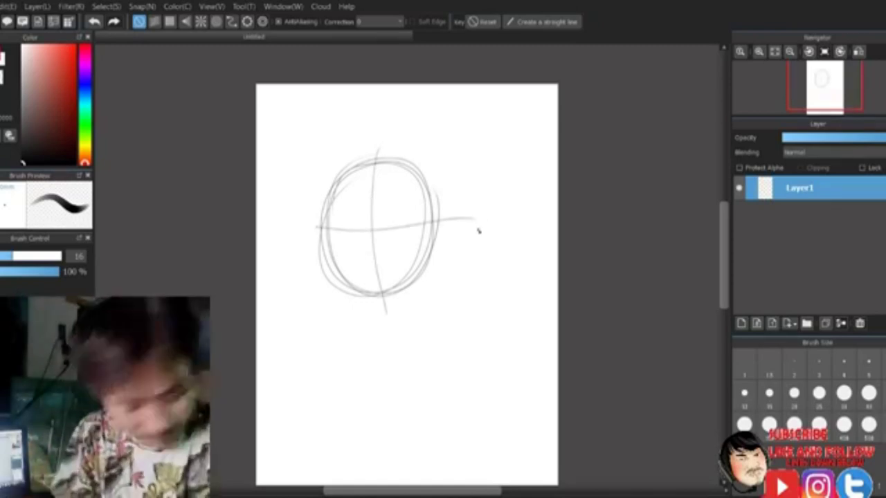
{"action": "left_click_drag", "start_coordinate": [377, 166], "coordinate": [383, 286]}
{"action": "left_click_drag", "start_coordinate": [302, 229], "coordinate": [427, 225]}
{"action": "left_click_drag", "start_coordinate": [367, 166], "coordinate": [386, 304]}
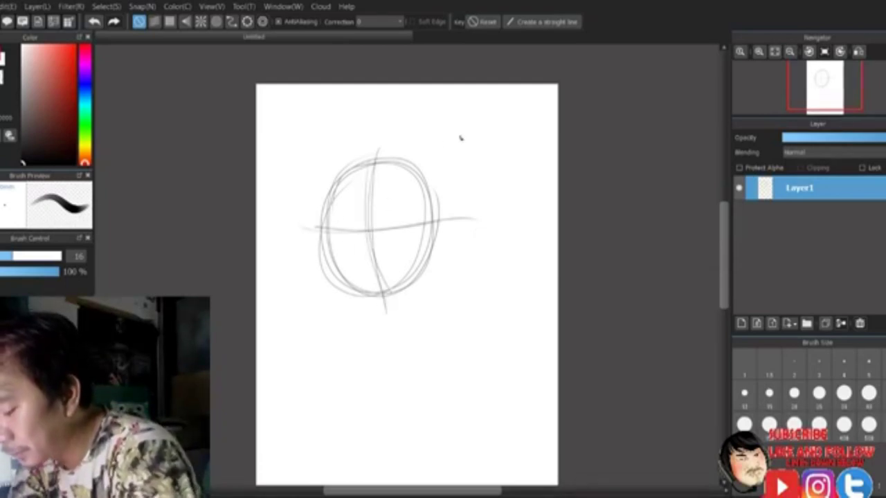
Sketch two more head ovals with crossing guide lines, one below and one to the upper right of the first head
{"action": "mouse_move", "coordinate": [460, 269]}
{"action": "left_mouse_down"}
{"action": "mouse_move", "coordinate": [482, 277]}
{"action": "mouse_move", "coordinate": [450, 442]}
{"action": "left_mouse_up"}
{"action": "left_click_drag", "start_coordinate": [365, 364], "coordinate": [514, 340]}
{"action": "left_click_drag", "start_coordinate": [446, 256], "coordinate": [453, 448]}
{"action": "left_click_drag", "start_coordinate": [391, 363], "coordinate": [522, 347]}
{"action": "mouse_move", "coordinate": [490, 101]}
{"action": "left_mouse_down"}
{"action": "mouse_move", "coordinate": [492, 245]}
{"action": "mouse_move", "coordinate": [512, 100]}
{"action": "left_mouse_up"}
{"action": "mouse_move", "coordinate": [423, 156]}
{"action": "left_mouse_down"}
{"action": "mouse_move", "coordinate": [553, 142]}
{"action": "mouse_move", "coordinate": [514, 149]}
{"action": "left_mouse_up"}
{"action": "left_click_drag", "start_coordinate": [489, 95], "coordinate": [493, 253]}
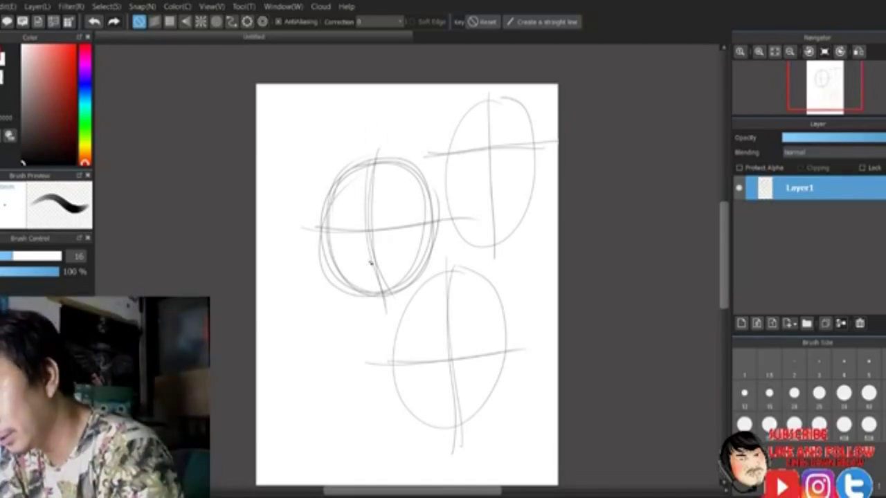
Darken the first head's horizontal guide line and the lower contour of its oval with repeated strokes
{"action": "mouse_move", "coordinate": [313, 225]}
{"action": "left_mouse_down"}
{"action": "mouse_move", "coordinate": [444, 221]}
{"action": "mouse_move", "coordinate": [348, 234]}
{"action": "mouse_move", "coordinate": [442, 221]}
{"action": "left_mouse_up"}
{"action": "mouse_move", "coordinate": [328, 195]}
{"action": "left_mouse_down"}
{"action": "mouse_move", "coordinate": [331, 255]}
{"action": "mouse_move", "coordinate": [351, 282]}
{"action": "left_mouse_up"}
{"action": "mouse_move", "coordinate": [325, 206]}
{"action": "left_mouse_down"}
{"action": "mouse_move", "coordinate": [335, 258]}
{"action": "mouse_move", "coordinate": [362, 286]}
{"action": "left_mouse_up"}
{"action": "mouse_move", "coordinate": [325, 202]}
{"action": "left_mouse_down"}
{"action": "mouse_move", "coordinate": [330, 258]}
{"action": "mouse_move", "coordinate": [375, 288]}
{"action": "mouse_move", "coordinate": [438, 223]}
{"action": "left_mouse_up"}
{"action": "mouse_move", "coordinate": [379, 294]}
{"action": "left_mouse_down"}
{"action": "mouse_move", "coordinate": [438, 223]}
{"action": "mouse_move", "coordinate": [434, 212]}
{"action": "left_mouse_up"}
{"action": "left_click_drag", "start_coordinate": [317, 223], "coordinate": [345, 286]}
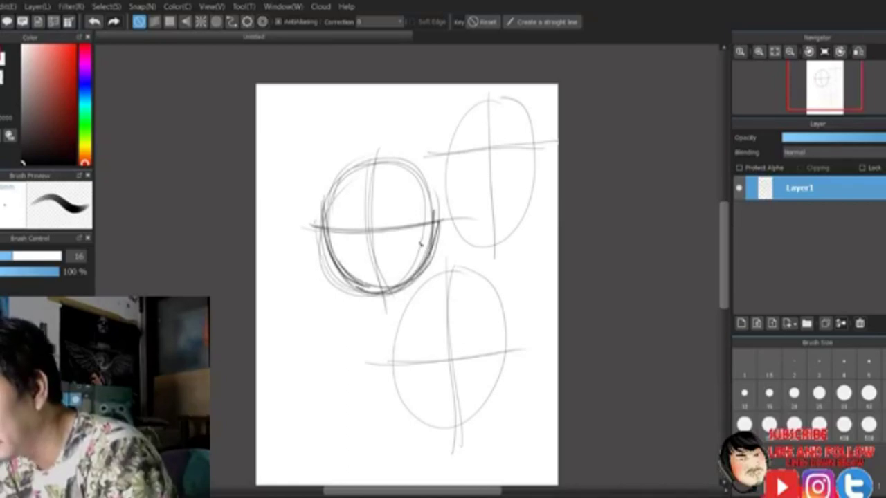
Add a new layer above the sketch, lower the opacity of Layer1 and make Layer2 active
{"action": "left_click", "coordinate": [741, 323]}
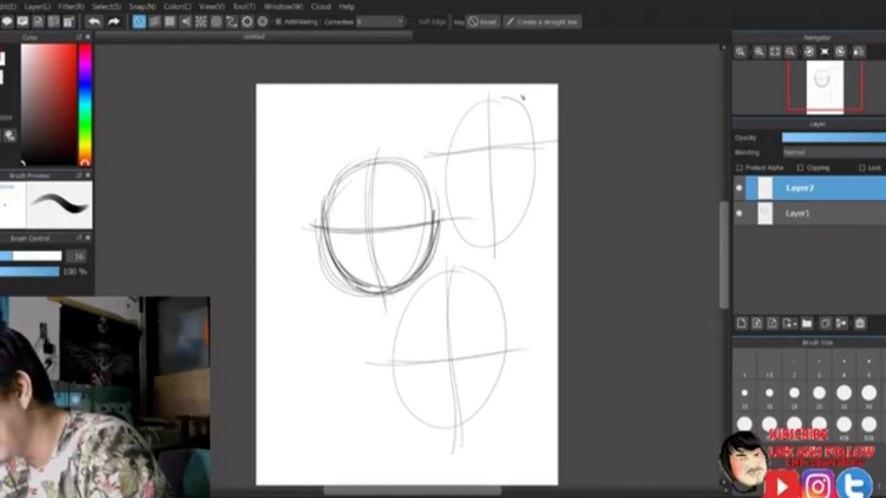
{"action": "left_click", "coordinate": [766, 215]}
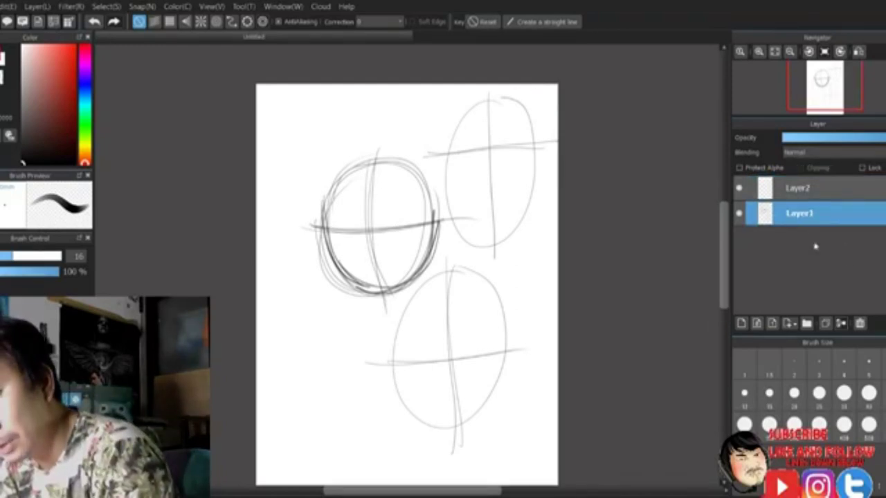
{"action": "mouse_move", "coordinate": [861, 146]}
{"action": "left_mouse_down"}
{"action": "mouse_move", "coordinate": [810, 143]}
{"action": "mouse_move", "coordinate": [822, 139]}
{"action": "left_mouse_up"}
{"action": "left_click", "coordinate": [769, 194]}
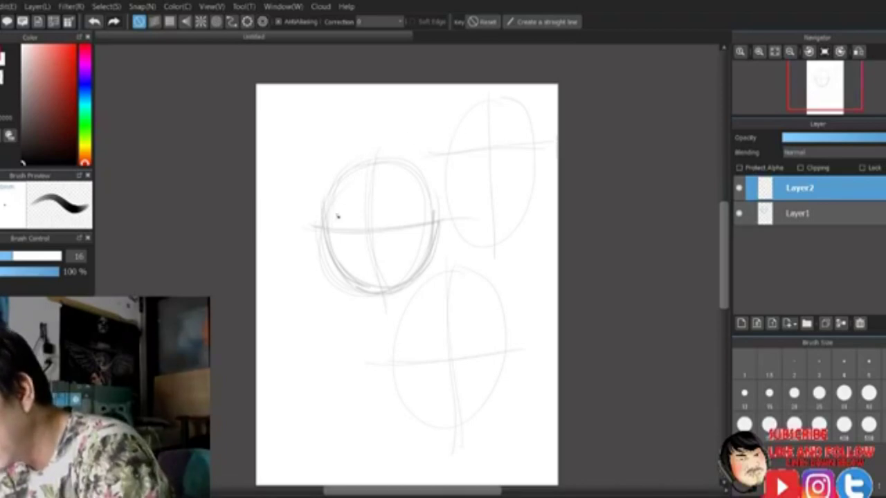
On Layer2, outline the first head's lower face, add a guide line near the bottom of the face, and draw both ears
{"action": "mouse_move", "coordinate": [327, 212]}
{"action": "left_mouse_down"}
{"action": "mouse_move", "coordinate": [342, 269]}
{"action": "mouse_move", "coordinate": [380, 289]}
{"action": "mouse_move", "coordinate": [418, 279]}
{"action": "mouse_move", "coordinate": [438, 220]}
{"action": "left_mouse_up"}
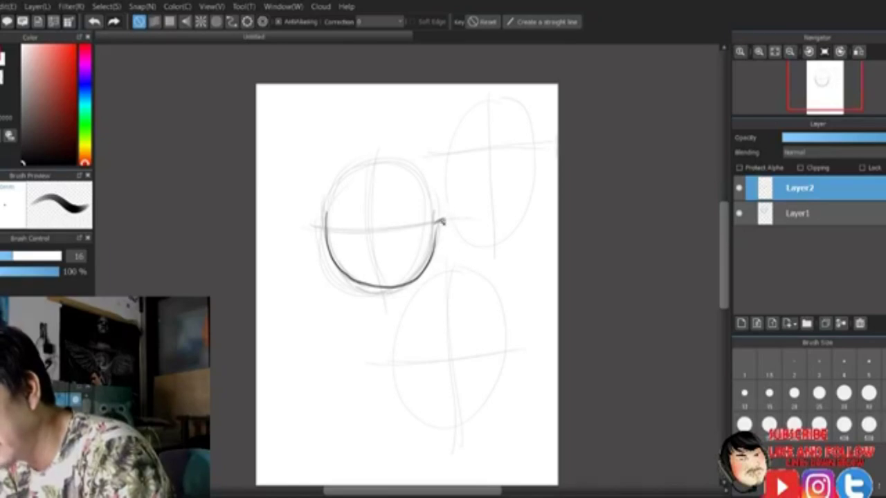
{"action": "mouse_move", "coordinate": [322, 260]}
{"action": "left_mouse_down"}
{"action": "mouse_move", "coordinate": [454, 243]}
{"action": "mouse_move", "coordinate": [389, 260]}
{"action": "left_mouse_up"}
{"action": "mouse_move", "coordinate": [445, 219]}
{"action": "left_mouse_down"}
{"action": "mouse_move", "coordinate": [437, 246]}
{"action": "mouse_move", "coordinate": [443, 221]}
{"action": "left_mouse_up"}
{"action": "mouse_move", "coordinate": [325, 232]}
{"action": "left_mouse_down"}
{"action": "mouse_move", "coordinate": [317, 229]}
{"action": "mouse_move", "coordinate": [327, 257]}
{"action": "mouse_move", "coordinate": [320, 255]}
{"action": "mouse_move", "coordinate": [329, 257]}
{"action": "left_mouse_up"}
{"action": "left_click_drag", "start_coordinate": [445, 217], "coordinate": [440, 246]}
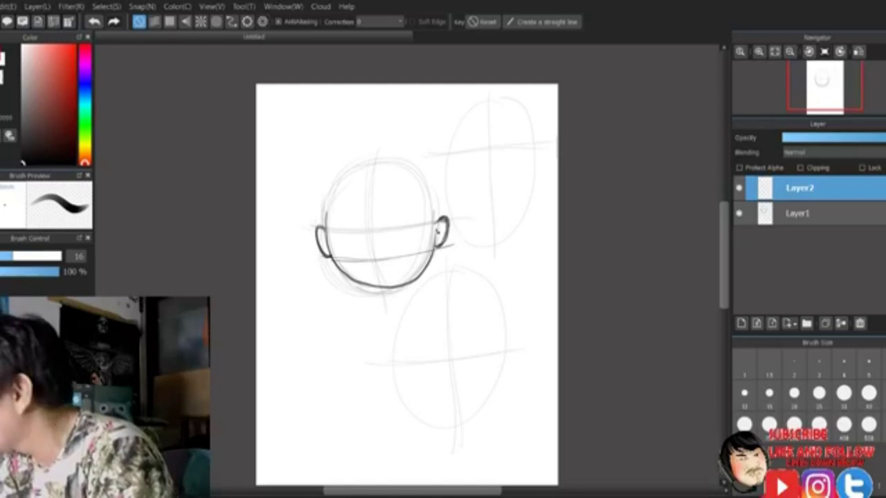
{"action": "left_click_drag", "start_coordinate": [443, 222], "coordinate": [437, 239]}
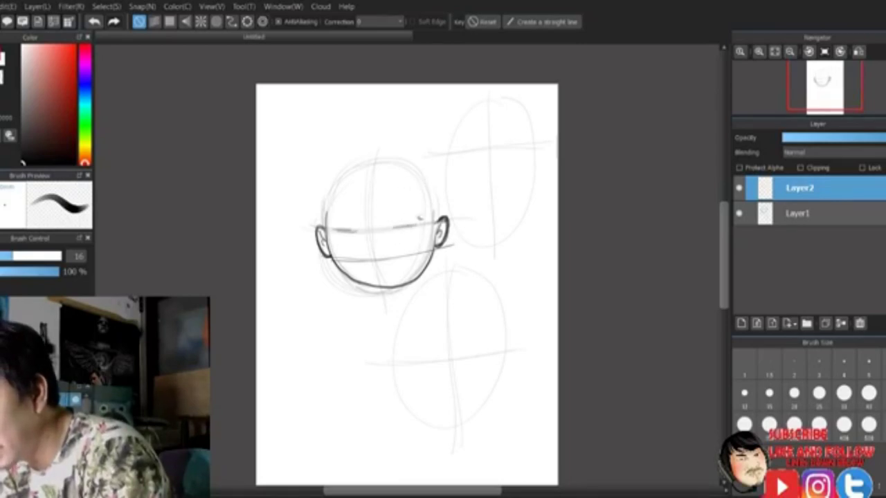
Draw both eyes on the first head's horizontal guide line and shade their irises dark
{"action": "mouse_move", "coordinate": [387, 236]}
{"action": "left_mouse_down"}
{"action": "mouse_move", "coordinate": [405, 221]}
{"action": "mouse_move", "coordinate": [414, 236]}
{"action": "mouse_move", "coordinate": [411, 217]}
{"action": "mouse_move", "coordinate": [416, 236]}
{"action": "left_mouse_up"}
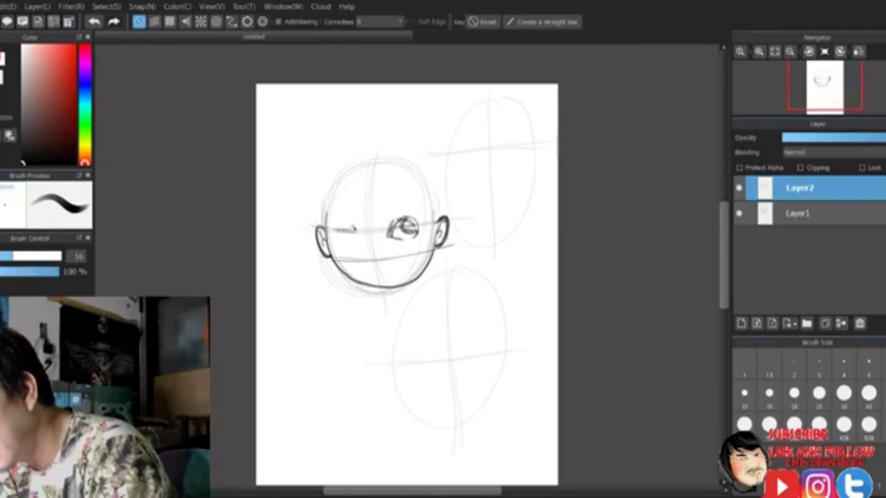
{"action": "mouse_move", "coordinate": [333, 239]}
{"action": "left_mouse_down"}
{"action": "mouse_move", "coordinate": [344, 223]}
{"action": "mouse_move", "coordinate": [351, 229]}
{"action": "mouse_move", "coordinate": [419, 219]}
{"action": "mouse_move", "coordinate": [419, 234]}
{"action": "mouse_move", "coordinate": [413, 215]}
{"action": "mouse_move", "coordinate": [415, 235]}
{"action": "mouse_move", "coordinate": [405, 236]}
{"action": "mouse_move", "coordinate": [418, 222]}
{"action": "left_mouse_up"}
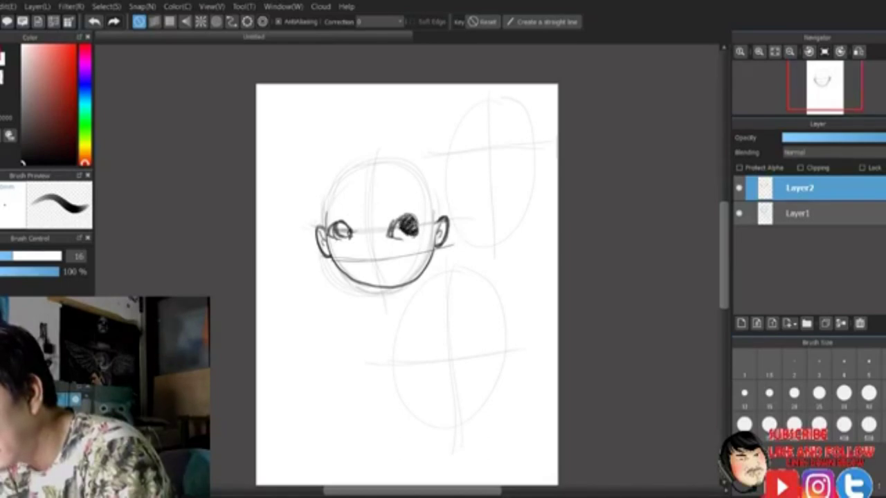
{"action": "mouse_move", "coordinate": [335, 235]}
{"action": "left_mouse_down"}
{"action": "mouse_move", "coordinate": [344, 224]}
{"action": "mouse_move", "coordinate": [349, 240]}
{"action": "left_mouse_up"}
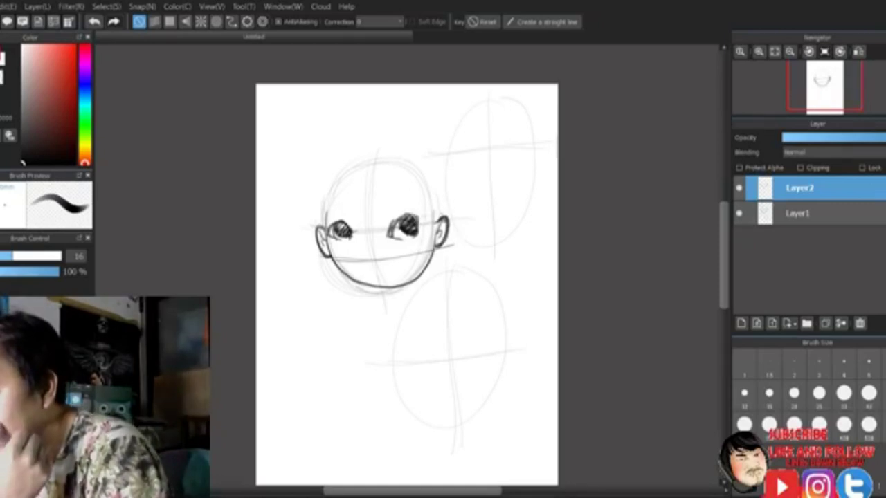
Draw two guide lines across the face just above the eyes and a small V-shaped nose on the lower guide line
{"action": "left_click_drag", "start_coordinate": [312, 224], "coordinate": [463, 203]}
{"action": "left_click_drag", "start_coordinate": [317, 223], "coordinate": [455, 216]}
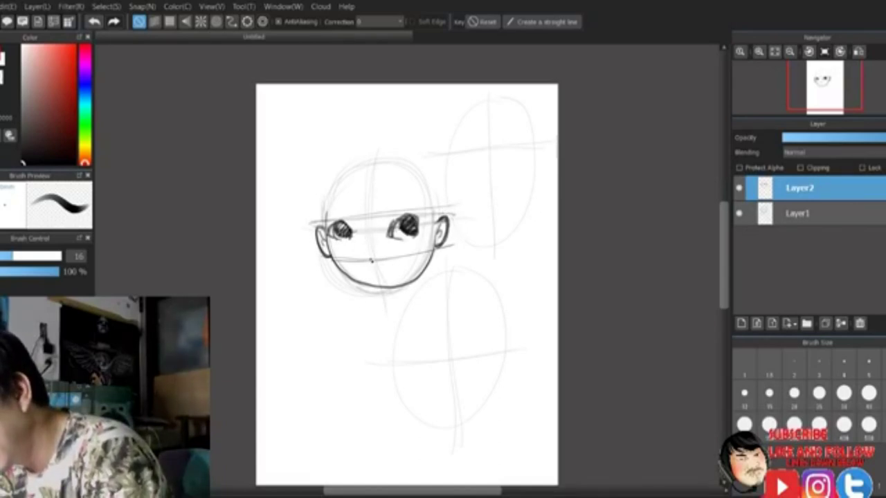
{"action": "left_click_drag", "start_coordinate": [363, 256], "coordinate": [372, 260]}
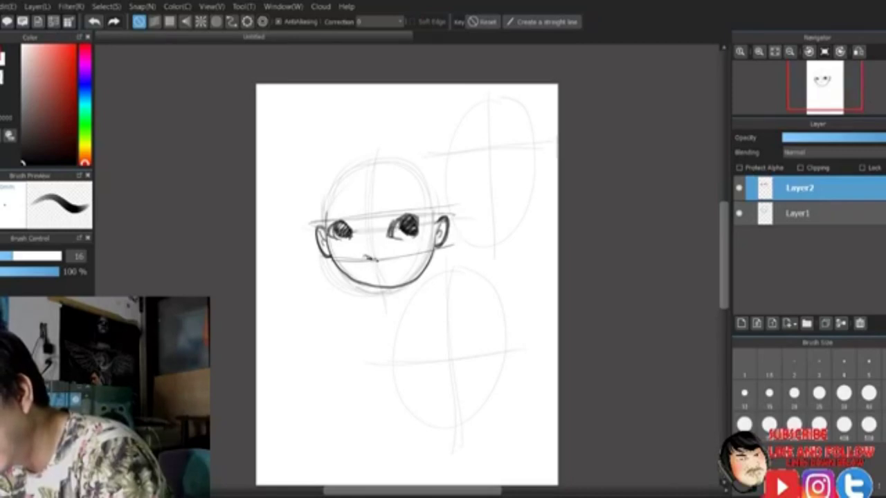
{"action": "left_click_drag", "start_coordinate": [374, 259], "coordinate": [388, 254]}
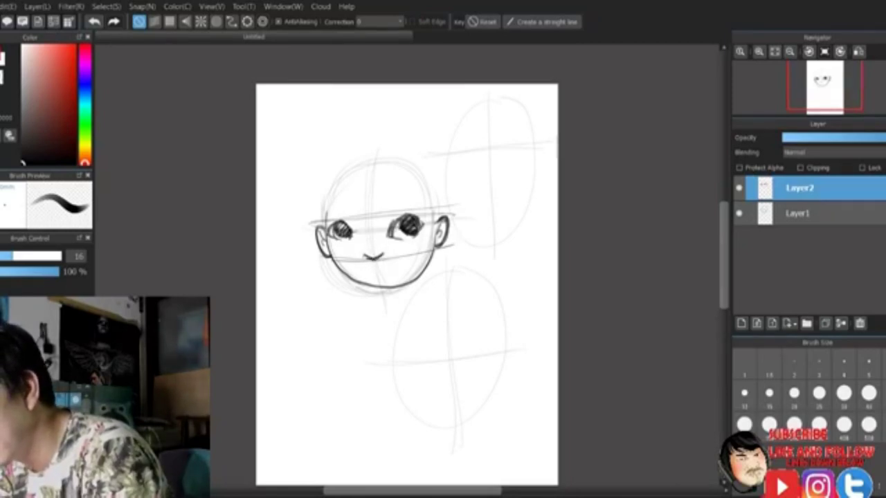
Refine the outlines of both eyes on the first head and draw an arched eyebrow above each
{"action": "left_click_drag", "start_coordinate": [331, 221], "coordinate": [342, 231]}
{"action": "left_click_drag", "start_coordinate": [394, 221], "coordinate": [422, 229]}
{"action": "left_click_drag", "start_coordinate": [389, 204], "coordinate": [419, 199]}
{"action": "left_click_drag", "start_coordinate": [328, 211], "coordinate": [348, 206]}
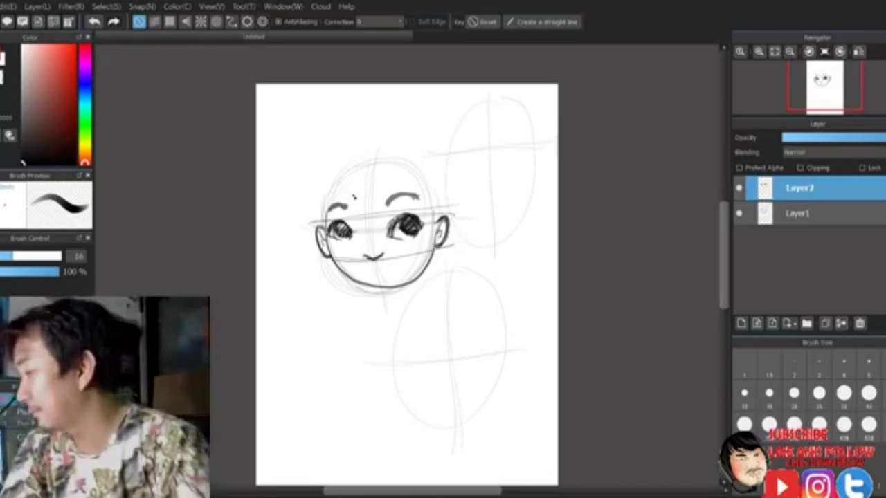
Draw a small smiling mouth under the first head's nose and trace the sides of the head above both ears
{"action": "left_click_drag", "start_coordinate": [414, 221], "coordinate": [408, 233]}
{"action": "mouse_move", "coordinate": [363, 270]}
{"action": "left_mouse_down"}
{"action": "mouse_move", "coordinate": [394, 264]}
{"action": "mouse_move", "coordinate": [361, 270]}
{"action": "left_mouse_up"}
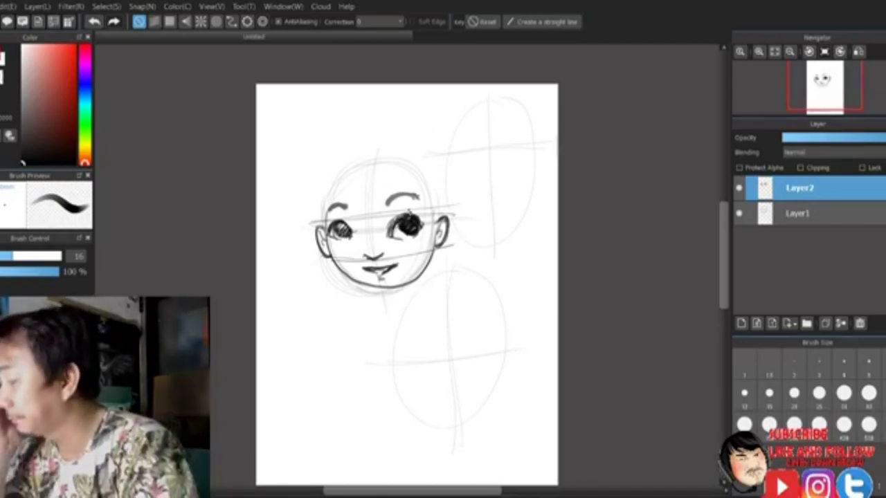
{"action": "left_click_drag", "start_coordinate": [330, 195], "coordinate": [324, 226]}
{"action": "left_click_drag", "start_coordinate": [345, 176], "coordinate": [327, 215]}
{"action": "left_click_drag", "start_coordinate": [429, 183], "coordinate": [439, 231]}
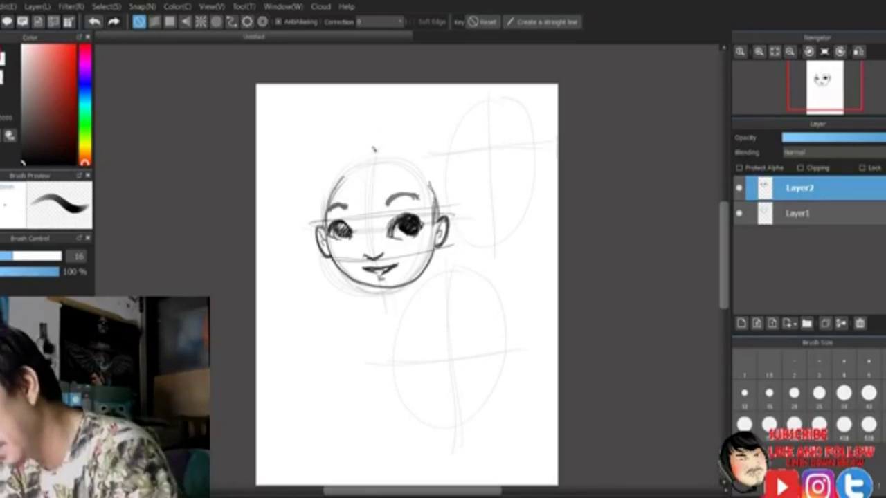
Draw a pointed fringe and rounded hair outline on the first head, filling the hair with diagonal hatching
{"action": "mouse_move", "coordinate": [377, 161]}
{"action": "left_mouse_down"}
{"action": "mouse_move", "coordinate": [354, 164]}
{"action": "mouse_move", "coordinate": [365, 215]}
{"action": "mouse_move", "coordinate": [380, 208]}
{"action": "mouse_move", "coordinate": [395, 156]}
{"action": "mouse_move", "coordinate": [420, 208]}
{"action": "mouse_move", "coordinate": [437, 208]}
{"action": "mouse_move", "coordinate": [384, 210]}
{"action": "left_mouse_up"}
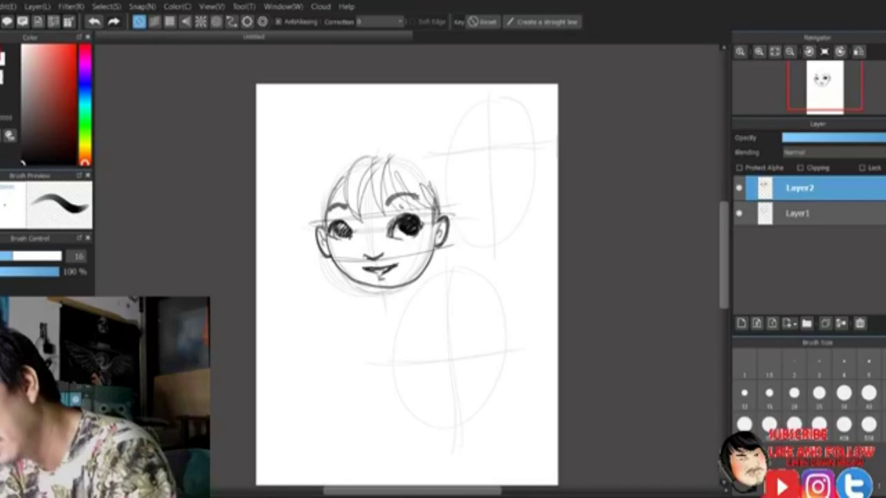
{"action": "mouse_move", "coordinate": [373, 142]}
{"action": "left_mouse_down"}
{"action": "mouse_move", "coordinate": [312, 179]}
{"action": "mouse_move", "coordinate": [304, 224]}
{"action": "mouse_move", "coordinate": [370, 145]}
{"action": "mouse_move", "coordinate": [406, 134]}
{"action": "mouse_move", "coordinate": [444, 210]}
{"action": "mouse_move", "coordinate": [337, 151]}
{"action": "mouse_move", "coordinate": [305, 223]}
{"action": "mouse_move", "coordinate": [332, 203]}
{"action": "mouse_move", "coordinate": [361, 156]}
{"action": "mouse_move", "coordinate": [312, 181]}
{"action": "mouse_move", "coordinate": [381, 142]}
{"action": "mouse_move", "coordinate": [354, 190]}
{"action": "mouse_move", "coordinate": [357, 205]}
{"action": "mouse_move", "coordinate": [381, 207]}
{"action": "mouse_move", "coordinate": [385, 158]}
{"action": "left_mouse_up"}
{"action": "mouse_move", "coordinate": [435, 202]}
{"action": "left_mouse_down"}
{"action": "mouse_move", "coordinate": [429, 188]}
{"action": "mouse_move", "coordinate": [439, 184]}
{"action": "mouse_move", "coordinate": [383, 146]}
{"action": "mouse_move", "coordinate": [356, 176]}
{"action": "left_mouse_up"}
{"action": "mouse_move", "coordinate": [374, 142]}
{"action": "left_mouse_down"}
{"action": "mouse_move", "coordinate": [312, 205]}
{"action": "mouse_move", "coordinate": [328, 219]}
{"action": "left_mouse_up"}
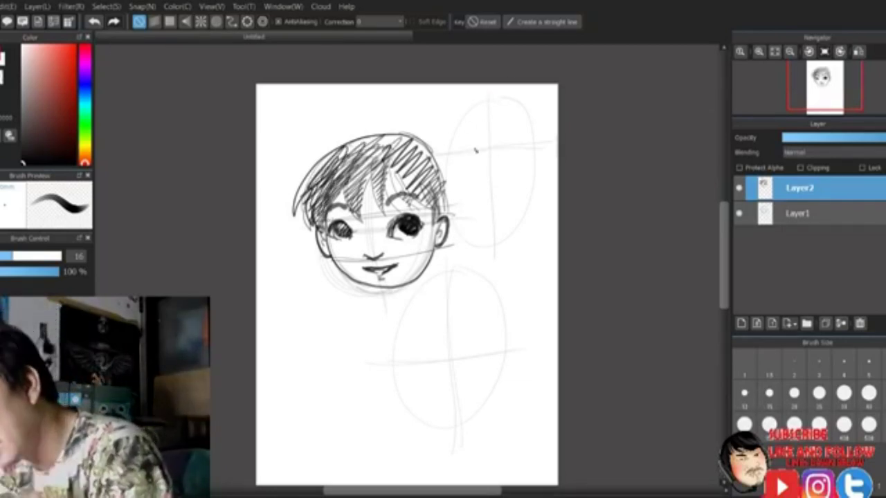
Trace darker horizontal and vertical guide lines over the upper-right oval for the second head
{"action": "left_click_drag", "start_coordinate": [442, 156], "coordinate": [529, 146]}
{"action": "left_click_drag", "start_coordinate": [488, 91], "coordinate": [492, 241]}
{"action": "mouse_move", "coordinate": [487, 98]}
{"action": "left_mouse_down"}
{"action": "mouse_move", "coordinate": [489, 157]}
{"action": "mouse_move", "coordinate": [487, 144]}
{"action": "mouse_move", "coordinate": [538, 141]}
{"action": "left_mouse_up"}
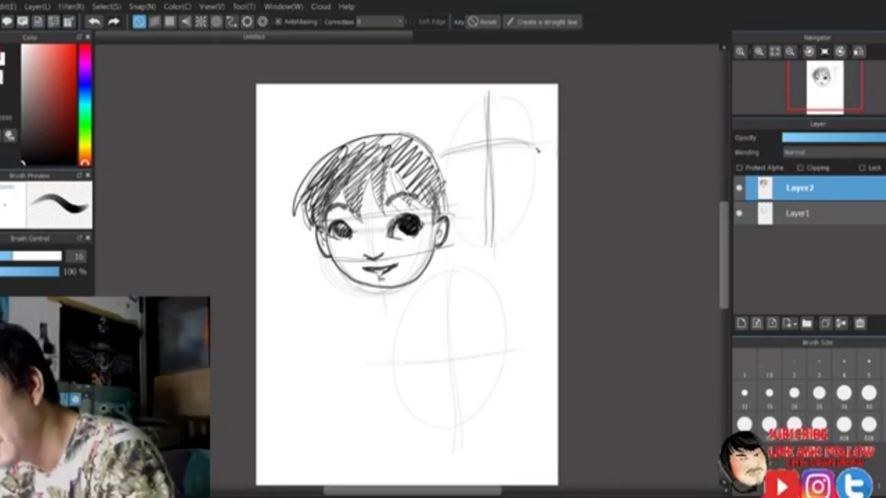
Draw the second head's ears at the ends of the horizontal guide line and outline its long jaw
{"action": "left_click_drag", "start_coordinate": [538, 148], "coordinate": [533, 174]}
{"action": "mouse_move", "coordinate": [442, 152]}
{"action": "left_mouse_down"}
{"action": "mouse_move", "coordinate": [449, 219]}
{"action": "mouse_move", "coordinate": [469, 243]}
{"action": "mouse_move", "coordinate": [496, 244]}
{"action": "left_mouse_up"}
{"action": "mouse_move", "coordinate": [537, 174]}
{"action": "left_mouse_down"}
{"action": "mouse_move", "coordinate": [530, 199]}
{"action": "mouse_move", "coordinate": [496, 241]}
{"action": "left_mouse_up"}
{"action": "mouse_move", "coordinate": [531, 184]}
{"action": "left_mouse_down"}
{"action": "mouse_move", "coordinate": [497, 240]}
{"action": "mouse_move", "coordinate": [480, 244]}
{"action": "mouse_move", "coordinate": [512, 232]}
{"action": "left_mouse_up"}
{"action": "left_click_drag", "start_coordinate": [539, 154], "coordinate": [533, 170]}
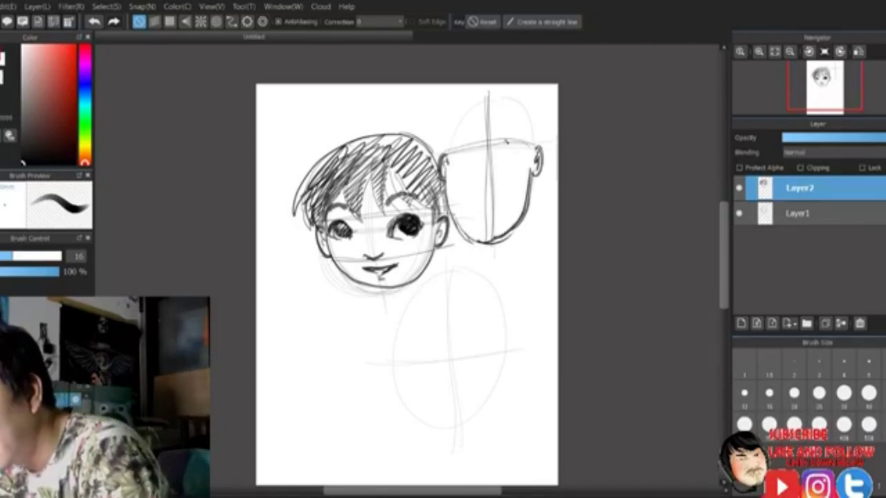
Draw both eyes on the second head's horizontal guide line and drop a vertical guide line from each eye
{"action": "left_click_drag", "start_coordinate": [497, 148], "coordinate": [520, 148]}
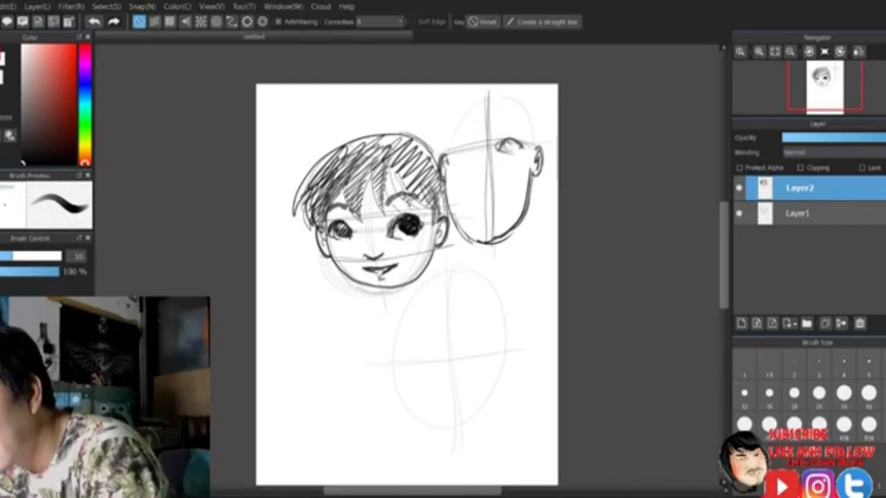
{"action": "left_click_drag", "start_coordinate": [454, 153], "coordinate": [478, 148]}
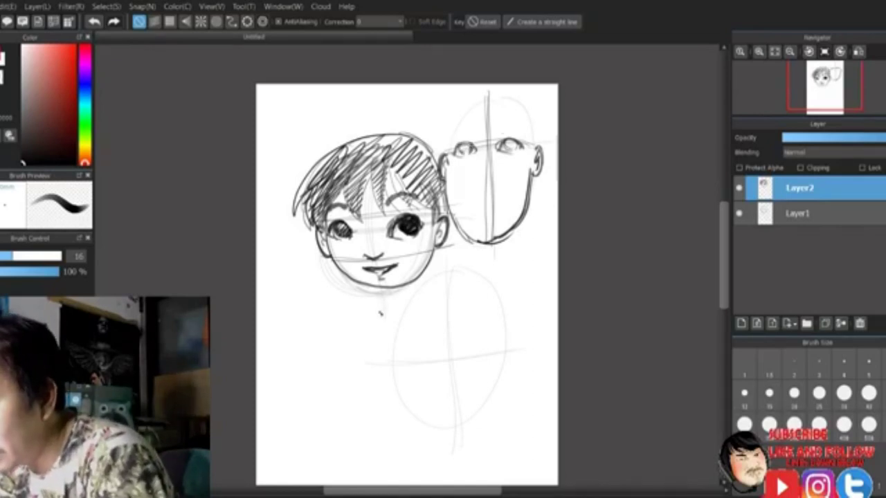
{"action": "left_click_drag", "start_coordinate": [466, 147], "coordinate": [467, 216]}
{"action": "mouse_move", "coordinate": [513, 141]}
{"action": "left_mouse_down"}
{"action": "mouse_move", "coordinate": [512, 205]}
{"action": "mouse_move", "coordinate": [511, 196]}
{"action": "mouse_move", "coordinate": [478, 203]}
{"action": "mouse_move", "coordinate": [485, 212]}
{"action": "mouse_move", "coordinate": [510, 201]}
{"action": "mouse_move", "coordinate": [486, 212]}
{"action": "mouse_move", "coordinate": [509, 202]}
{"action": "left_mouse_up"}
Complete the second head's wide smile between the vertical guides and draw a nose with guide lines across the face
{"action": "left_click", "coordinate": [478, 188]}
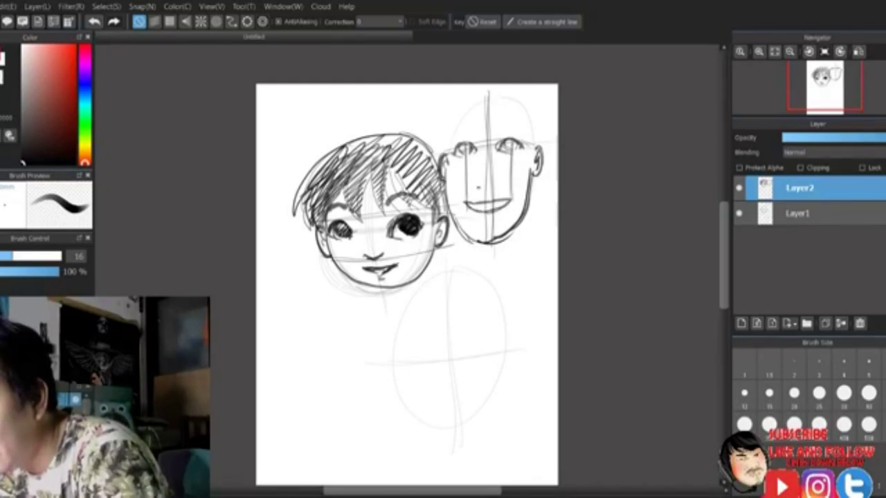
{"action": "mouse_move", "coordinate": [465, 202]}
{"action": "left_mouse_down"}
{"action": "mouse_move", "coordinate": [510, 200]}
{"action": "mouse_move", "coordinate": [486, 211]}
{"action": "mouse_move", "coordinate": [467, 203]}
{"action": "mouse_move", "coordinate": [480, 178]}
{"action": "mouse_move", "coordinate": [542, 173]}
{"action": "mouse_move", "coordinate": [447, 179]}
{"action": "left_mouse_up"}
{"action": "mouse_move", "coordinate": [447, 178]}
{"action": "left_mouse_down"}
{"action": "mouse_move", "coordinate": [524, 175]}
{"action": "mouse_move", "coordinate": [503, 173]}
{"action": "left_mouse_up"}
{"action": "left_click_drag", "start_coordinate": [444, 184], "coordinate": [530, 178]}
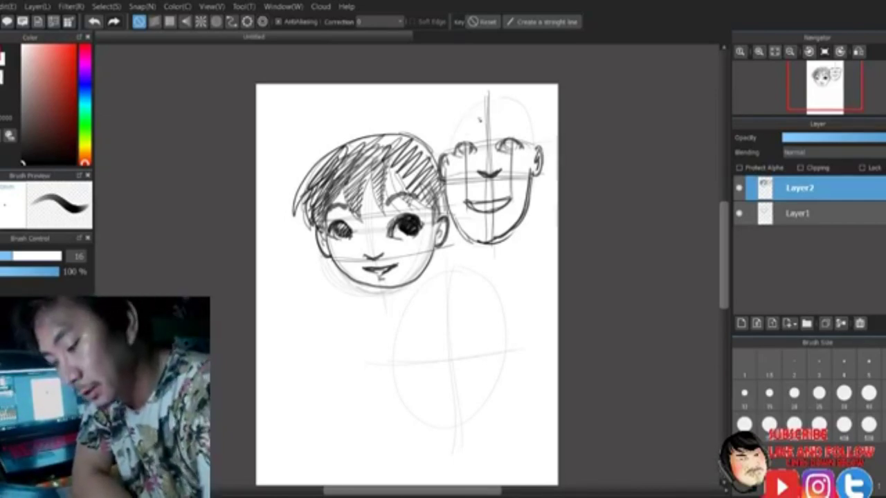
Trace the sides of the second head above the ears and draw arched eyebrows over both eyes
{"action": "left_click_drag", "start_coordinate": [534, 130], "coordinate": [538, 152]}
{"action": "left_click_drag", "start_coordinate": [503, 130], "coordinate": [522, 128]}
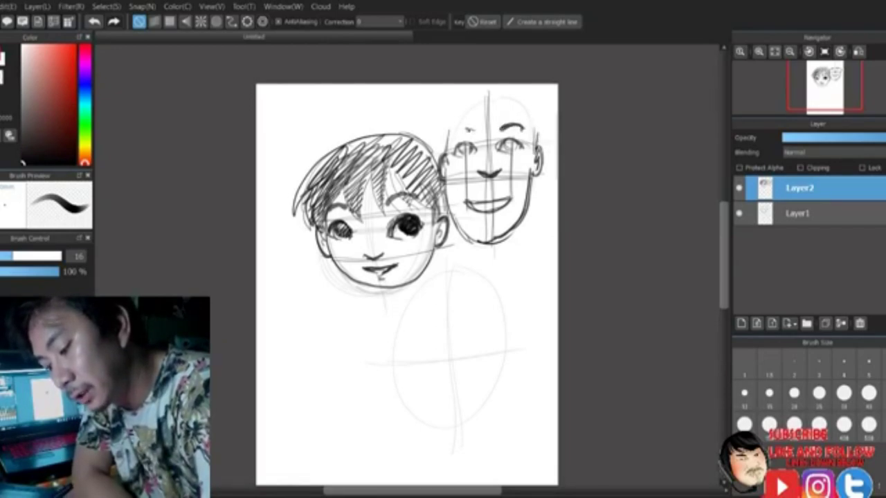
{"action": "mouse_move", "coordinate": [463, 110]}
{"action": "left_mouse_down"}
{"action": "mouse_move", "coordinate": [447, 149]}
{"action": "mouse_move", "coordinate": [497, 96]}
{"action": "mouse_move", "coordinate": [536, 118]}
{"action": "mouse_move", "coordinate": [540, 145]}
{"action": "mouse_move", "coordinate": [484, 92]}
{"action": "mouse_move", "coordinate": [463, 101]}
{"action": "left_mouse_up"}
Outline the top of the second head with short, dark hatched hair and shade both eyes dark
{"action": "mouse_move", "coordinate": [513, 91]}
{"action": "left_mouse_down"}
{"action": "mouse_move", "coordinate": [483, 87]}
{"action": "mouse_move", "coordinate": [452, 100]}
{"action": "left_mouse_up"}
{"action": "left_click_drag", "start_coordinate": [471, 96], "coordinate": [440, 128]}
{"action": "left_click_drag", "start_coordinate": [456, 110], "coordinate": [441, 148]}
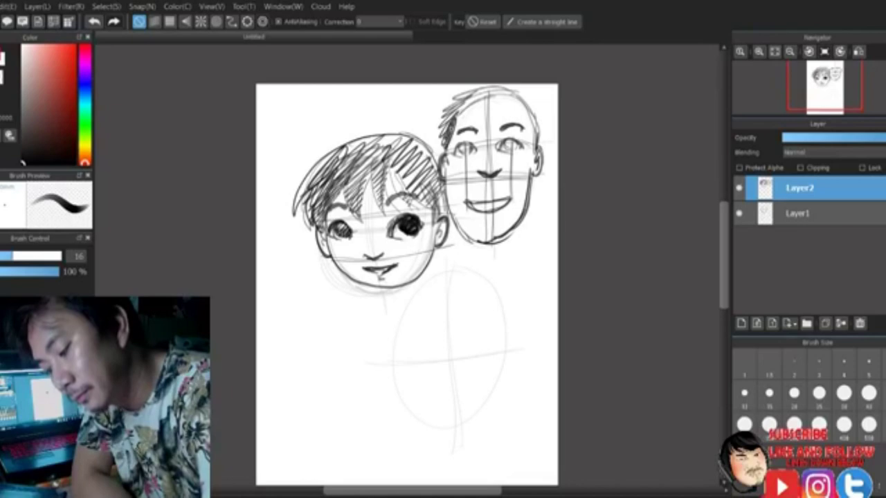
{"action": "left_click_drag", "start_coordinate": [480, 93], "coordinate": [452, 129]}
{"action": "mouse_move", "coordinate": [473, 101]}
{"action": "left_mouse_down"}
{"action": "mouse_move", "coordinate": [512, 91]}
{"action": "mouse_move", "coordinate": [530, 103]}
{"action": "mouse_move", "coordinate": [539, 143]}
{"action": "left_mouse_up"}
{"action": "mouse_move", "coordinate": [530, 98]}
{"action": "left_mouse_down"}
{"action": "mouse_move", "coordinate": [540, 144]}
{"action": "mouse_move", "coordinate": [537, 107]}
{"action": "left_mouse_up"}
{"action": "mouse_move", "coordinate": [504, 84]}
{"action": "left_mouse_down"}
{"action": "mouse_move", "coordinate": [520, 90]}
{"action": "mouse_move", "coordinate": [455, 110]}
{"action": "mouse_move", "coordinate": [443, 147]}
{"action": "left_mouse_up"}
{"action": "left_click_drag", "start_coordinate": [461, 114], "coordinate": [441, 134]}
{"action": "left_click_drag", "start_coordinate": [499, 90], "coordinate": [443, 132]}
{"action": "mouse_move", "coordinate": [459, 101]}
{"action": "left_mouse_down"}
{"action": "mouse_move", "coordinate": [508, 87]}
{"action": "mouse_move", "coordinate": [530, 104]}
{"action": "mouse_move", "coordinate": [541, 146]}
{"action": "left_mouse_up"}
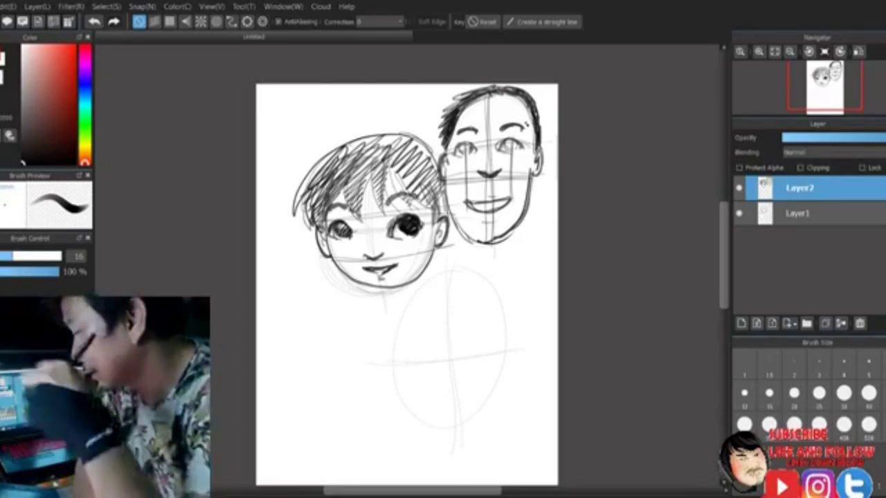
{"action": "left_click_drag", "start_coordinate": [462, 108], "coordinate": [508, 98]}
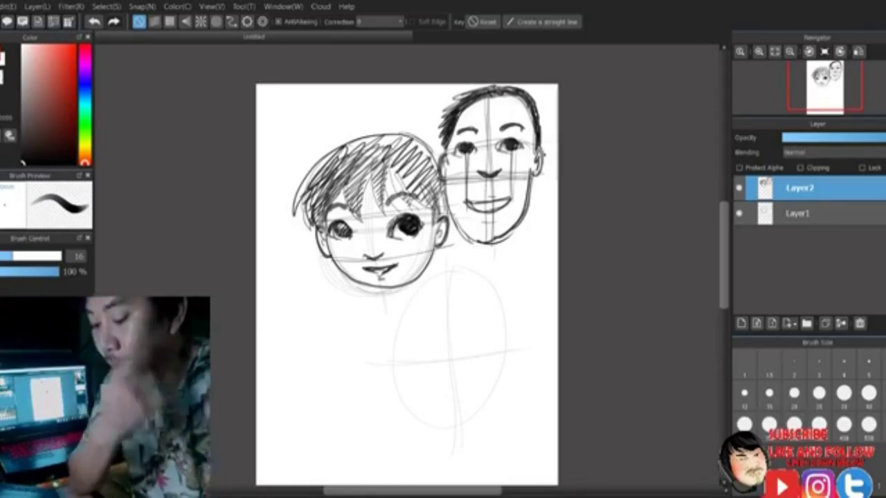
Draw a horizontal guide line low on the third oval and retrace its vertical centre line
{"action": "scroll", "coordinate": [613, 217], "scroll_direction": "down", "scroll_amount": 3}
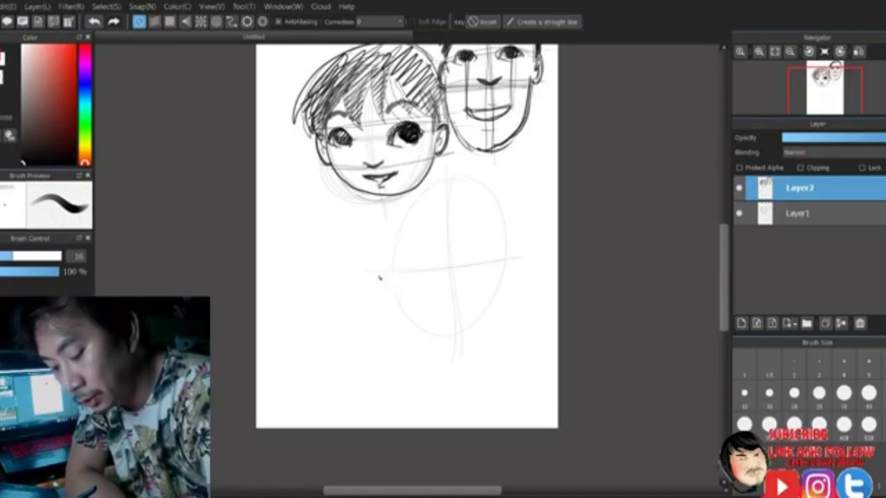
{"action": "mouse_move", "coordinate": [380, 278]}
{"action": "left_mouse_down"}
{"action": "mouse_move", "coordinate": [485, 285]}
{"action": "mouse_move", "coordinate": [510, 269]}
{"action": "left_mouse_up"}
{"action": "mouse_move", "coordinate": [382, 284]}
{"action": "left_mouse_down"}
{"action": "mouse_move", "coordinate": [423, 290]}
{"action": "mouse_move", "coordinate": [488, 282]}
{"action": "left_mouse_up"}
{"action": "mouse_move", "coordinate": [451, 176]}
{"action": "left_mouse_down"}
{"action": "mouse_move", "coordinate": [449, 248]}
{"action": "mouse_move", "coordinate": [461, 343]}
{"action": "left_mouse_up"}
Draw both ears of the third head at the ends of the low guide line and outline its short jaw
{"action": "left_click_drag", "start_coordinate": [384, 281], "coordinate": [399, 305]}
{"action": "left_click_drag", "start_coordinate": [512, 272], "coordinate": [484, 313]}
{"action": "left_click_drag", "start_coordinate": [507, 275], "coordinate": [480, 316]}
{"action": "left_click_drag", "start_coordinate": [395, 289], "coordinate": [418, 330]}
{"action": "mouse_move", "coordinate": [397, 305]}
{"action": "left_mouse_down"}
{"action": "mouse_move", "coordinate": [432, 339]}
{"action": "mouse_move", "coordinate": [449, 342]}
{"action": "left_mouse_up"}
{"action": "left_click_drag", "start_coordinate": [480, 315], "coordinate": [445, 341]}
{"action": "mouse_move", "coordinate": [504, 285]}
{"action": "left_mouse_down"}
{"action": "mouse_move", "coordinate": [462, 337]}
{"action": "mouse_move", "coordinate": [443, 337]}
{"action": "left_mouse_up"}
Draw narrow, half-closed eyes on the third head's low guide line with thick eyebrows slanting toward the nose
{"action": "left_click_drag", "start_coordinate": [462, 285], "coordinate": [488, 282]}
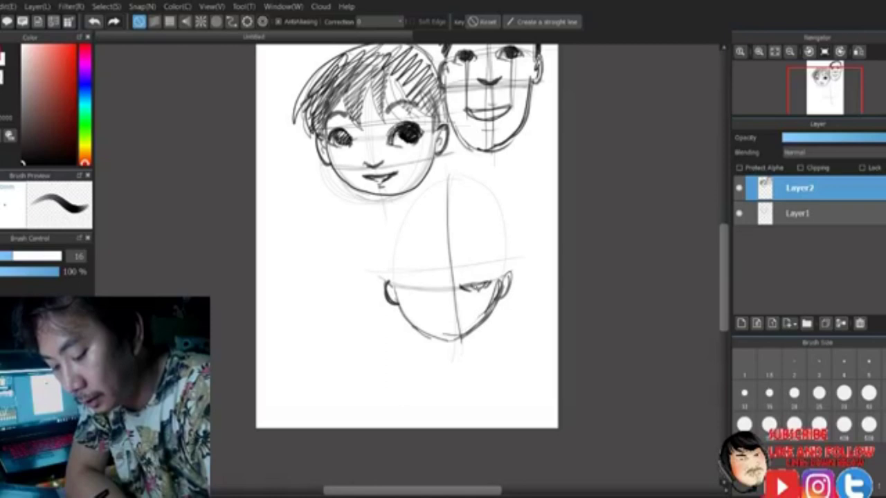
{"action": "mouse_move", "coordinate": [407, 286]}
{"action": "left_mouse_down"}
{"action": "mouse_move", "coordinate": [430, 289]}
{"action": "mouse_move", "coordinate": [423, 291]}
{"action": "left_mouse_up"}
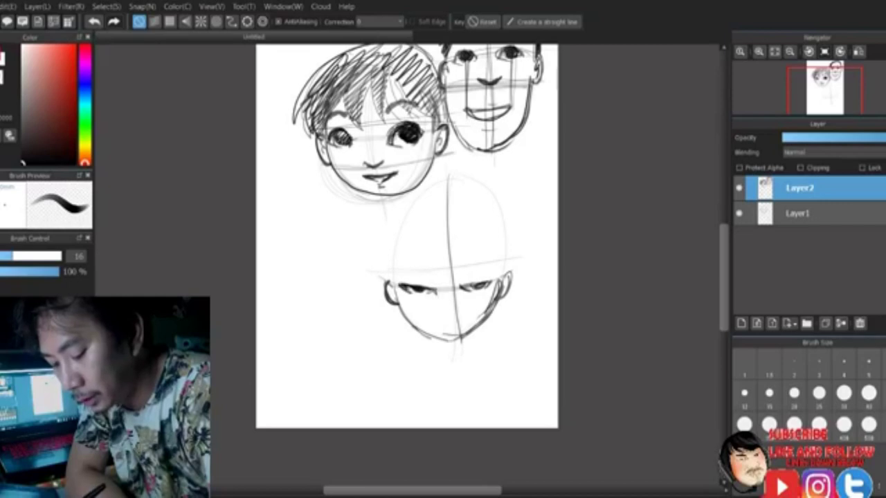
{"action": "mouse_move", "coordinate": [464, 286]}
{"action": "left_mouse_down"}
{"action": "mouse_move", "coordinate": [478, 283]}
{"action": "mouse_move", "coordinate": [477, 266]}
{"action": "mouse_move", "coordinate": [494, 263]}
{"action": "left_mouse_up"}
{"action": "left_click_drag", "start_coordinate": [396, 270], "coordinate": [436, 278]}
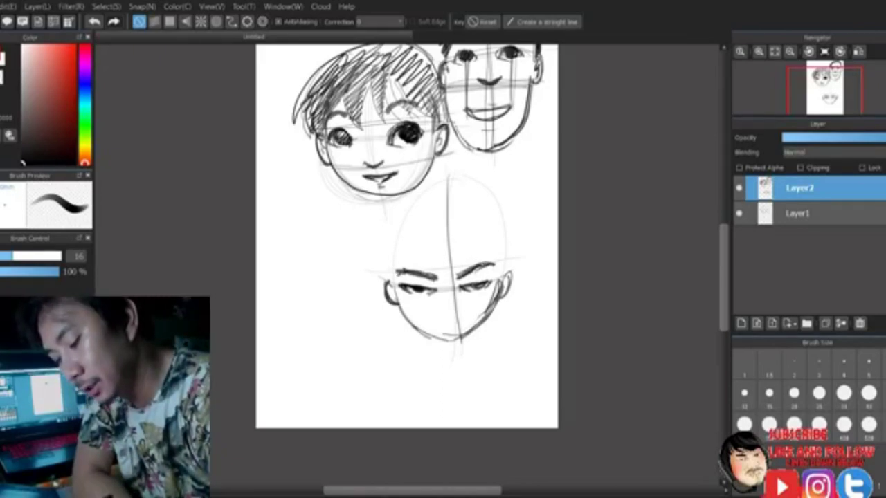
Draw the third head's nose with a guide line across the face, and a wide grin with a chin mark below it
{"action": "mouse_move", "coordinate": [408, 311]}
{"action": "left_mouse_down"}
{"action": "mouse_move", "coordinate": [505, 301]}
{"action": "mouse_move", "coordinate": [450, 313]}
{"action": "left_mouse_up"}
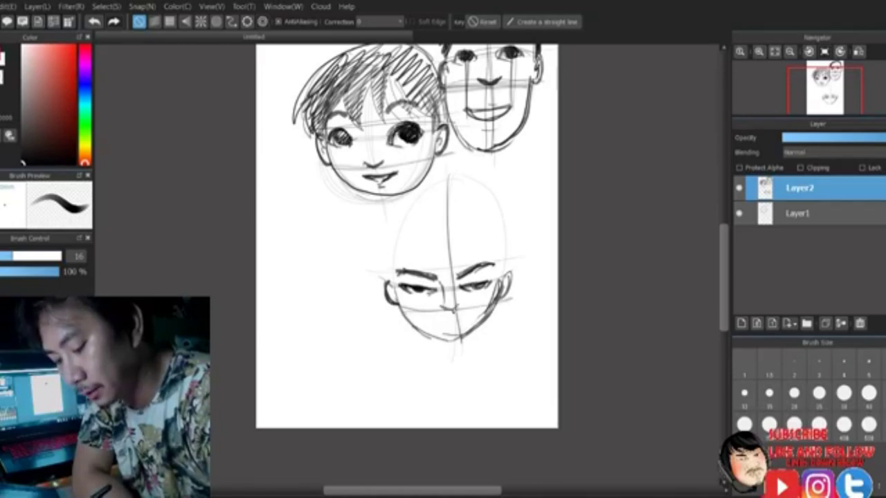
{"action": "left_click_drag", "start_coordinate": [390, 309], "coordinate": [513, 296]}
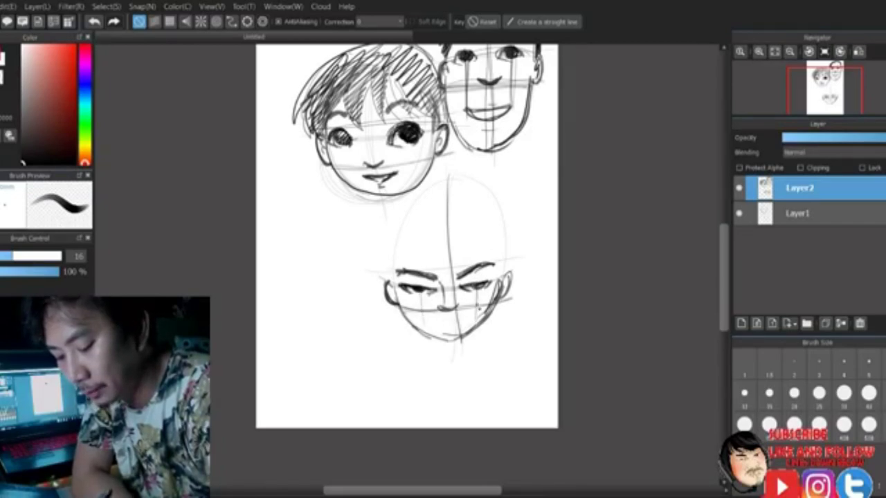
{"action": "left_click", "coordinate": [425, 319]}
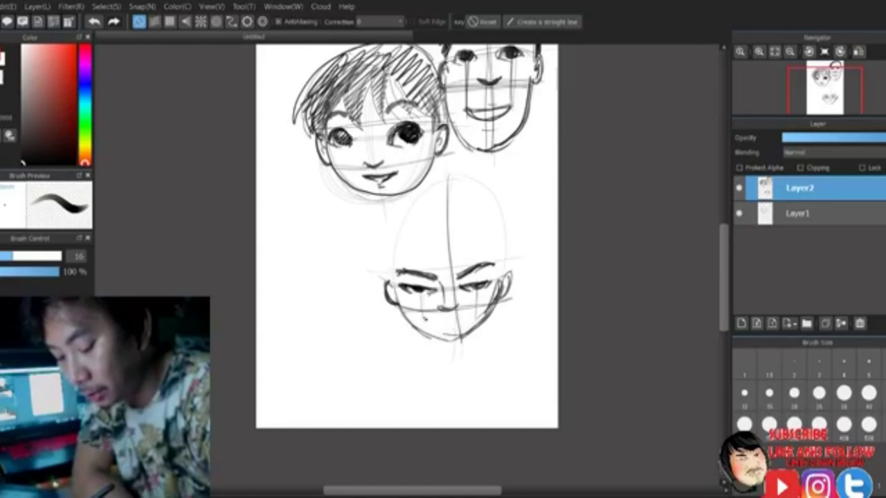
{"action": "left_click_drag", "start_coordinate": [426, 320], "coordinate": [476, 313]}
{"action": "left_click_drag", "start_coordinate": [423, 319], "coordinate": [458, 319]}
{"action": "mouse_move", "coordinate": [420, 316]}
{"action": "left_mouse_down"}
{"action": "mouse_move", "coordinate": [474, 316]}
{"action": "mouse_move", "coordinate": [433, 323]}
{"action": "mouse_move", "coordinate": [476, 313]}
{"action": "left_mouse_up"}
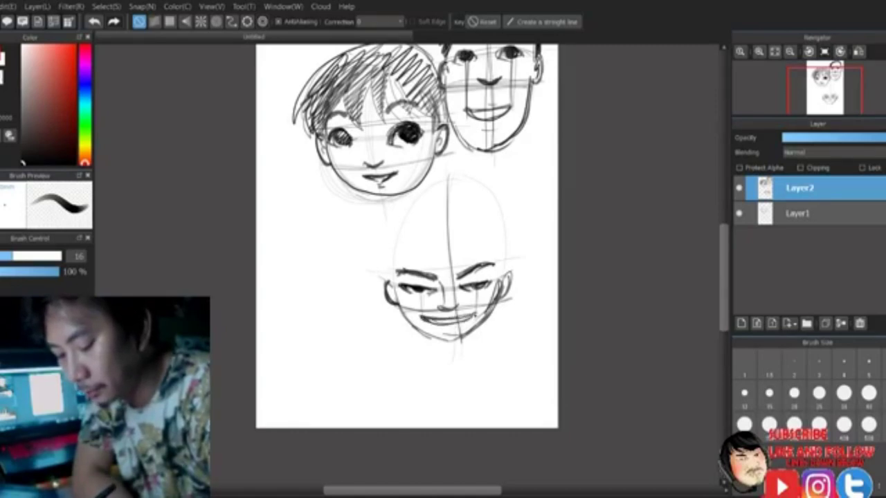
{"action": "mouse_move", "coordinate": [428, 322]}
{"action": "left_mouse_down"}
{"action": "mouse_move", "coordinate": [473, 316]}
{"action": "mouse_move", "coordinate": [456, 335]}
{"action": "left_mouse_up"}
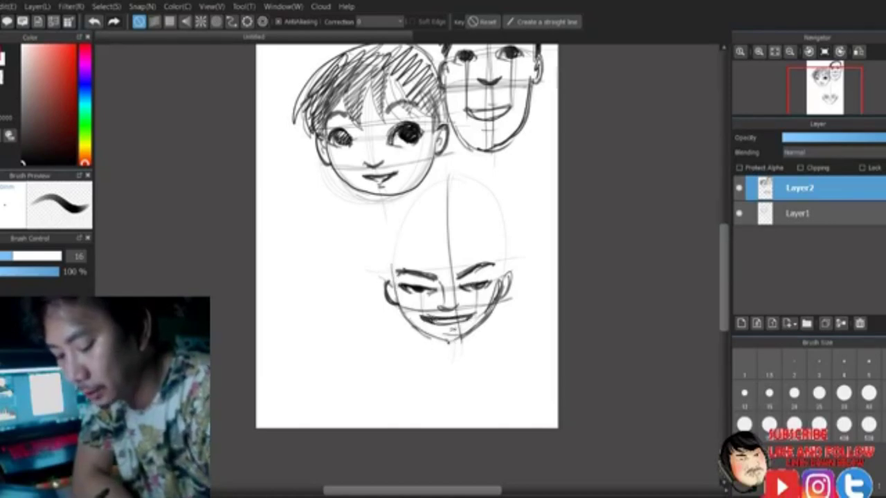
Trace both sides of the third head upward from the ears
{"action": "left_click_drag", "start_coordinate": [500, 265], "coordinate": [501, 302]}
{"action": "left_click_drag", "start_coordinate": [393, 245], "coordinate": [391, 286]}
{"action": "left_click_drag", "start_coordinate": [503, 254], "coordinate": [504, 292]}
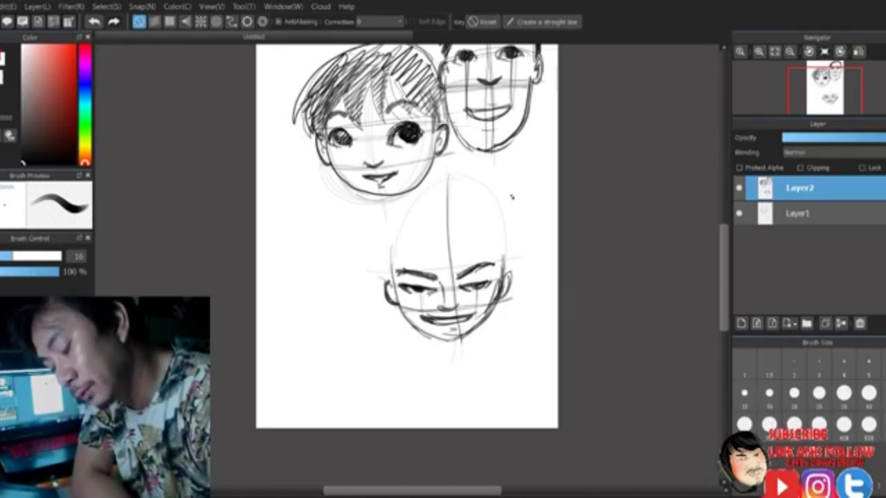
Draw the third head's hairline and long side strands, and outline the hair around the top and sides of the skull
{"action": "mouse_move", "coordinate": [419, 217]}
{"action": "left_mouse_down"}
{"action": "mouse_move", "coordinate": [439, 236]}
{"action": "mouse_move", "coordinate": [436, 220]}
{"action": "mouse_move", "coordinate": [462, 217]}
{"action": "left_mouse_up"}
{"action": "left_click_drag", "start_coordinate": [427, 225], "coordinate": [469, 214]}
{"action": "mouse_move", "coordinate": [451, 232]}
{"action": "left_mouse_down"}
{"action": "mouse_move", "coordinate": [470, 220]}
{"action": "mouse_move", "coordinate": [420, 284]}
{"action": "left_mouse_up"}
{"action": "mouse_move", "coordinate": [424, 235]}
{"action": "left_mouse_down"}
{"action": "mouse_move", "coordinate": [420, 285]}
{"action": "mouse_move", "coordinate": [407, 302]}
{"action": "left_mouse_up"}
{"action": "left_click_drag", "start_coordinate": [404, 250], "coordinate": [394, 308]}
{"action": "mouse_move", "coordinate": [478, 220]}
{"action": "left_mouse_down"}
{"action": "mouse_move", "coordinate": [434, 237]}
{"action": "mouse_move", "coordinate": [493, 282]}
{"action": "left_mouse_up"}
{"action": "left_click_drag", "start_coordinate": [492, 241], "coordinate": [508, 275]}
{"action": "mouse_move", "coordinate": [443, 182]}
{"action": "left_mouse_down"}
{"action": "mouse_move", "coordinate": [405, 192]}
{"action": "mouse_move", "coordinate": [389, 210]}
{"action": "mouse_move", "coordinate": [490, 190]}
{"action": "mouse_move", "coordinate": [512, 247]}
{"action": "left_mouse_up"}
{"action": "left_click_drag", "start_coordinate": [399, 195], "coordinate": [379, 271]}
{"action": "left_click_drag", "start_coordinate": [386, 224], "coordinate": [380, 282]}
{"action": "left_click_drag", "start_coordinate": [492, 195], "coordinate": [515, 260]}
{"action": "left_click_drag", "start_coordinate": [508, 227], "coordinate": [512, 277]}
Fill the third head's hair with dense diagonal hatching over both sides and the top
{"action": "left_click_drag", "start_coordinate": [388, 283], "coordinate": [405, 225]}
{"action": "mouse_move", "coordinate": [378, 268]}
{"action": "left_mouse_down"}
{"action": "mouse_move", "coordinate": [404, 218]}
{"action": "mouse_move", "coordinate": [419, 218]}
{"action": "left_mouse_up"}
{"action": "left_click_drag", "start_coordinate": [401, 292], "coordinate": [413, 236]}
{"action": "left_click_drag", "start_coordinate": [401, 266], "coordinate": [419, 228]}
{"action": "left_click_drag", "start_coordinate": [415, 281], "coordinate": [432, 202]}
{"action": "left_click_drag", "start_coordinate": [385, 256], "coordinate": [440, 178]}
{"action": "left_click_drag", "start_coordinate": [404, 220], "coordinate": [457, 178]}
{"action": "mouse_move", "coordinate": [433, 222]}
{"action": "left_mouse_down"}
{"action": "mouse_move", "coordinate": [475, 177]}
{"action": "mouse_move", "coordinate": [485, 185]}
{"action": "left_mouse_up"}
{"action": "mouse_move", "coordinate": [462, 231]}
{"action": "left_mouse_down"}
{"action": "mouse_move", "coordinate": [493, 187]}
{"action": "mouse_move", "coordinate": [482, 283]}
{"action": "left_mouse_up"}
{"action": "mouse_move", "coordinate": [495, 196]}
{"action": "left_mouse_down"}
{"action": "mouse_move", "coordinate": [482, 246]}
{"action": "mouse_move", "coordinate": [500, 223]}
{"action": "left_mouse_up"}
{"action": "left_click_drag", "start_coordinate": [488, 280], "coordinate": [505, 212]}
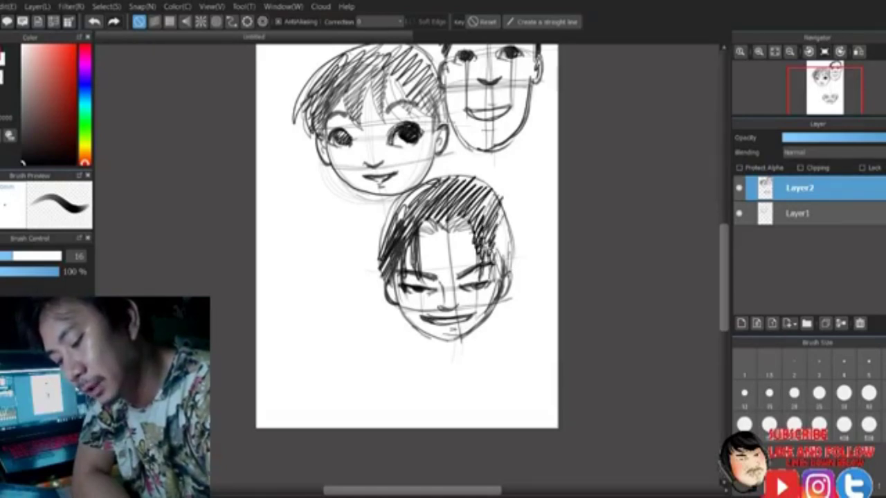
{"action": "left_click_drag", "start_coordinate": [490, 252], "coordinate": [510, 215]}
{"action": "mouse_move", "coordinate": [492, 272]}
{"action": "left_mouse_down"}
{"action": "mouse_move", "coordinate": [510, 227]}
{"action": "mouse_move", "coordinate": [512, 243]}
{"action": "mouse_move", "coordinate": [501, 198]}
{"action": "mouse_move", "coordinate": [484, 184]}
{"action": "left_mouse_up"}
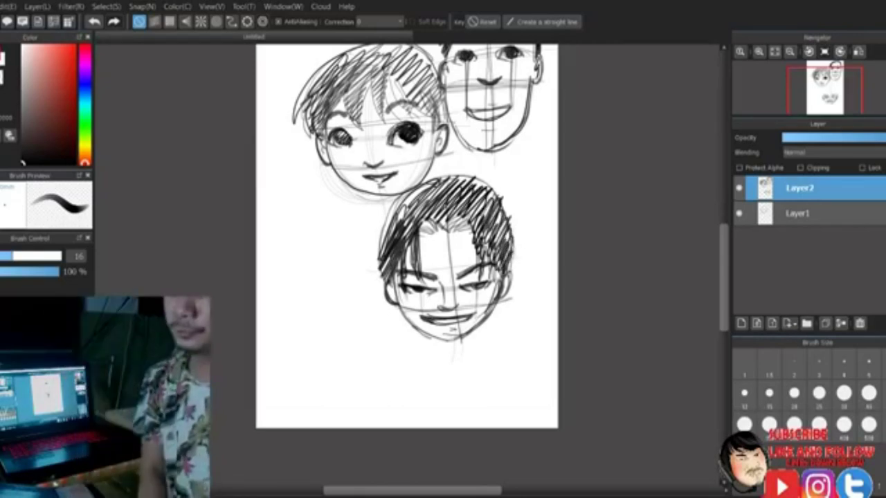
Darken the third head's hair with extra hatching above the forehead and along its left edge
{"action": "mouse_move", "coordinate": [474, 275]}
{"action": "left_mouse_down"}
{"action": "mouse_move", "coordinate": [484, 246]}
{"action": "mouse_move", "coordinate": [483, 269]}
{"action": "left_mouse_up"}
{"action": "mouse_move", "coordinate": [468, 226]}
{"action": "left_mouse_down"}
{"action": "mouse_move", "coordinate": [482, 198]}
{"action": "mouse_move", "coordinate": [469, 195]}
{"action": "left_mouse_up"}
{"action": "mouse_move", "coordinate": [432, 228]}
{"action": "left_mouse_down"}
{"action": "mouse_move", "coordinate": [453, 192]}
{"action": "mouse_move", "coordinate": [436, 199]}
{"action": "left_mouse_up"}
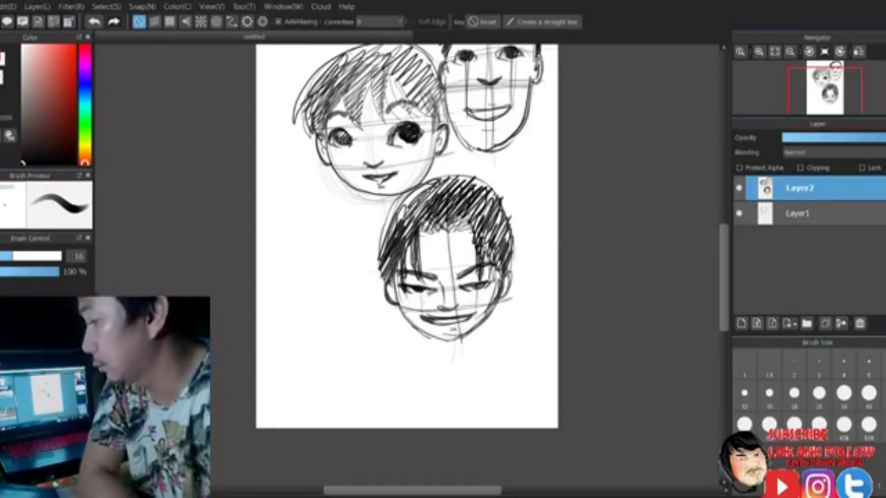
{"action": "left_click_drag", "start_coordinate": [434, 217], "coordinate": [419, 187]}
{"action": "left_click_drag", "start_coordinate": [402, 225], "coordinate": [408, 189]}
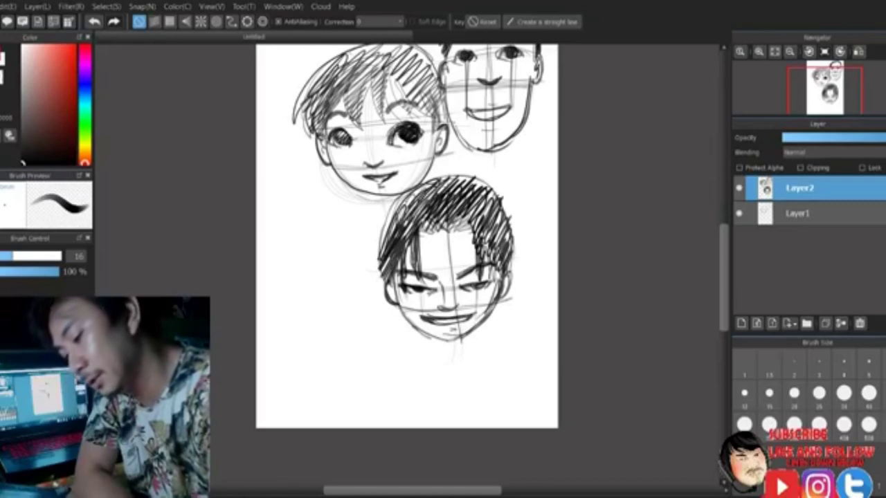
{"action": "left_click_drag", "start_coordinate": [387, 242], "coordinate": [402, 201]}
{"action": "mouse_move", "coordinate": [382, 259]}
{"action": "left_mouse_down"}
{"action": "mouse_move", "coordinate": [389, 216]}
{"action": "mouse_move", "coordinate": [389, 224]}
{"action": "left_mouse_up"}
{"action": "left_click_drag", "start_coordinate": [443, 197], "coordinate": [458, 180]}
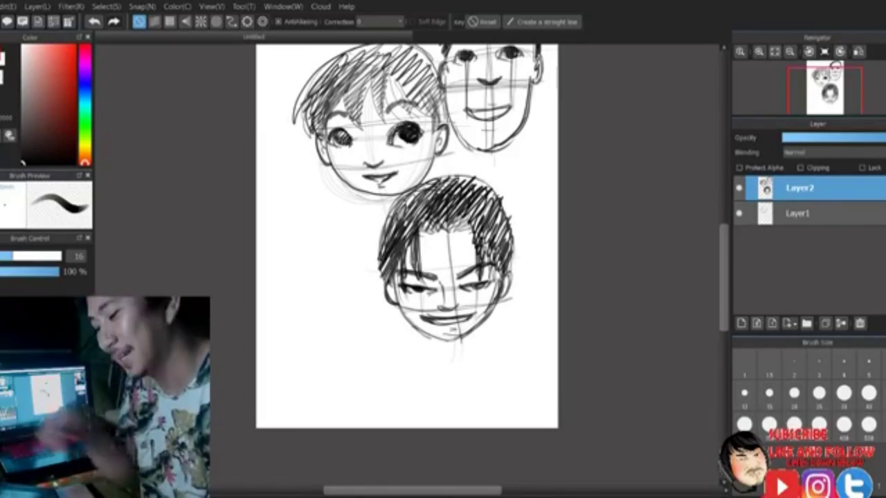
Go over the third head's side strands and whole hair mass with more hatching, and retrace the lower-left jaw
{"action": "mouse_move", "coordinate": [458, 201]}
{"action": "left_mouse_down"}
{"action": "mouse_move", "coordinate": [444, 228]}
{"action": "mouse_move", "coordinate": [461, 234]}
{"action": "mouse_move", "coordinate": [421, 267]}
{"action": "left_mouse_up"}
{"action": "left_click_drag", "start_coordinate": [423, 237], "coordinate": [415, 271]}
{"action": "mouse_move", "coordinate": [480, 239]}
{"action": "left_mouse_down"}
{"action": "mouse_move", "coordinate": [478, 277]}
{"action": "mouse_move", "coordinate": [490, 284]}
{"action": "mouse_move", "coordinate": [503, 275]}
{"action": "left_mouse_up"}
{"action": "mouse_move", "coordinate": [514, 228]}
{"action": "left_mouse_down"}
{"action": "mouse_move", "coordinate": [498, 254]}
{"action": "mouse_move", "coordinate": [489, 251]}
{"action": "left_mouse_up"}
{"action": "left_click_drag", "start_coordinate": [502, 210], "coordinate": [483, 245]}
{"action": "left_click_drag", "start_coordinate": [497, 194], "coordinate": [482, 232]}
{"action": "left_click_drag", "start_coordinate": [488, 193], "coordinate": [466, 223]}
{"action": "mouse_move", "coordinate": [468, 179]}
{"action": "left_mouse_down"}
{"action": "mouse_move", "coordinate": [444, 223]}
{"action": "mouse_move", "coordinate": [435, 197]}
{"action": "left_mouse_up"}
{"action": "left_click_drag", "start_coordinate": [440, 182], "coordinate": [394, 237]}
{"action": "left_click_drag", "start_coordinate": [403, 208], "coordinate": [388, 248]}
{"action": "left_click_drag", "start_coordinate": [392, 238], "coordinate": [384, 278]}
{"action": "left_click_drag", "start_coordinate": [391, 267], "coordinate": [387, 278]}
{"action": "left_click_drag", "start_coordinate": [414, 319], "coordinate": [447, 341]}
Hide Layer2 and Layer1 and add a new empty layer above them
{"action": "mouse_move", "coordinate": [725, 271]}
{"action": "left_mouse_down"}
{"action": "mouse_move", "coordinate": [726, 235]}
{"action": "mouse_move", "coordinate": [725, 263]}
{"action": "left_mouse_up"}
{"action": "mouse_move", "coordinate": [724, 287]}
{"action": "left_mouse_down"}
{"action": "mouse_move", "coordinate": [724, 256]}
{"action": "mouse_move", "coordinate": [725, 291]}
{"action": "mouse_move", "coordinate": [725, 262]}
{"action": "mouse_move", "coordinate": [723, 274]}
{"action": "left_mouse_up"}
{"action": "left_click", "coordinate": [739, 188]}
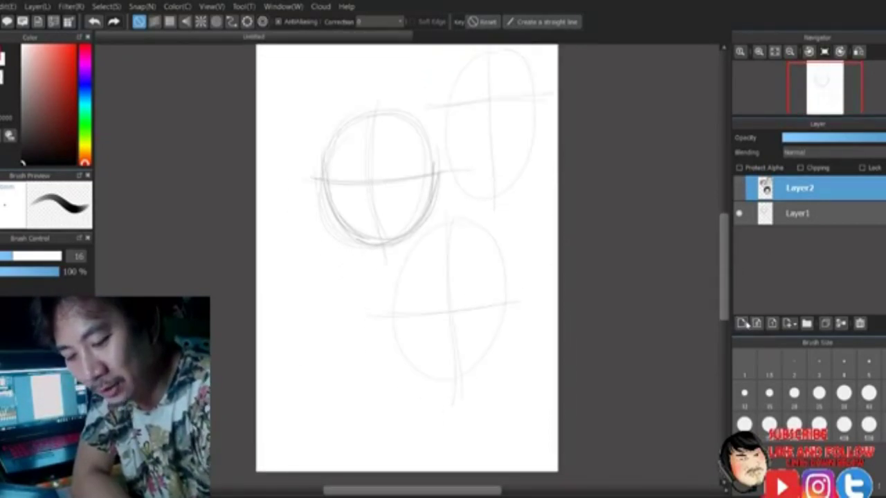
{"action": "left_click", "coordinate": [740, 215]}
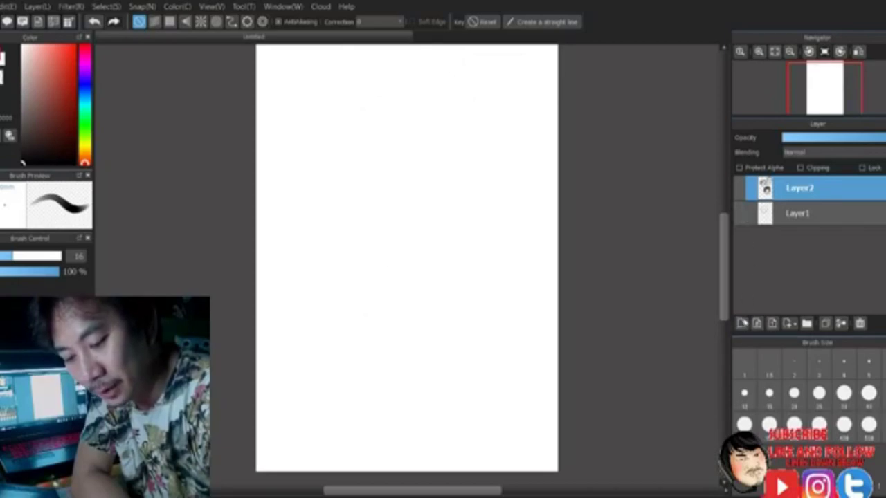
{"action": "left_click", "coordinate": [741, 323]}
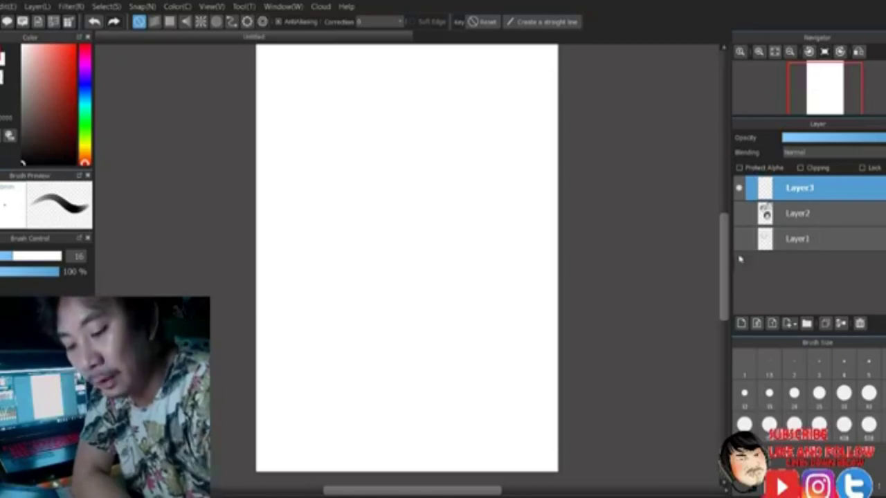
{"action": "mouse_move", "coordinate": [724, 258]}
{"action": "left_mouse_down"}
{"action": "mouse_move", "coordinate": [722, 284]}
{"action": "mouse_move", "coordinate": [726, 246]}
{"action": "left_mouse_up"}
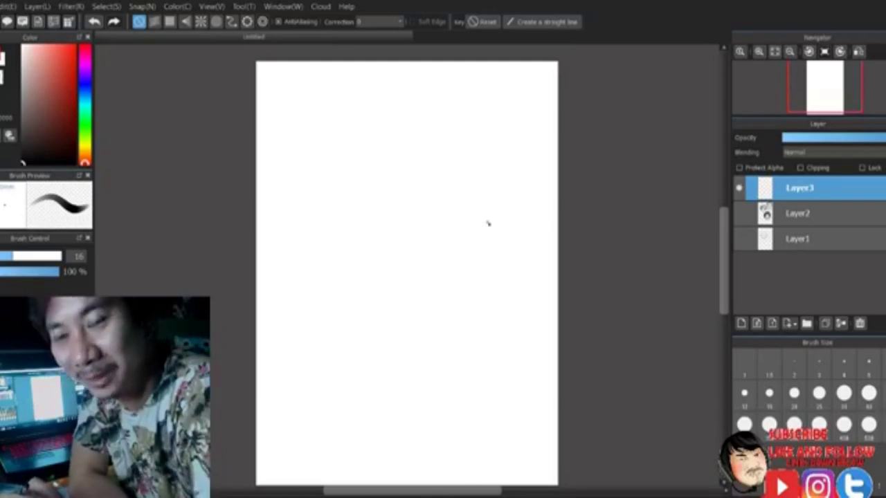
{"action": "left_click_drag", "start_coordinate": [725, 241], "coordinate": [723, 237]}
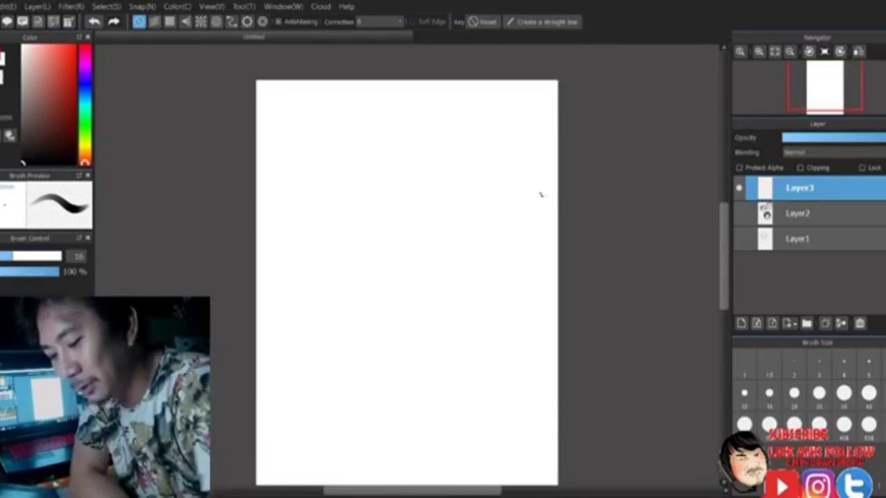
Sketch a circle, an inverted triangle, an upright oval and a square as four separate head shapes on Layer3
{"action": "left_click_drag", "start_coordinate": [724, 257], "coordinate": [724, 267]}
{"action": "mouse_move", "coordinate": [327, 126]}
{"action": "left_mouse_down"}
{"action": "mouse_move", "coordinate": [286, 174]}
{"action": "mouse_move", "coordinate": [377, 166]}
{"action": "mouse_move", "coordinate": [289, 151]}
{"action": "mouse_move", "coordinate": [372, 171]}
{"action": "left_mouse_up"}
{"action": "mouse_move", "coordinate": [414, 123]}
{"action": "left_mouse_down"}
{"action": "mouse_move", "coordinate": [503, 130]}
{"action": "mouse_move", "coordinate": [405, 126]}
{"action": "left_mouse_up"}
{"action": "left_click_drag", "start_coordinate": [512, 120], "coordinate": [467, 209]}
{"action": "left_click_drag", "start_coordinate": [415, 126], "coordinate": [467, 197]}
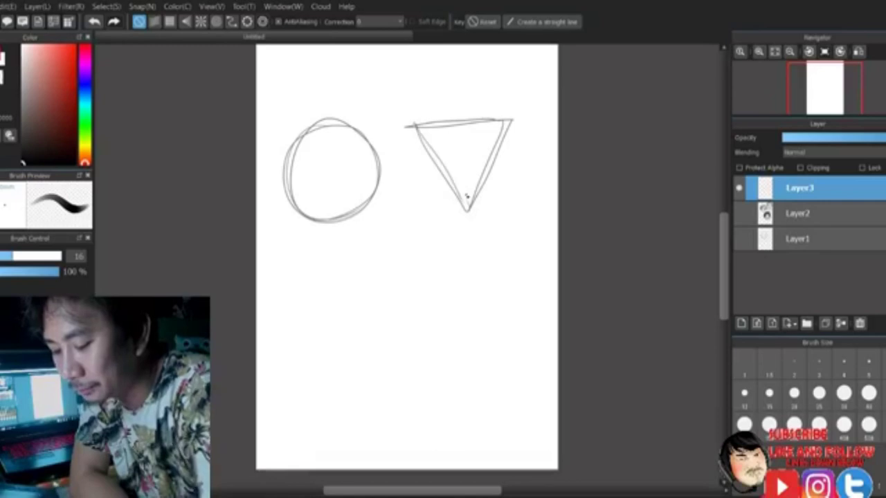
{"action": "mouse_move", "coordinate": [337, 273]}
{"action": "left_mouse_down"}
{"action": "mouse_move", "coordinate": [317, 312]}
{"action": "mouse_move", "coordinate": [348, 269]}
{"action": "mouse_move", "coordinate": [338, 266]}
{"action": "mouse_move", "coordinate": [386, 290]}
{"action": "mouse_move", "coordinate": [363, 266]}
{"action": "left_mouse_up"}
{"action": "mouse_move", "coordinate": [417, 277]}
{"action": "left_mouse_down"}
{"action": "mouse_move", "coordinate": [424, 384]}
{"action": "mouse_move", "coordinate": [467, 395]}
{"action": "mouse_move", "coordinate": [514, 366]}
{"action": "mouse_move", "coordinate": [513, 276]}
{"action": "mouse_move", "coordinate": [422, 283]}
{"action": "mouse_move", "coordinate": [517, 279]}
{"action": "mouse_move", "coordinate": [517, 391]}
{"action": "mouse_move", "coordinate": [423, 393]}
{"action": "mouse_move", "coordinate": [424, 269]}
{"action": "mouse_move", "coordinate": [418, 306]}
{"action": "mouse_move", "coordinate": [449, 275]}
{"action": "mouse_move", "coordinate": [526, 272]}
{"action": "left_mouse_up"}
{"action": "mouse_move", "coordinate": [518, 277]}
{"action": "left_mouse_down"}
{"action": "mouse_move", "coordinate": [517, 388]}
{"action": "mouse_move", "coordinate": [425, 393]}
{"action": "left_mouse_up"}
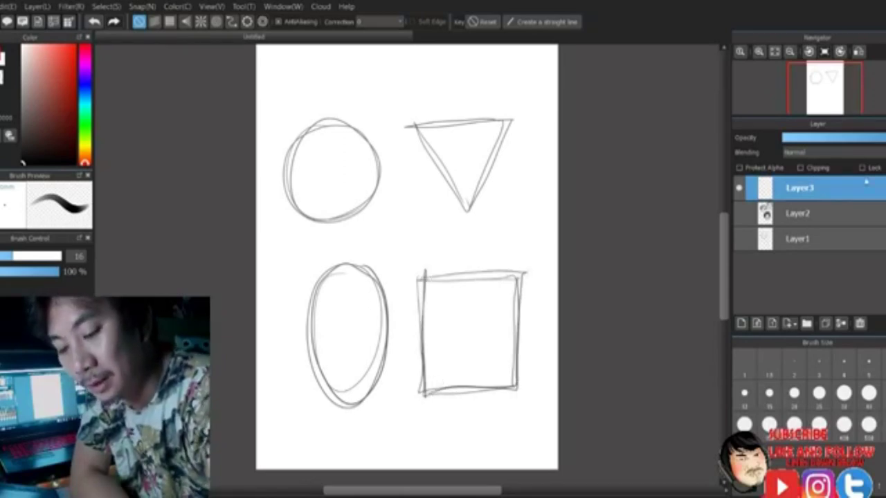
Lower Layer3's opacity to about half and add a new empty layer above it
{"action": "left_click_drag", "start_coordinate": [878, 137], "coordinate": [834, 137]}
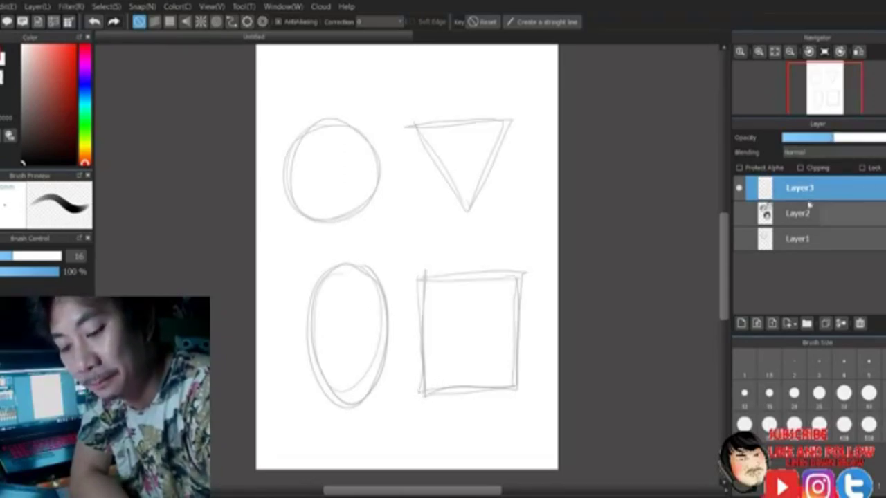
{"action": "left_click", "coordinate": [741, 323]}
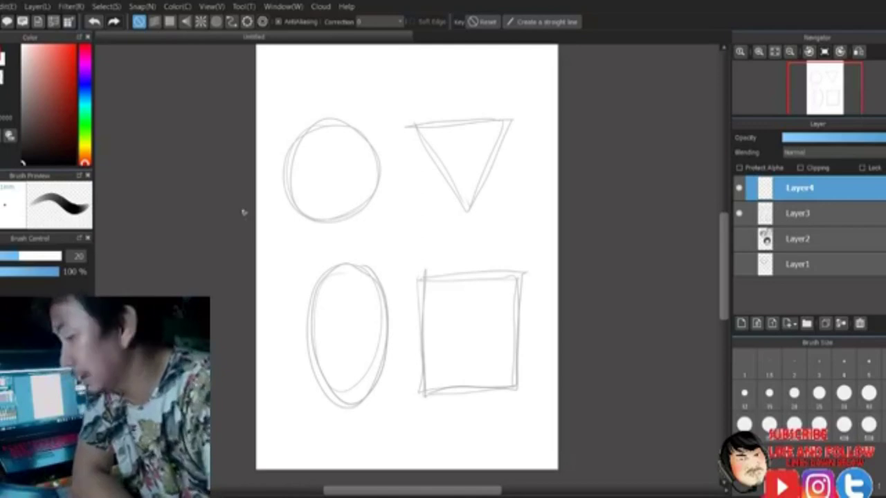
{"action": "left_click_drag", "start_coordinate": [724, 271], "coordinate": [727, 247]}
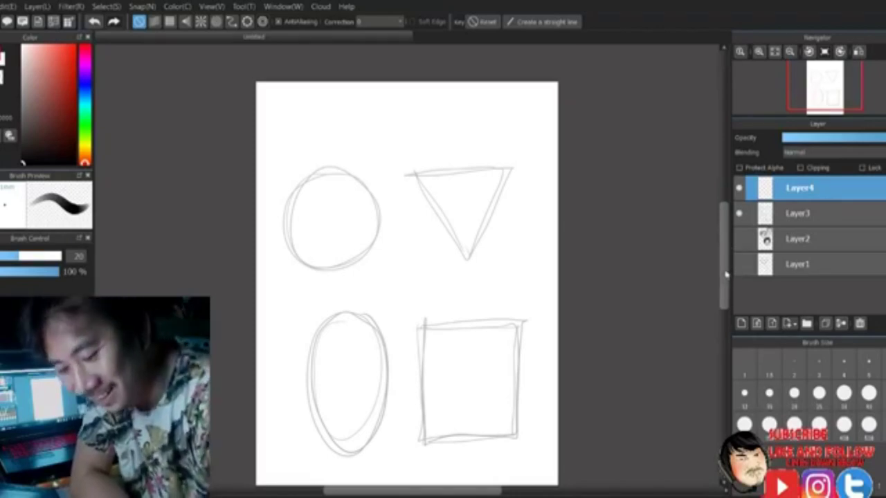
{"action": "scroll", "coordinate": [724, 275], "scroll_direction": "down", "scroll_amount": 1}
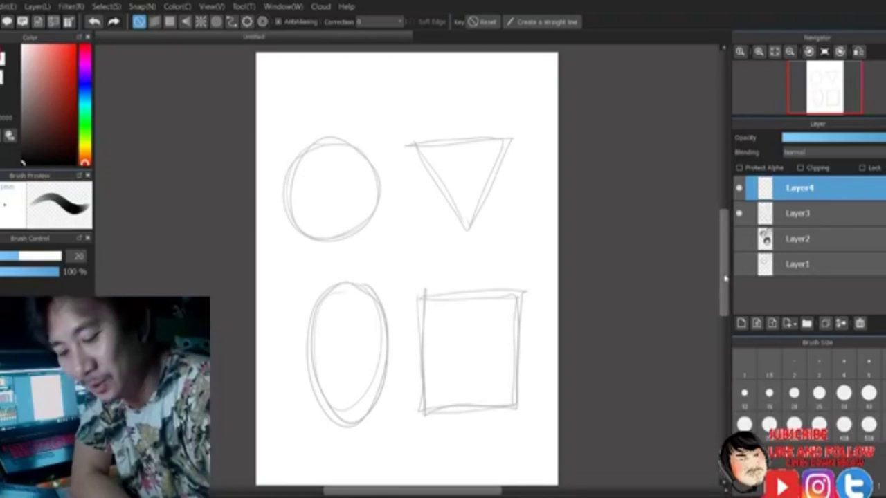
{"action": "scroll", "coordinate": [725, 277], "scroll_direction": "up", "scroll_amount": 1}
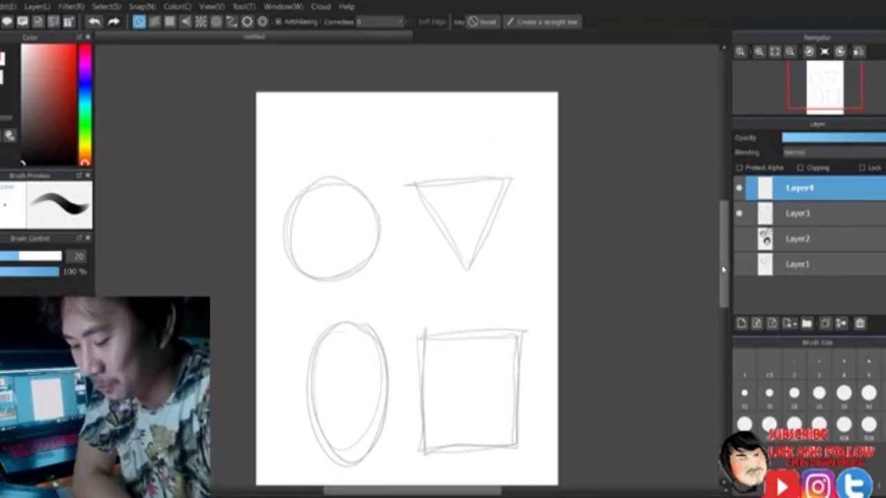
{"action": "scroll", "coordinate": [722, 268], "scroll_direction": "down", "scroll_amount": 1}
{"action": "left_click_drag", "start_coordinate": [722, 275], "coordinate": [720, 263]}
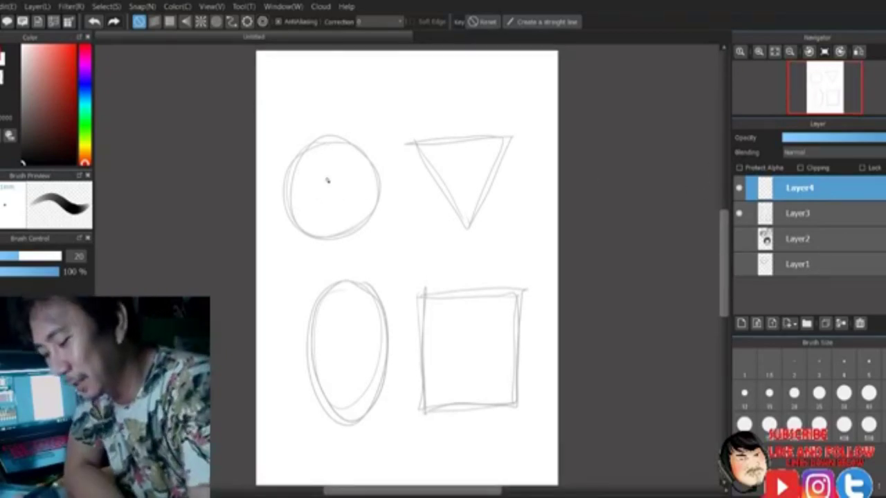
{"action": "left_click_drag", "start_coordinate": [725, 265], "coordinate": [725, 262]}
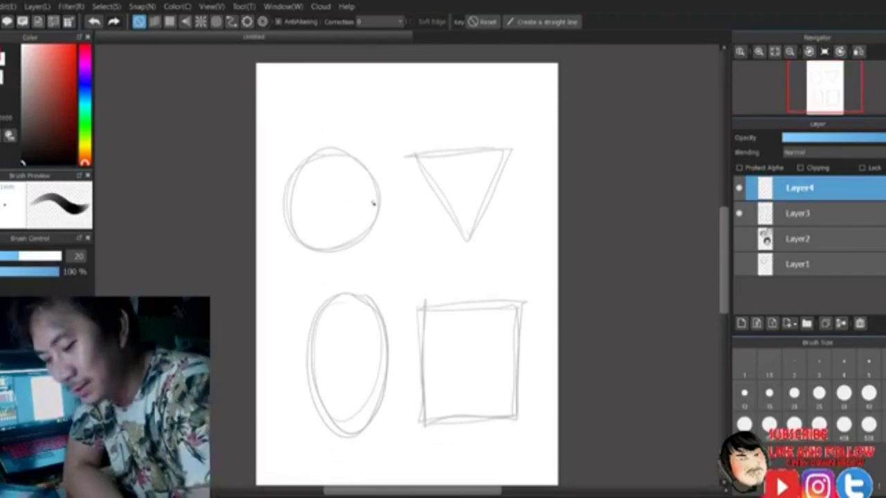
On Layer3, draw crossing vertical and horizontal guide lines through the circle, triangle, square and oval
{"action": "left_click", "coordinate": [767, 217]}
{"action": "left_click_drag", "start_coordinate": [329, 152], "coordinate": [332, 264]}
{"action": "mouse_move", "coordinate": [277, 202]}
{"action": "left_mouse_down"}
{"action": "mouse_move", "coordinate": [396, 194]}
{"action": "mouse_move", "coordinate": [382, 197]}
{"action": "left_mouse_up"}
{"action": "left_click_drag", "start_coordinate": [467, 153], "coordinate": [469, 248]}
{"action": "left_click_drag", "start_coordinate": [424, 189], "coordinate": [512, 180]}
{"action": "left_click_drag", "start_coordinate": [467, 305], "coordinate": [472, 428]}
{"action": "left_click_drag", "start_coordinate": [405, 361], "coordinate": [514, 354]}
{"action": "left_click_drag", "start_coordinate": [466, 300], "coordinate": [474, 430]}
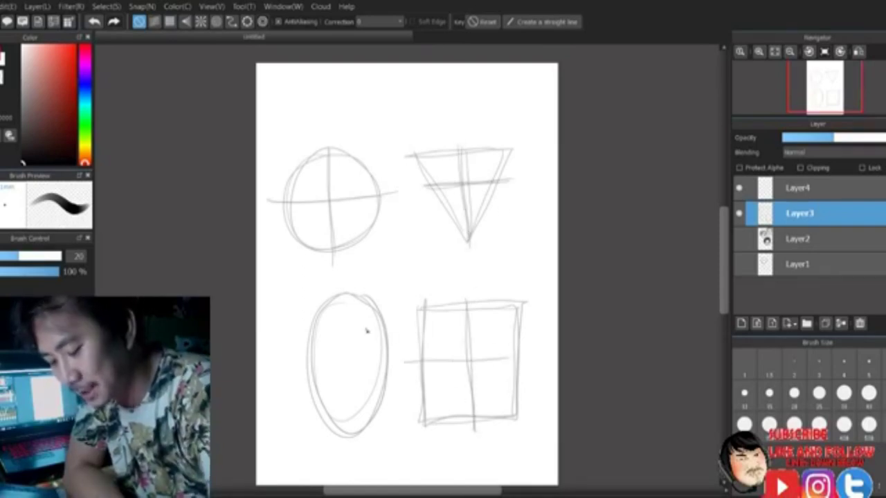
{"action": "left_click_drag", "start_coordinate": [348, 296], "coordinate": [351, 443]}
{"action": "left_click_drag", "start_coordinate": [301, 365], "coordinate": [400, 369]}
{"action": "left_click_drag", "start_coordinate": [342, 297], "coordinate": [353, 444]}
{"action": "left_click_drag", "start_coordinate": [317, 365], "coordinate": [399, 370]}
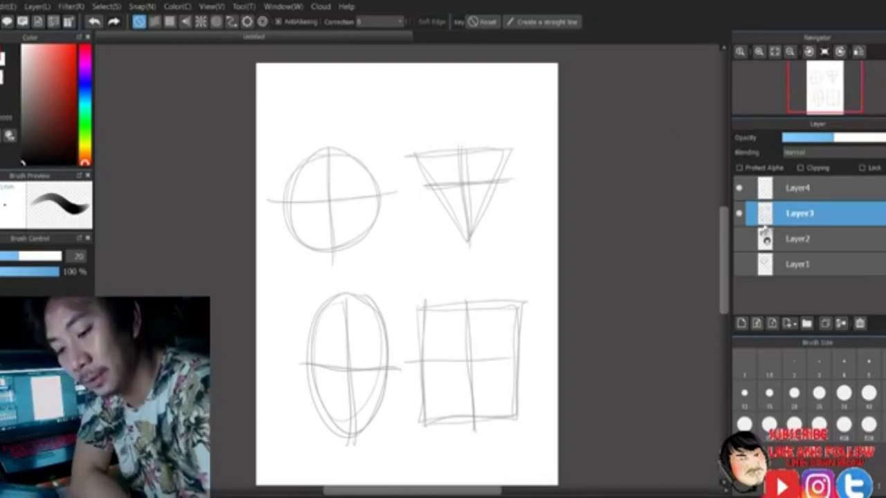
On Layer4, draw two dark curved ears on both sides of the circle head, just below its horizontal guide
{"action": "left_click", "coordinate": [771, 191]}
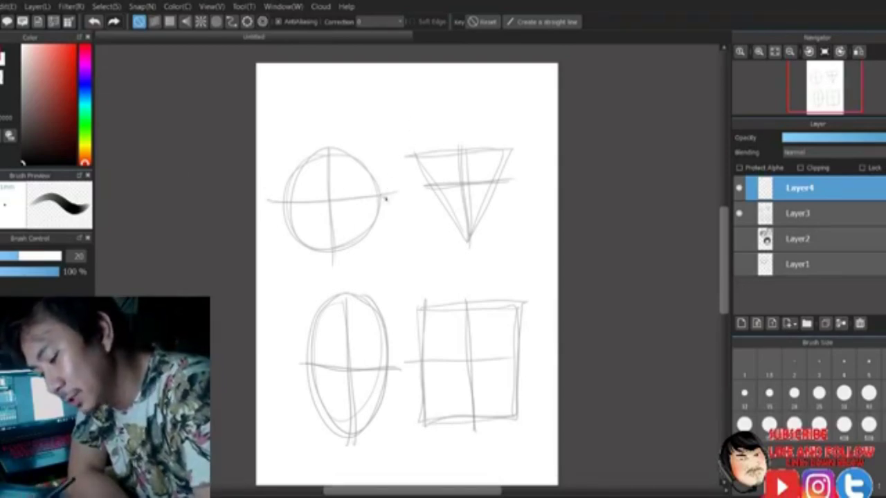
{"action": "left_click_drag", "start_coordinate": [379, 197], "coordinate": [378, 217]}
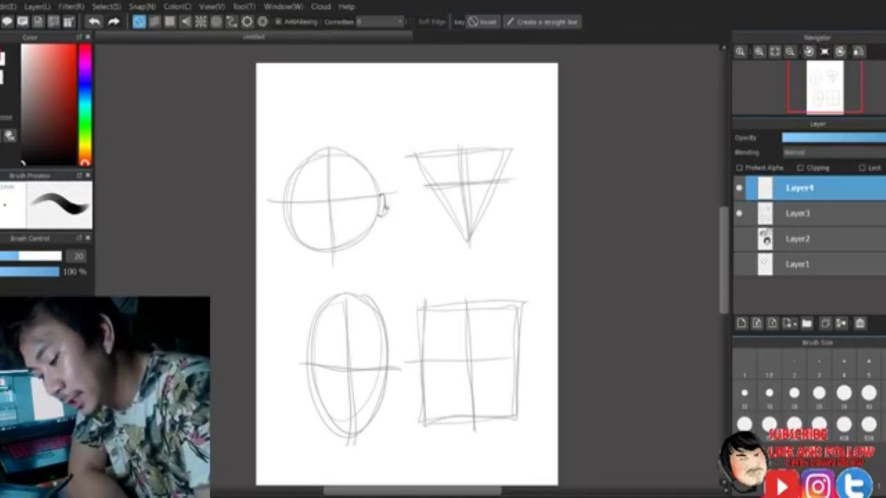
{"action": "left_click_drag", "start_coordinate": [387, 202], "coordinate": [379, 214]}
{"action": "left_click_drag", "start_coordinate": [285, 203], "coordinate": [289, 226]}
{"action": "left_click_drag", "start_coordinate": [385, 197], "coordinate": [381, 217]}
{"action": "left_click_drag", "start_coordinate": [283, 201], "coordinate": [290, 226]}
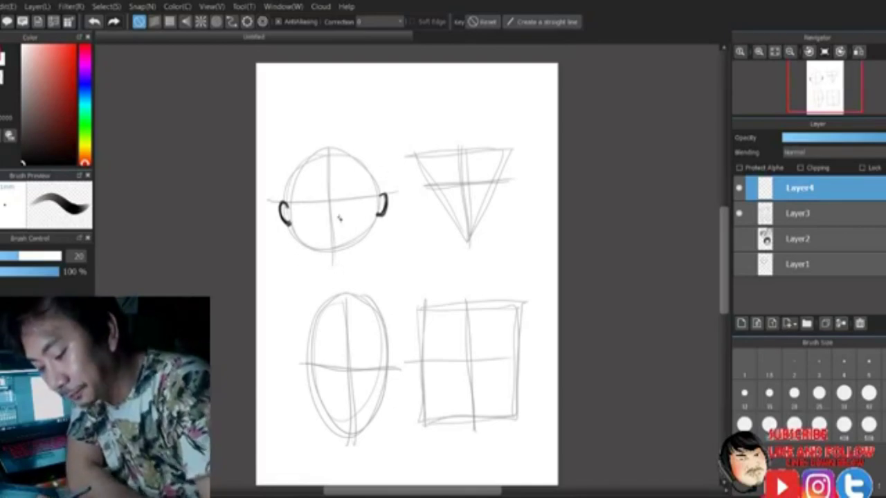
Add a guide line across the circle head at the ear bottoms, a small curved nose and a thick rounded jaw
{"action": "left_click_drag", "start_coordinate": [283, 226], "coordinate": [373, 216]}
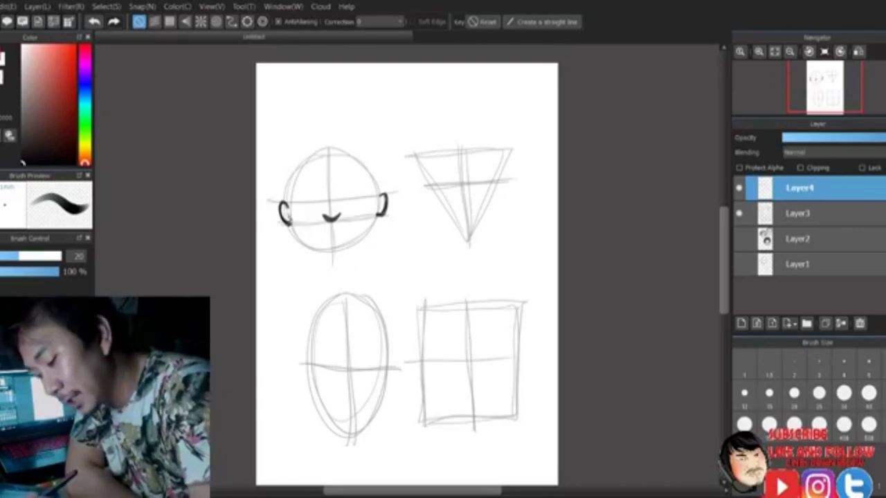
{"action": "mouse_move", "coordinate": [288, 221]}
{"action": "left_mouse_down"}
{"action": "mouse_move", "coordinate": [344, 246]}
{"action": "mouse_move", "coordinate": [378, 214]}
{"action": "mouse_move", "coordinate": [352, 246]}
{"action": "mouse_move", "coordinate": [334, 248]}
{"action": "left_mouse_up"}
{"action": "left_click_drag", "start_coordinate": [343, 246], "coordinate": [377, 212]}
{"action": "mouse_move", "coordinate": [335, 248]}
{"action": "left_mouse_down"}
{"action": "mouse_move", "coordinate": [316, 247]}
{"action": "mouse_move", "coordinate": [287, 225]}
{"action": "left_mouse_up"}
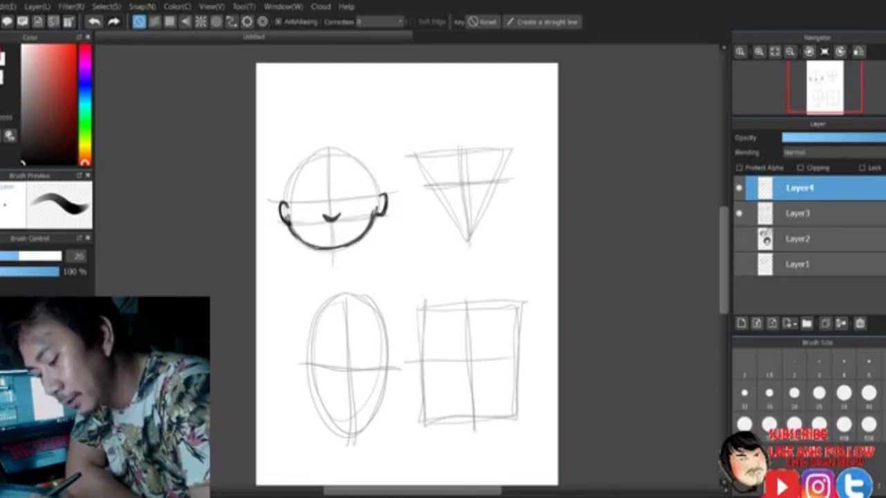
{"action": "left_click_drag", "start_coordinate": [366, 233], "coordinate": [378, 206]}
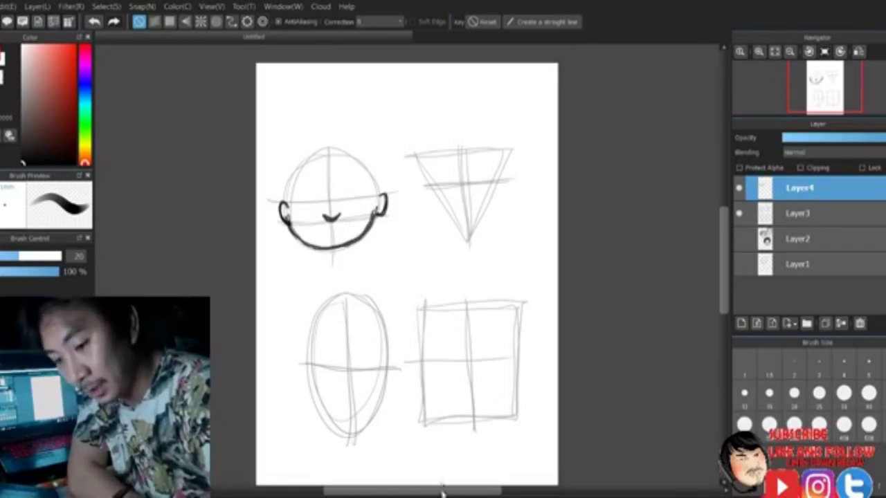
Draw both eyes of the circle head under the horizontal guide, with curved lids and dark filled pupils
{"action": "left_click", "coordinate": [790, 52]}
{"action": "left_click", "coordinate": [790, 53]}
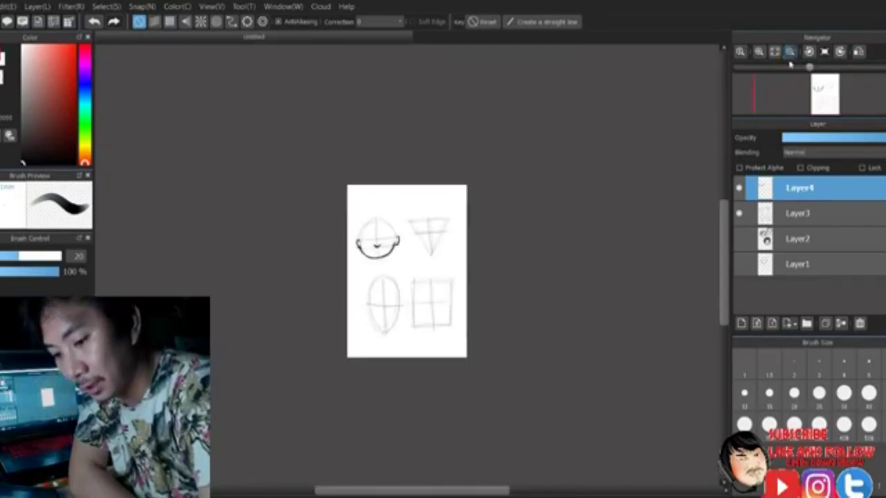
{"action": "left_click", "coordinate": [759, 53]}
{"action": "left_click", "coordinate": [758, 53]}
{"action": "left_click", "coordinate": [759, 53]}
{"action": "left_click", "coordinate": [759, 52]}
{"action": "left_click", "coordinate": [759, 53]}
{"action": "left_click_drag", "start_coordinate": [415, 490], "coordinate": [364, 490]}
{"action": "left_click_drag", "start_coordinate": [724, 271], "coordinate": [727, 240]}
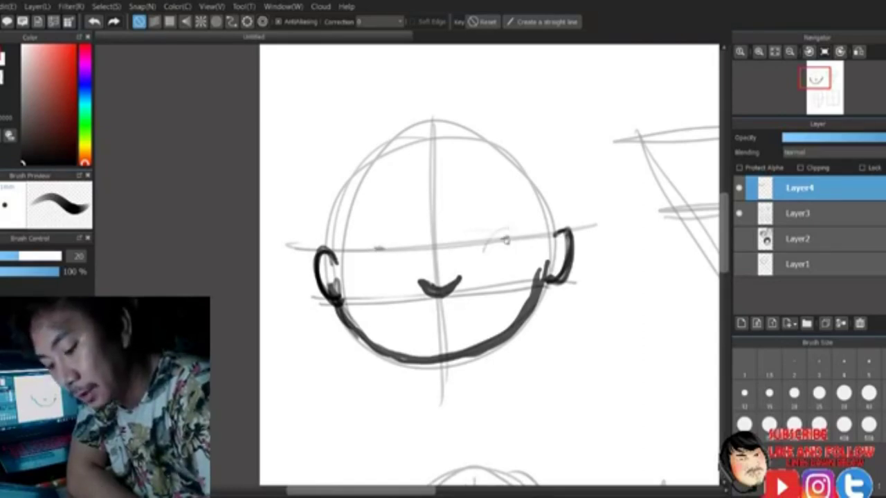
{"action": "left_click_drag", "start_coordinate": [487, 253], "coordinate": [530, 255]}
{"action": "mouse_move", "coordinate": [386, 260]}
{"action": "left_mouse_down"}
{"action": "mouse_move", "coordinate": [355, 258]}
{"action": "mouse_move", "coordinate": [394, 269]}
{"action": "mouse_move", "coordinate": [353, 267]}
{"action": "mouse_move", "coordinate": [395, 265]}
{"action": "left_mouse_up"}
{"action": "mouse_move", "coordinate": [484, 260]}
{"action": "left_mouse_down"}
{"action": "mouse_move", "coordinate": [493, 248]}
{"action": "mouse_move", "coordinate": [539, 260]}
{"action": "mouse_move", "coordinate": [508, 235]}
{"action": "mouse_move", "coordinate": [527, 260]}
{"action": "left_mouse_up"}
{"action": "mouse_move", "coordinate": [361, 260]}
{"action": "left_mouse_down"}
{"action": "mouse_move", "coordinate": [390, 264]}
{"action": "mouse_move", "coordinate": [376, 254]}
{"action": "mouse_move", "coordinate": [383, 267]}
{"action": "left_mouse_up"}
{"action": "mouse_move", "coordinate": [494, 247]}
{"action": "left_mouse_down"}
{"action": "mouse_move", "coordinate": [510, 243]}
{"action": "mouse_move", "coordinate": [514, 262]}
{"action": "left_mouse_up"}
{"action": "mouse_move", "coordinate": [354, 258]}
{"action": "left_mouse_down"}
{"action": "mouse_move", "coordinate": [397, 260]}
{"action": "mouse_move", "coordinate": [371, 265]}
{"action": "left_mouse_up"}
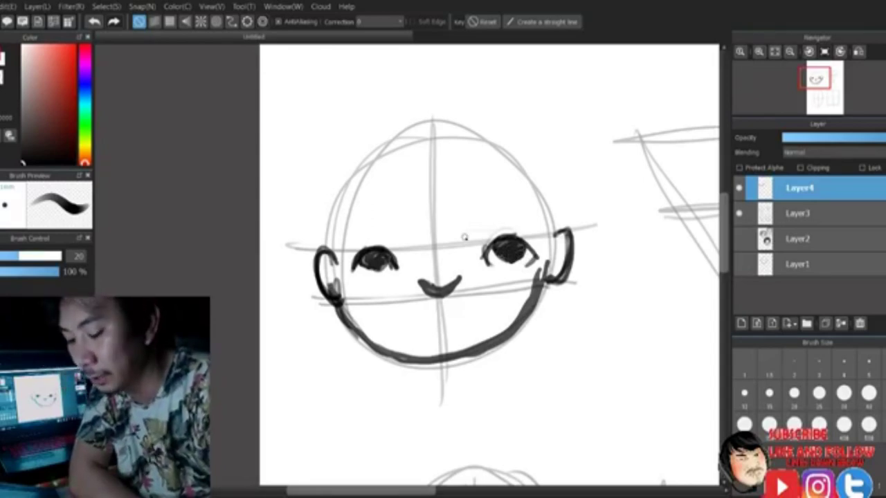
Drop thin vertical guides from both pupils and draw a thick, slightly curved mouth between them
{"action": "left_click_drag", "start_coordinate": [379, 253], "coordinate": [383, 334]}
{"action": "left_click_drag", "start_coordinate": [505, 261], "coordinate": [508, 317]}
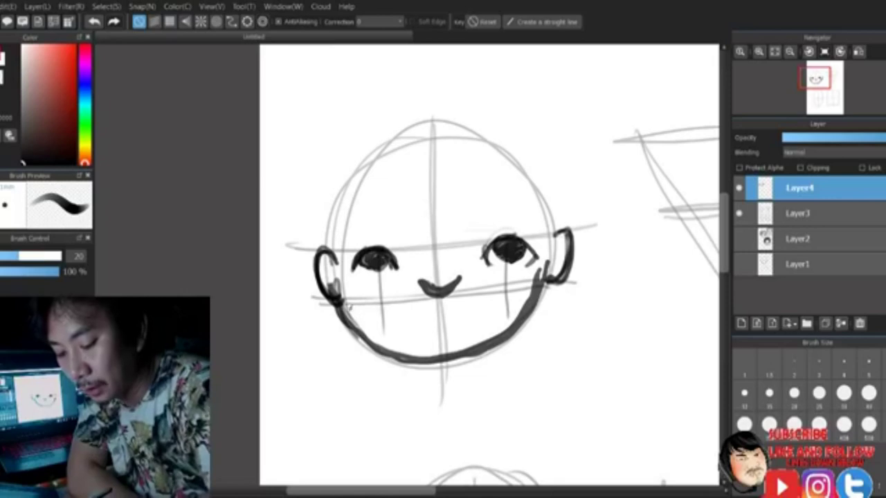
{"action": "mouse_move", "coordinate": [386, 318]}
{"action": "left_mouse_down"}
{"action": "mouse_move", "coordinate": [502, 311]}
{"action": "mouse_move", "coordinate": [448, 328]}
{"action": "mouse_move", "coordinate": [384, 320]}
{"action": "left_mouse_up"}
{"action": "left_click_drag", "start_coordinate": [384, 320], "coordinate": [506, 312]}
{"action": "mouse_move", "coordinate": [507, 311]}
{"action": "left_mouse_down"}
{"action": "mouse_move", "coordinate": [468, 325]}
{"action": "mouse_move", "coordinate": [385, 323]}
{"action": "mouse_move", "coordinate": [443, 324]}
{"action": "left_mouse_up"}
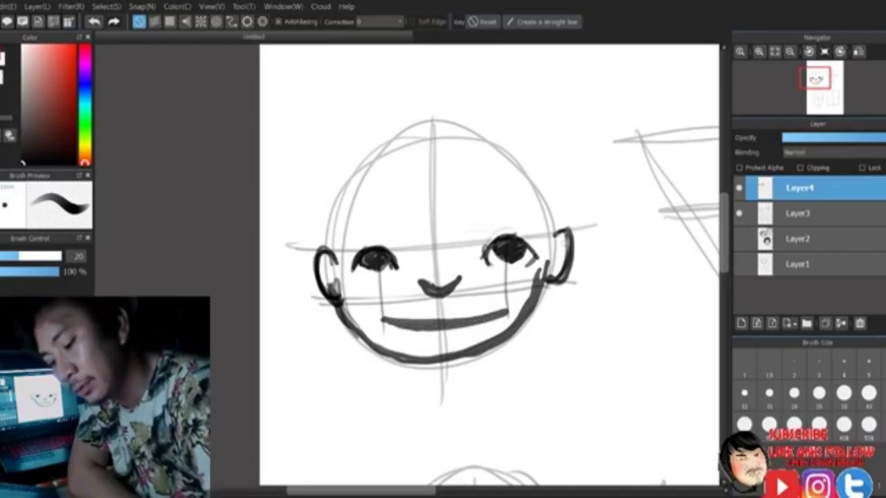
Add inner lines to the circle head's ears and draw an arched eyebrow above each eye
{"action": "left_click_drag", "start_coordinate": [556, 251], "coordinate": [557, 271]}
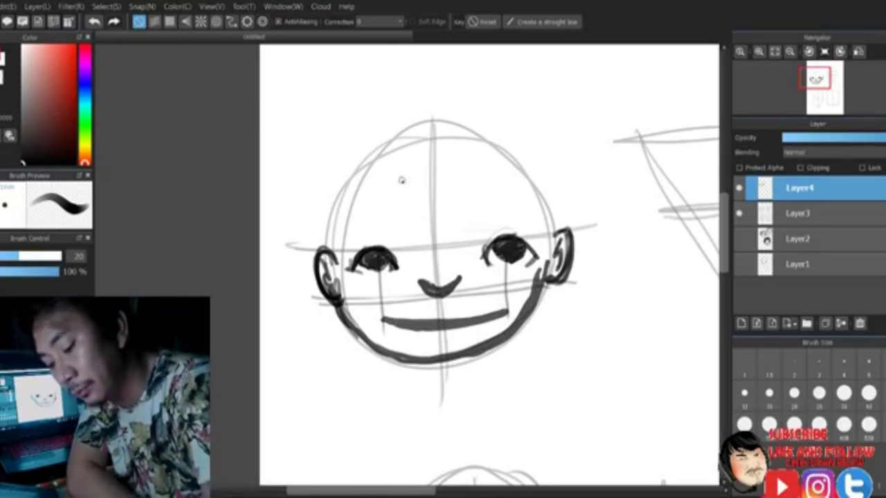
{"action": "left_click_drag", "start_coordinate": [469, 215], "coordinate": [533, 209]}
{"action": "mouse_move", "coordinate": [387, 218]}
{"action": "left_mouse_down"}
{"action": "mouse_move", "coordinate": [343, 221]}
{"action": "mouse_move", "coordinate": [388, 214]}
{"action": "mouse_move", "coordinate": [354, 214]}
{"action": "left_mouse_up"}
Draw dark sideburns above both ears and connect them with a thick curved hairline over the forehead
{"action": "mouse_move", "coordinate": [337, 261]}
{"action": "left_mouse_down"}
{"action": "mouse_move", "coordinate": [331, 223]}
{"action": "mouse_move", "coordinate": [334, 261]}
{"action": "left_mouse_up"}
{"action": "left_click_drag", "start_coordinate": [556, 207], "coordinate": [551, 239]}
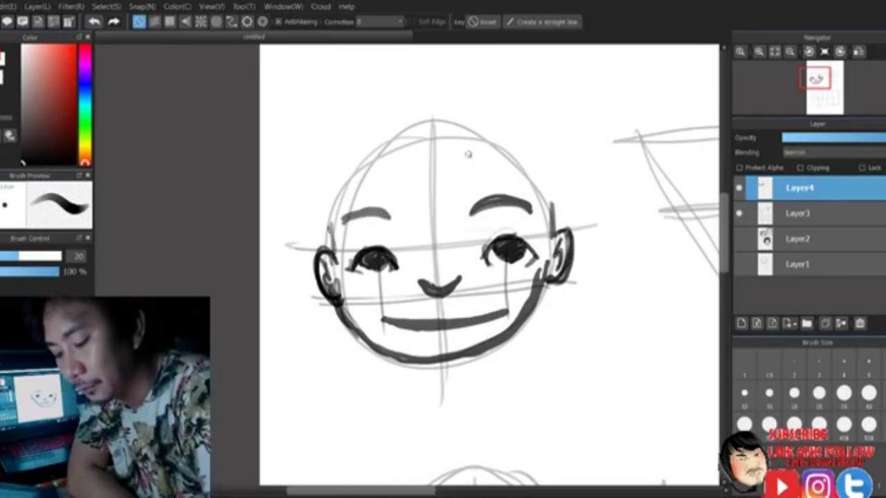
{"action": "left_click_drag", "start_coordinate": [331, 193], "coordinate": [322, 251]}
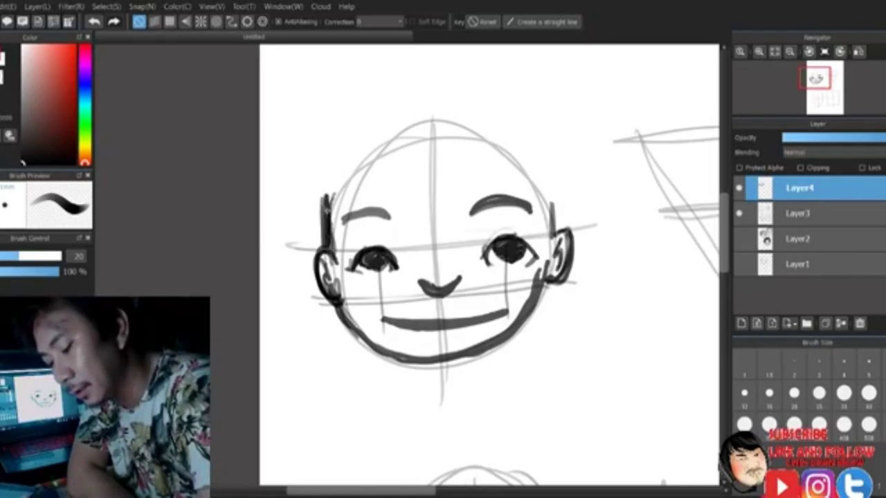
{"action": "mouse_move", "coordinate": [557, 193]}
{"action": "left_mouse_down"}
{"action": "mouse_move", "coordinate": [556, 235]}
{"action": "mouse_move", "coordinate": [553, 192]}
{"action": "mouse_move", "coordinate": [549, 232]}
{"action": "left_mouse_up"}
{"action": "left_click_drag", "start_coordinate": [547, 175], "coordinate": [548, 224]}
{"action": "mouse_move", "coordinate": [334, 219]}
{"action": "left_mouse_down"}
{"action": "mouse_move", "coordinate": [346, 166]}
{"action": "mouse_move", "coordinate": [366, 151]}
{"action": "mouse_move", "coordinate": [497, 136]}
{"action": "mouse_move", "coordinate": [530, 164]}
{"action": "left_mouse_up"}
{"action": "mouse_move", "coordinate": [548, 202]}
{"action": "left_mouse_down"}
{"action": "mouse_move", "coordinate": [527, 160]}
{"action": "mouse_move", "coordinate": [442, 135]}
{"action": "mouse_move", "coordinate": [346, 166]}
{"action": "mouse_move", "coordinate": [326, 215]}
{"action": "left_mouse_up"}
{"action": "mouse_move", "coordinate": [351, 158]}
{"action": "left_mouse_down"}
{"action": "mouse_move", "coordinate": [407, 137]}
{"action": "mouse_move", "coordinate": [511, 141]}
{"action": "mouse_move", "coordinate": [543, 174]}
{"action": "mouse_move", "coordinate": [547, 196]}
{"action": "left_mouse_up"}
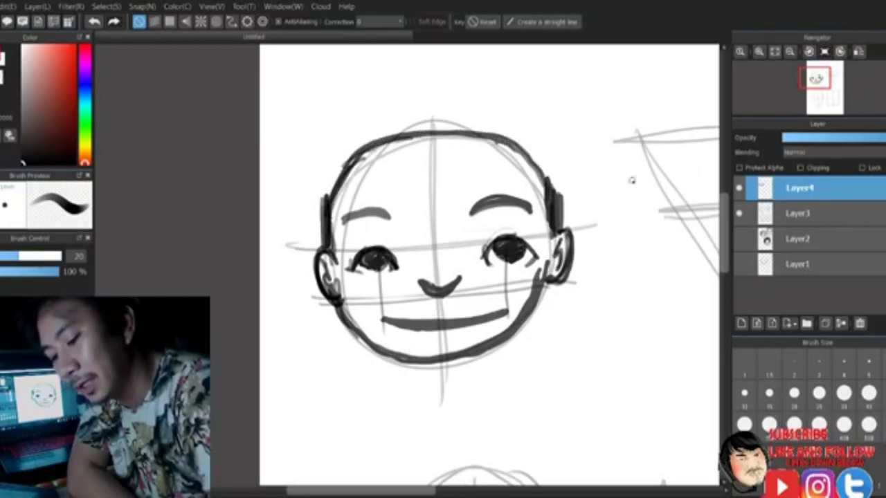
Sketch a tall flat-top hair outline above the hairline, with straight sides and a slightly arched top
{"action": "scroll", "coordinate": [443, 277], "scroll_direction": "up", "scroll_amount": 3}
{"action": "left_click_drag", "start_coordinate": [316, 195], "coordinate": [321, 325]}
{"action": "mouse_move", "coordinate": [312, 190]}
{"action": "left_mouse_down"}
{"action": "mouse_move", "coordinate": [407, 151]}
{"action": "mouse_move", "coordinate": [452, 145]}
{"action": "mouse_move", "coordinate": [543, 166]}
{"action": "left_mouse_up"}
{"action": "mouse_move", "coordinate": [438, 140]}
{"action": "left_mouse_down"}
{"action": "mouse_move", "coordinate": [552, 182]}
{"action": "mouse_move", "coordinate": [558, 301]}
{"action": "left_mouse_up"}
{"action": "left_click_drag", "start_coordinate": [552, 183], "coordinate": [557, 309]}
{"action": "left_click_drag", "start_coordinate": [554, 218], "coordinate": [553, 166]}
{"action": "mouse_move", "coordinate": [553, 165]}
{"action": "left_mouse_down"}
{"action": "mouse_move", "coordinate": [466, 156]}
{"action": "mouse_move", "coordinate": [320, 185]}
{"action": "left_mouse_up"}
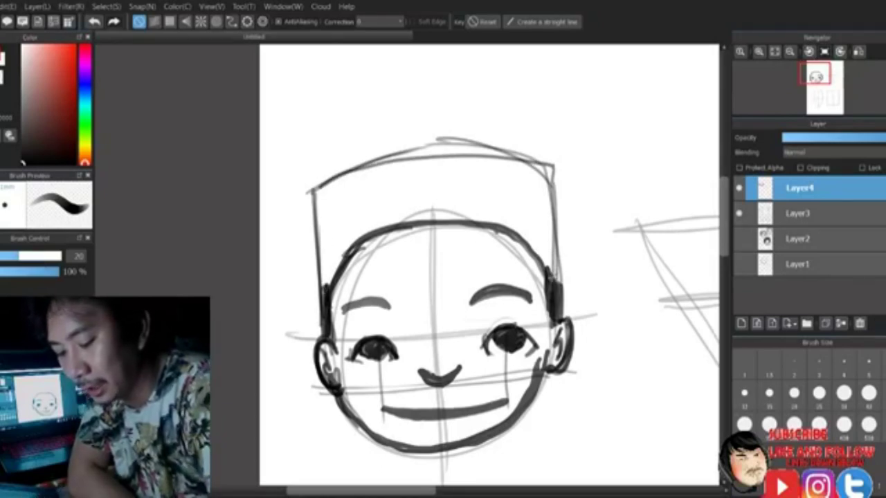
Thicken the top and side edges of the flat-top hair outline
{"action": "left_click_drag", "start_coordinate": [549, 158], "coordinate": [561, 304]}
{"action": "mouse_move", "coordinate": [550, 159]}
{"action": "left_mouse_down"}
{"action": "mouse_move", "coordinate": [409, 150]}
{"action": "mouse_move", "coordinate": [322, 179]}
{"action": "left_mouse_up"}
{"action": "left_click_drag", "start_coordinate": [398, 151], "coordinate": [547, 153]}
{"action": "left_click_drag", "start_coordinate": [315, 176], "coordinate": [323, 325]}
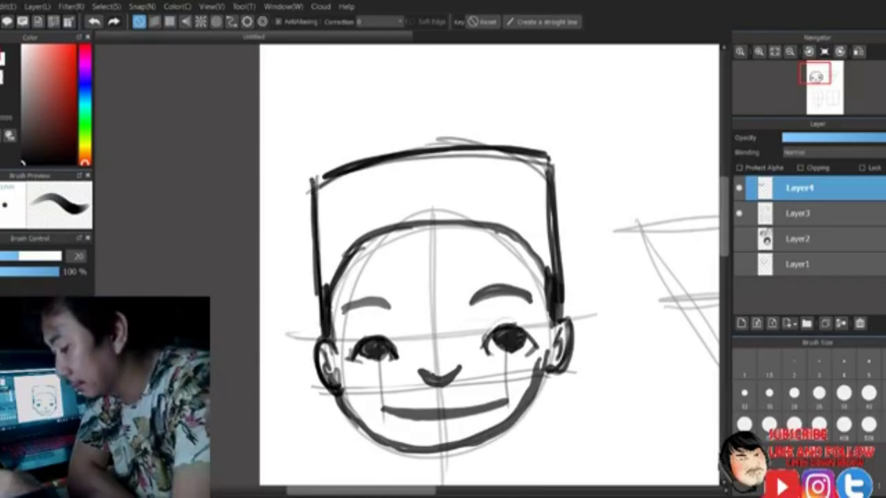
Fill the flat-top hair with black using the Bucket, and brush over the gaps along the hairline, edges and sideburns
{"action": "key", "text": "g"}
{"action": "left_click", "coordinate": [446, 169]}
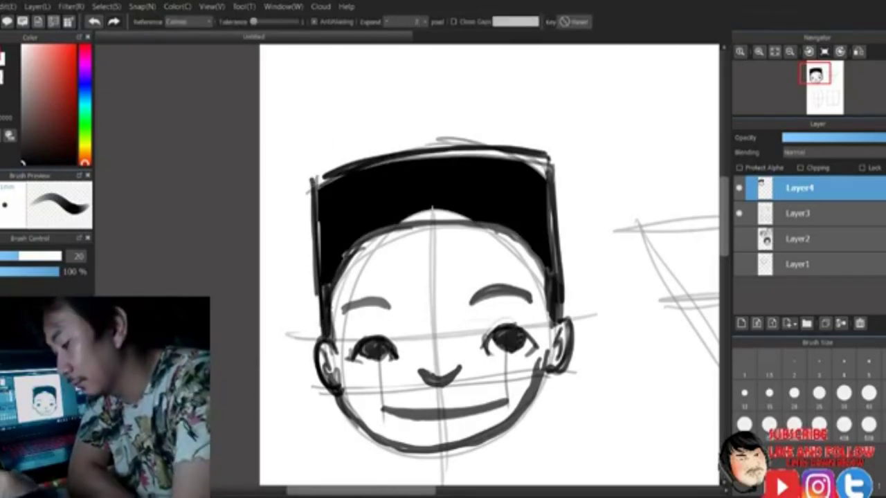
{"action": "key", "text": "b"}
{"action": "mouse_move", "coordinate": [416, 216]}
{"action": "left_mouse_down"}
{"action": "mouse_move", "coordinate": [435, 210]}
{"action": "mouse_move", "coordinate": [475, 218]}
{"action": "mouse_move", "coordinate": [416, 213]}
{"action": "mouse_move", "coordinate": [462, 220]}
{"action": "left_mouse_up"}
{"action": "mouse_move", "coordinate": [344, 260]}
{"action": "left_mouse_down"}
{"action": "mouse_move", "coordinate": [372, 231]}
{"action": "mouse_move", "coordinate": [445, 226]}
{"action": "left_mouse_up"}
{"action": "left_click_drag", "start_coordinate": [495, 156], "coordinate": [368, 167]}
{"action": "mouse_move", "coordinate": [430, 156]}
{"action": "left_mouse_down"}
{"action": "mouse_move", "coordinate": [526, 161]}
{"action": "mouse_move", "coordinate": [553, 259]}
{"action": "left_mouse_up"}
{"action": "mouse_move", "coordinate": [547, 170]}
{"action": "left_mouse_down"}
{"action": "mouse_move", "coordinate": [560, 296]}
{"action": "mouse_move", "coordinate": [510, 231]}
{"action": "mouse_move", "coordinate": [434, 220]}
{"action": "left_mouse_up"}
{"action": "mouse_move", "coordinate": [330, 283]}
{"action": "left_mouse_down"}
{"action": "mouse_move", "coordinate": [328, 335]}
{"action": "mouse_move", "coordinate": [337, 349]}
{"action": "left_mouse_up"}
{"action": "left_click_drag", "start_coordinate": [335, 267], "coordinate": [339, 356]}
{"action": "left_click_drag", "start_coordinate": [545, 267], "coordinate": [550, 324]}
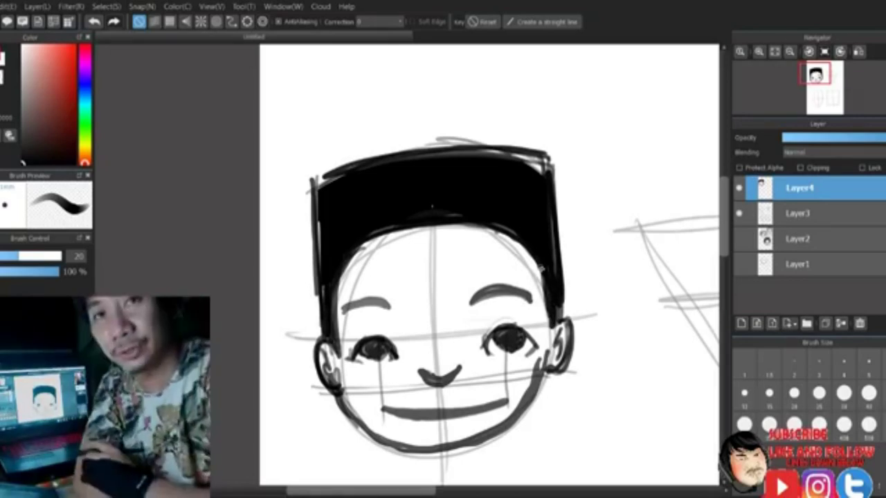
Trace the circle head's round outline in red along the hairline, cheeks and jaw
{"action": "left_click_drag", "start_coordinate": [724, 217], "coordinate": [725, 233]}
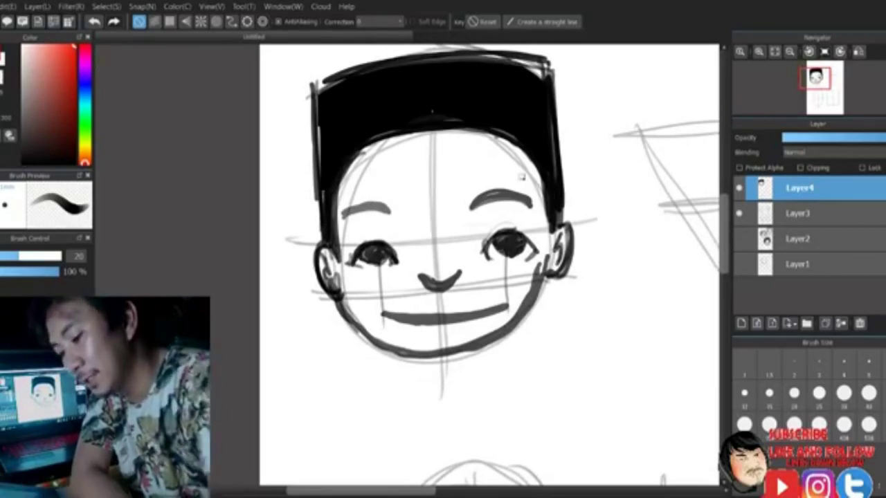
{"action": "mouse_move", "coordinate": [502, 126]}
{"action": "left_mouse_down"}
{"action": "mouse_move", "coordinate": [398, 127]}
{"action": "mouse_move", "coordinate": [329, 194]}
{"action": "mouse_move", "coordinate": [439, 346]}
{"action": "mouse_move", "coordinate": [543, 269]}
{"action": "mouse_move", "coordinate": [494, 116]}
{"action": "left_mouse_up"}
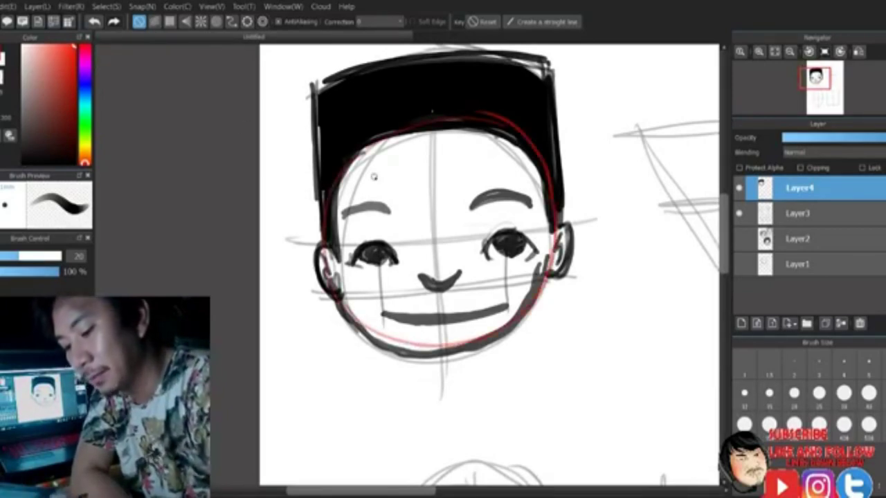
Draw the triangle head in black, with detailed ears at the horizontal guide, slanted jaw lines and a short neck
{"action": "left_click_drag", "start_coordinate": [414, 490], "coordinate": [488, 492]}
{"action": "scroll", "coordinate": [484, 493], "scroll_direction": "left", "scroll_amount": 3}
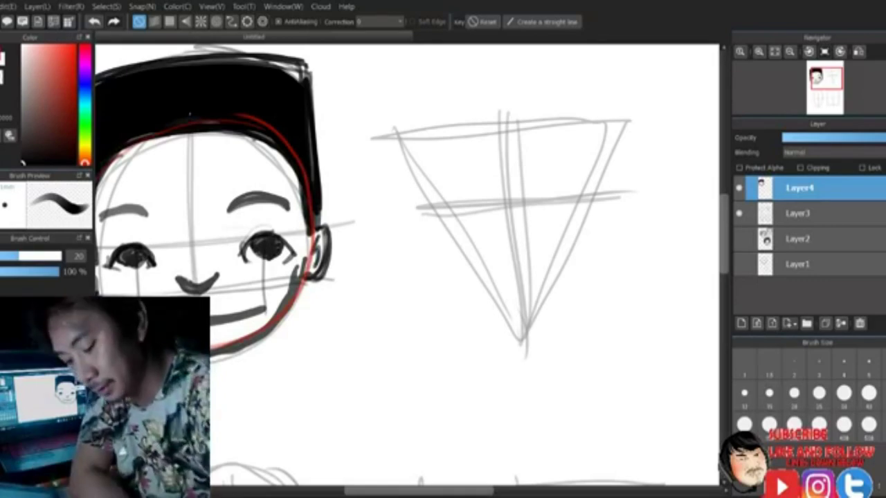
{"action": "left_click_drag", "start_coordinate": [469, 491], "coordinate": [481, 490]}
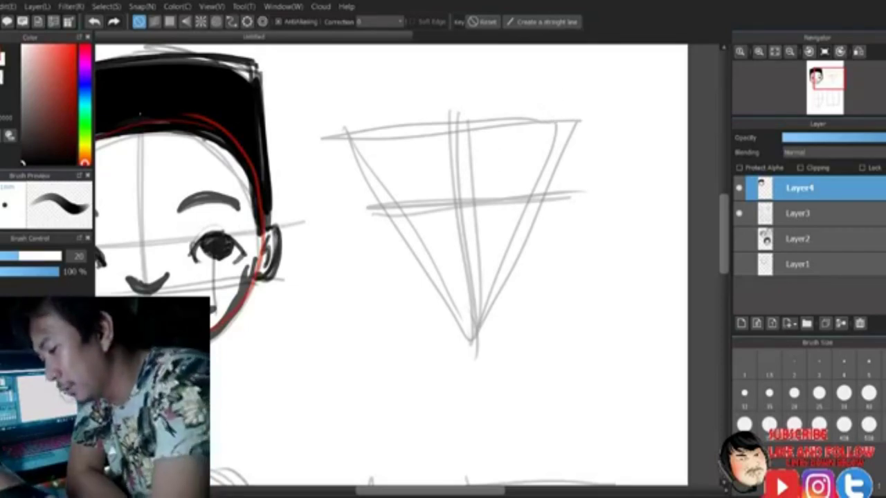
{"action": "mouse_move", "coordinate": [543, 198]}
{"action": "left_mouse_down"}
{"action": "mouse_move", "coordinate": [550, 220]}
{"action": "mouse_move", "coordinate": [525, 236]}
{"action": "mouse_move", "coordinate": [550, 194]}
{"action": "mouse_move", "coordinate": [530, 236]}
{"action": "left_mouse_up"}
{"action": "mouse_move", "coordinate": [374, 210]}
{"action": "left_mouse_down"}
{"action": "mouse_move", "coordinate": [400, 250]}
{"action": "mouse_move", "coordinate": [409, 249]}
{"action": "mouse_move", "coordinate": [468, 340]}
{"action": "left_mouse_up"}
{"action": "left_click_drag", "start_coordinate": [527, 234], "coordinate": [462, 375]}
{"action": "left_click_drag", "start_coordinate": [485, 332], "coordinate": [485, 370]}
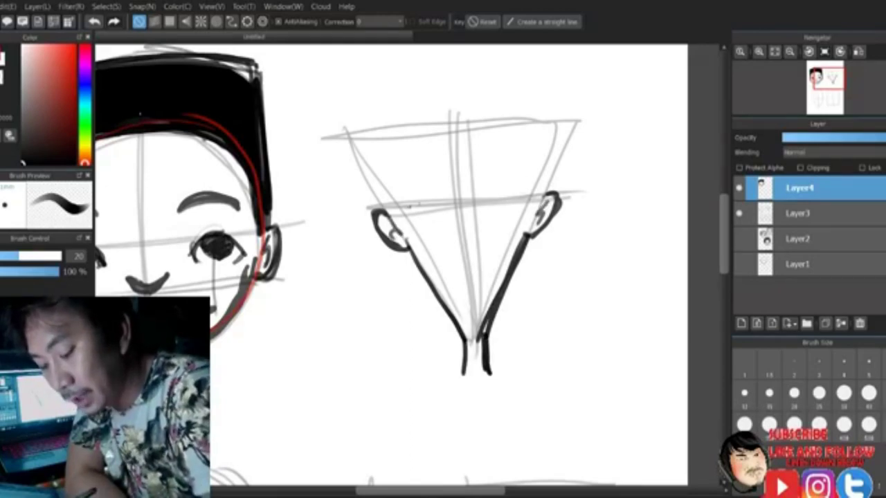
Draw both eyes with dark pupils on the triangle head's horizontal guide and arched eyebrows above them
{"action": "mouse_move", "coordinate": [486, 203]}
{"action": "left_mouse_down"}
{"action": "mouse_move", "coordinate": [526, 200]}
{"action": "mouse_move", "coordinate": [511, 204]}
{"action": "left_mouse_up"}
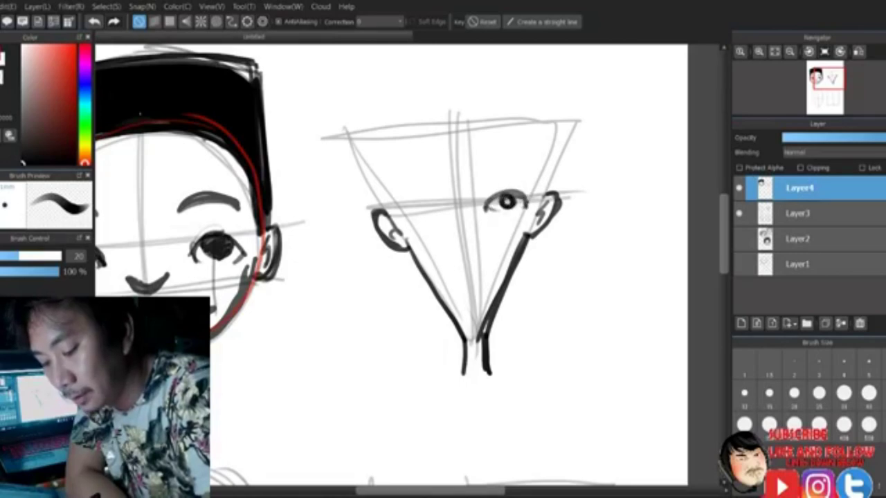
{"action": "mouse_move", "coordinate": [406, 212]}
{"action": "left_mouse_down"}
{"action": "mouse_move", "coordinate": [449, 209]}
{"action": "mouse_move", "coordinate": [420, 219]}
{"action": "left_mouse_up"}
{"action": "left_click_drag", "start_coordinate": [446, 209], "coordinate": [439, 216]}
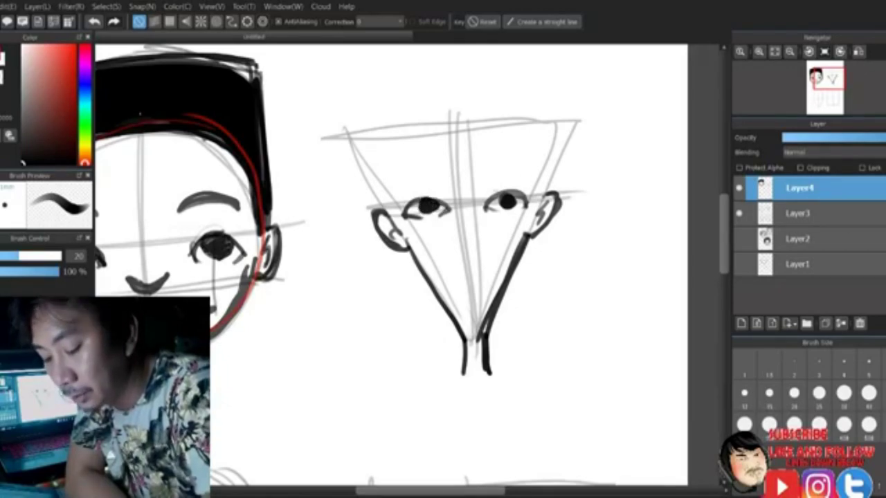
{"action": "mouse_move", "coordinate": [478, 171]}
{"action": "left_mouse_down"}
{"action": "mouse_move", "coordinate": [520, 163]}
{"action": "mouse_move", "coordinate": [529, 172]}
{"action": "left_mouse_up"}
{"action": "left_click_drag", "start_coordinate": [447, 178], "coordinate": [402, 181]}
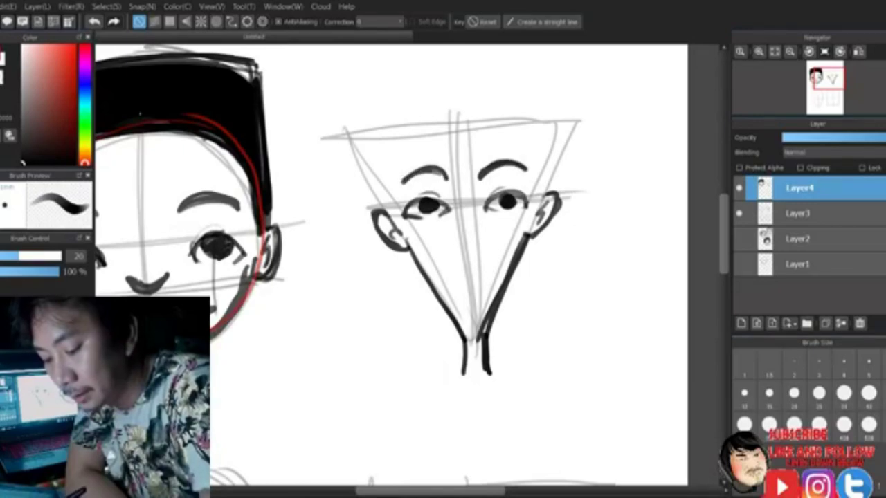
Draw the triangle head's nose on a lower guide line and a smiling mouth spanning vertical guides from the pupils, with a short chin mark
{"action": "left_click_drag", "start_coordinate": [398, 256], "coordinate": [545, 235]}
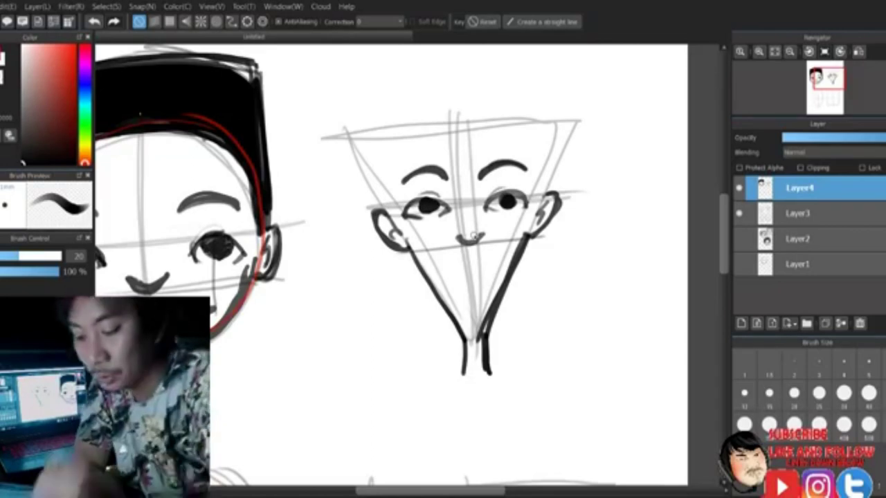
{"action": "left_click_drag", "start_coordinate": [434, 206], "coordinate": [443, 277]}
{"action": "left_click_drag", "start_coordinate": [508, 205], "coordinate": [501, 255]}
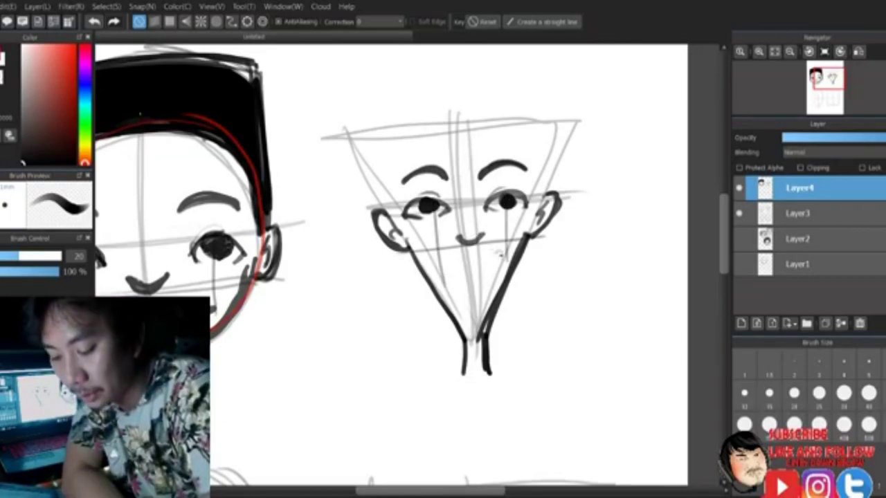
{"action": "mouse_move", "coordinate": [439, 265]}
{"action": "left_mouse_down"}
{"action": "mouse_move", "coordinate": [468, 270]}
{"action": "mouse_move", "coordinate": [457, 272]}
{"action": "mouse_move", "coordinate": [507, 258]}
{"action": "left_mouse_up"}
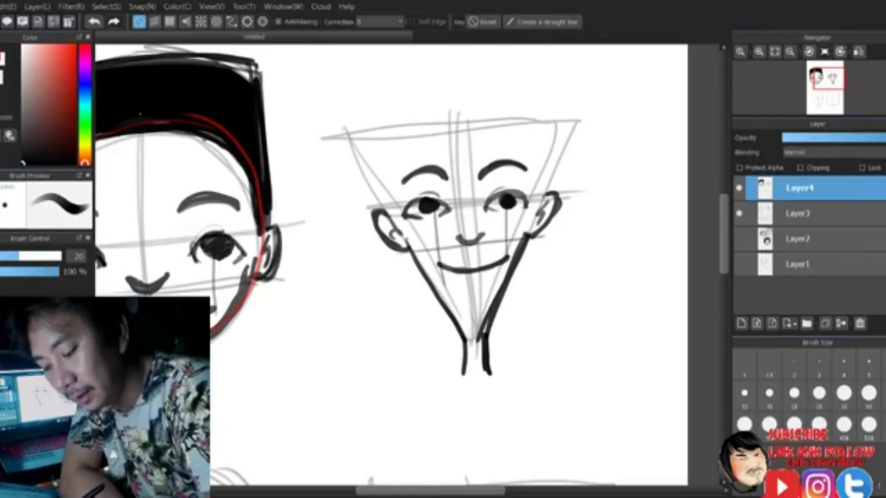
{"action": "left_click_drag", "start_coordinate": [464, 282], "coordinate": [486, 283]}
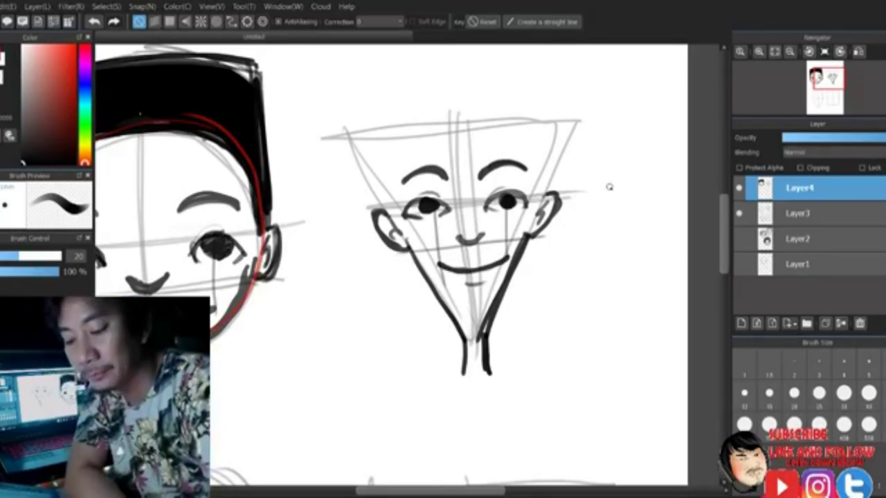
Draw the triangle head's side hairlines above the ears and a swept fringe across the forehead
{"action": "left_click_drag", "start_coordinate": [369, 164], "coordinate": [385, 211]}
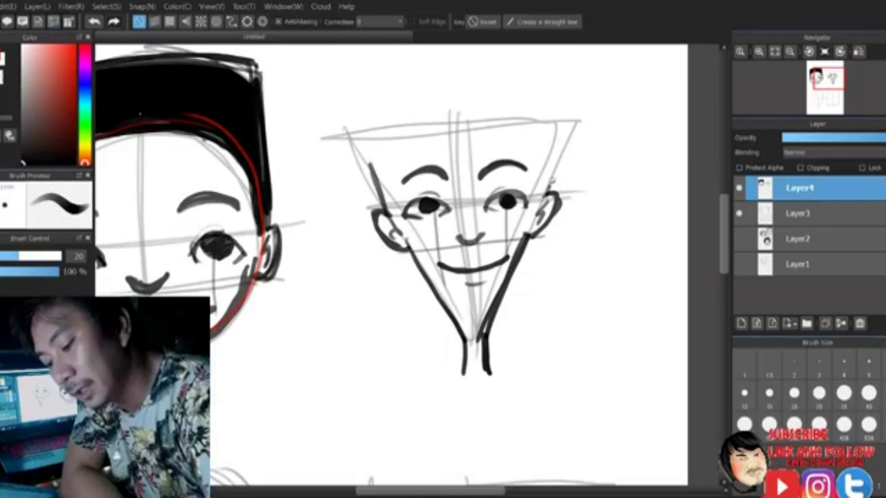
{"action": "left_click_drag", "start_coordinate": [547, 197], "coordinate": [556, 159]}
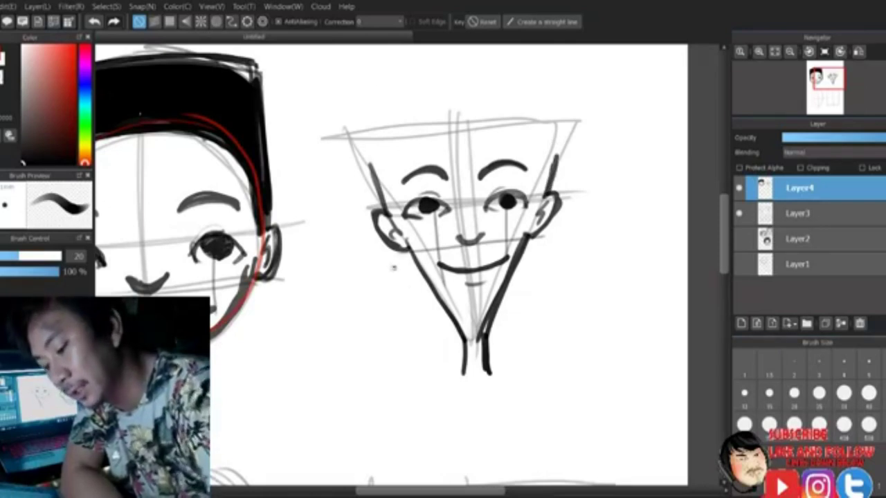
{"action": "left_click_drag", "start_coordinate": [492, 119], "coordinate": [401, 163]}
{"action": "left_click_drag", "start_coordinate": [463, 118], "coordinate": [400, 165]}
{"action": "left_click_drag", "start_coordinate": [446, 132], "coordinate": [379, 178]}
{"action": "left_click_drag", "start_coordinate": [510, 106], "coordinate": [468, 155]}
{"action": "left_click_drag", "start_coordinate": [523, 126], "coordinate": [469, 156]}
{"action": "left_click_drag", "start_coordinate": [541, 124], "coordinate": [496, 144]}
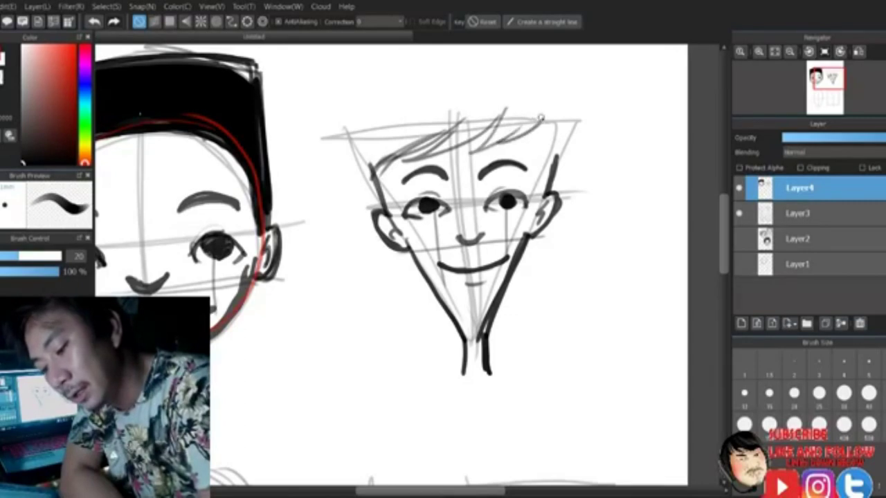
{"action": "left_click_drag", "start_coordinate": [545, 130], "coordinate": [557, 161]}
Outline the rounded outer shape of the triangle head's hair from the crown to above both ears, darkening one side
{"action": "mouse_move", "coordinate": [555, 85]}
{"action": "left_mouse_down"}
{"action": "mouse_move", "coordinate": [566, 142]}
{"action": "mouse_move", "coordinate": [556, 172]}
{"action": "mouse_move", "coordinate": [570, 122]}
{"action": "mouse_move", "coordinate": [556, 148]}
{"action": "mouse_move", "coordinate": [543, 123]}
{"action": "mouse_move", "coordinate": [559, 164]}
{"action": "mouse_move", "coordinate": [502, 55]}
{"action": "mouse_move", "coordinate": [363, 155]}
{"action": "left_mouse_up"}
{"action": "mouse_move", "coordinate": [401, 79]}
{"action": "left_mouse_down"}
{"action": "mouse_move", "coordinate": [373, 101]}
{"action": "mouse_move", "coordinate": [360, 180]}
{"action": "left_mouse_up"}
{"action": "left_click_drag", "start_coordinate": [366, 163], "coordinate": [383, 210]}
{"action": "mouse_move", "coordinate": [534, 64]}
{"action": "left_mouse_down"}
{"action": "mouse_move", "coordinate": [557, 97]}
{"action": "mouse_move", "coordinate": [470, 93]}
{"action": "mouse_move", "coordinate": [362, 155]}
{"action": "left_mouse_up"}
{"action": "mouse_move", "coordinate": [357, 186]}
{"action": "left_mouse_down"}
{"action": "mouse_move", "coordinate": [377, 111]}
{"action": "mouse_move", "coordinate": [384, 125]}
{"action": "left_mouse_up"}
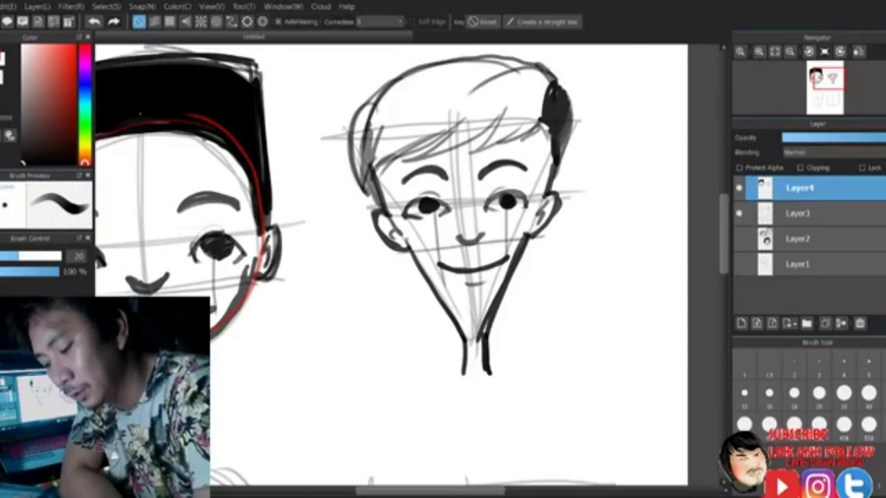
Fill the triangle head's hair with dense black diagonal strokes from the fringe to the crown and down the sideburns
{"action": "left_click_drag", "start_coordinate": [370, 166], "coordinate": [422, 114]}
{"action": "mouse_move", "coordinate": [397, 150]}
{"action": "left_mouse_down"}
{"action": "mouse_move", "coordinate": [463, 109]}
{"action": "mouse_move", "coordinate": [477, 112]}
{"action": "left_mouse_up"}
{"action": "left_click_drag", "start_coordinate": [443, 149], "coordinate": [512, 104]}
{"action": "mouse_move", "coordinate": [484, 145]}
{"action": "left_mouse_down"}
{"action": "mouse_move", "coordinate": [524, 105]}
{"action": "mouse_move", "coordinate": [550, 112]}
{"action": "left_mouse_up"}
{"action": "mouse_move", "coordinate": [516, 139]}
{"action": "left_mouse_down"}
{"action": "mouse_move", "coordinate": [551, 103]}
{"action": "mouse_move", "coordinate": [547, 82]}
{"action": "left_mouse_up"}
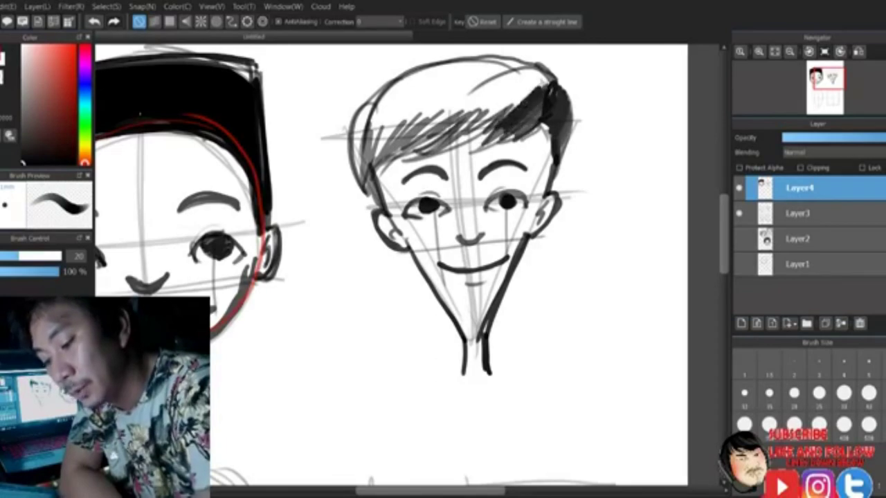
{"action": "left_click_drag", "start_coordinate": [476, 125], "coordinate": [532, 74]}
{"action": "left_click_drag", "start_coordinate": [435, 131], "coordinate": [498, 71]}
{"action": "left_click_drag", "start_coordinate": [408, 138], "coordinate": [484, 72]}
{"action": "mouse_move", "coordinate": [377, 148]}
{"action": "left_mouse_down"}
{"action": "mouse_move", "coordinate": [457, 75]}
{"action": "mouse_move", "coordinate": [396, 92]}
{"action": "left_mouse_up"}
{"action": "left_click_drag", "start_coordinate": [367, 121], "coordinate": [494, 69]}
{"action": "left_click_drag", "start_coordinate": [400, 97], "coordinate": [451, 72]}
{"action": "left_click_drag", "start_coordinate": [382, 95], "coordinate": [458, 63]}
{"action": "left_click_drag", "start_coordinate": [417, 84], "coordinate": [484, 58]}
{"action": "mouse_move", "coordinate": [459, 75]}
{"action": "left_mouse_down"}
{"action": "mouse_move", "coordinate": [541, 69]}
{"action": "mouse_move", "coordinate": [507, 66]}
{"action": "left_mouse_up"}
{"action": "left_click_drag", "start_coordinate": [475, 108], "coordinate": [534, 70]}
{"action": "left_click_drag", "start_coordinate": [476, 126], "coordinate": [509, 96]}
{"action": "mouse_move", "coordinate": [449, 148]}
{"action": "left_mouse_down"}
{"action": "mouse_move", "coordinate": [486, 122]}
{"action": "mouse_move", "coordinate": [473, 117]}
{"action": "left_mouse_up"}
{"action": "left_click_drag", "start_coordinate": [423, 154], "coordinate": [464, 125]}
{"action": "left_click_drag", "start_coordinate": [385, 162], "coordinate": [451, 114]}
{"action": "mouse_move", "coordinate": [370, 171]}
{"action": "left_mouse_down"}
{"action": "mouse_move", "coordinate": [422, 119]}
{"action": "mouse_move", "coordinate": [389, 143]}
{"action": "left_mouse_up"}
{"action": "mouse_move", "coordinate": [368, 109]}
{"action": "left_mouse_down"}
{"action": "mouse_move", "coordinate": [362, 183]}
{"action": "mouse_move", "coordinate": [371, 148]}
{"action": "left_mouse_up"}
{"action": "left_click_drag", "start_coordinate": [388, 122], "coordinate": [399, 101]}
{"action": "left_click_drag", "start_coordinate": [406, 152], "coordinate": [432, 133]}
{"action": "mouse_move", "coordinate": [455, 145]}
{"action": "left_mouse_down"}
{"action": "mouse_move", "coordinate": [476, 104]}
{"action": "mouse_move", "coordinate": [509, 112]}
{"action": "left_mouse_up"}
{"action": "left_click_drag", "start_coordinate": [483, 151], "coordinate": [537, 113]}
{"action": "left_click_drag", "start_coordinate": [516, 141], "coordinate": [564, 90]}
{"action": "left_click_drag", "start_coordinate": [509, 106], "coordinate": [553, 54]}
{"action": "left_click_drag", "start_coordinate": [497, 62], "coordinate": [515, 53]}
{"action": "left_click_drag", "start_coordinate": [508, 80], "coordinate": [524, 72]}
{"action": "left_click_drag", "start_coordinate": [441, 96], "coordinate": [462, 82]}
{"action": "left_click_drag", "start_coordinate": [398, 143], "coordinate": [418, 122]}
{"action": "left_click_drag", "start_coordinate": [378, 170], "coordinate": [409, 127]}
{"action": "mouse_move", "coordinate": [374, 155]}
{"action": "left_mouse_down"}
{"action": "mouse_move", "coordinate": [390, 197]}
{"action": "mouse_move", "coordinate": [380, 209]}
{"action": "left_mouse_up"}
{"action": "left_click_drag", "start_coordinate": [365, 172], "coordinate": [382, 205]}
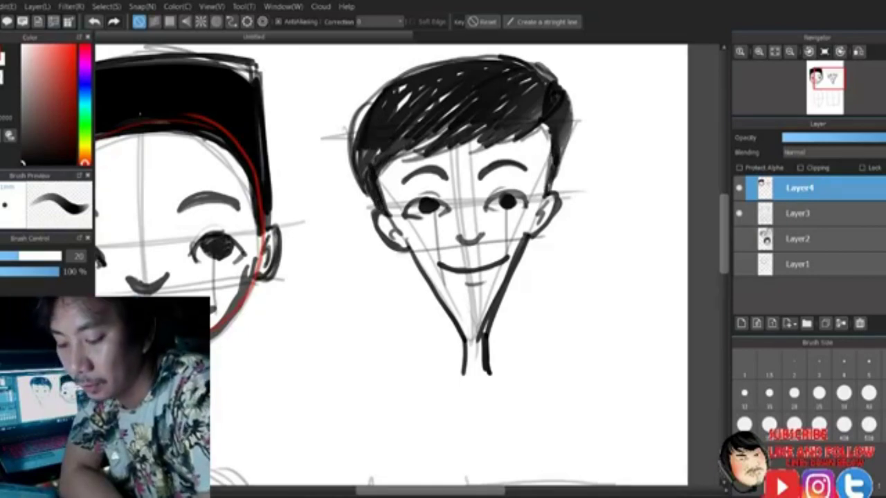
{"action": "left_click_drag", "start_coordinate": [422, 149], "coordinate": [470, 125]}
{"action": "left_click_drag", "start_coordinate": [397, 159], "coordinate": [470, 105]}
{"action": "mouse_move", "coordinate": [401, 134]}
{"action": "left_mouse_down"}
{"action": "mouse_move", "coordinate": [469, 83]}
{"action": "mouse_move", "coordinate": [422, 86]}
{"action": "left_mouse_up"}
{"action": "mouse_move", "coordinate": [360, 175]}
{"action": "left_mouse_down"}
{"action": "mouse_move", "coordinate": [380, 137]}
{"action": "mouse_move", "coordinate": [407, 122]}
{"action": "left_mouse_up"}
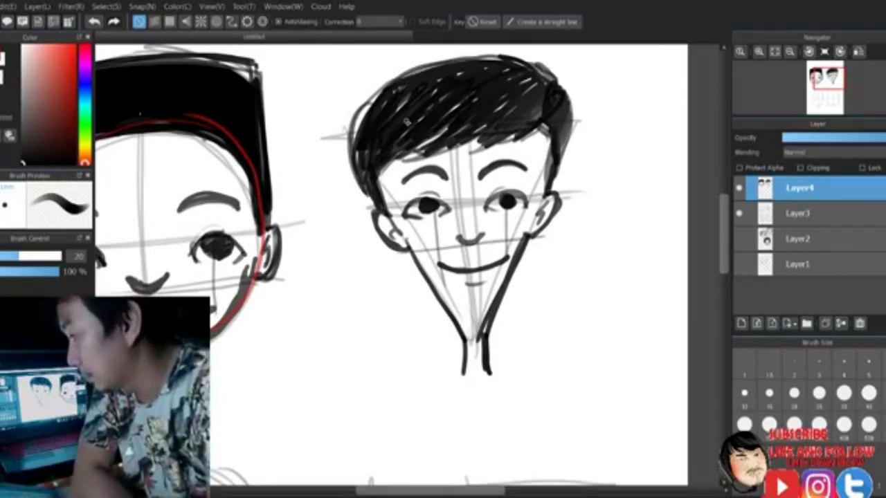
{"action": "left_click_drag", "start_coordinate": [416, 155], "coordinate": [465, 118]}
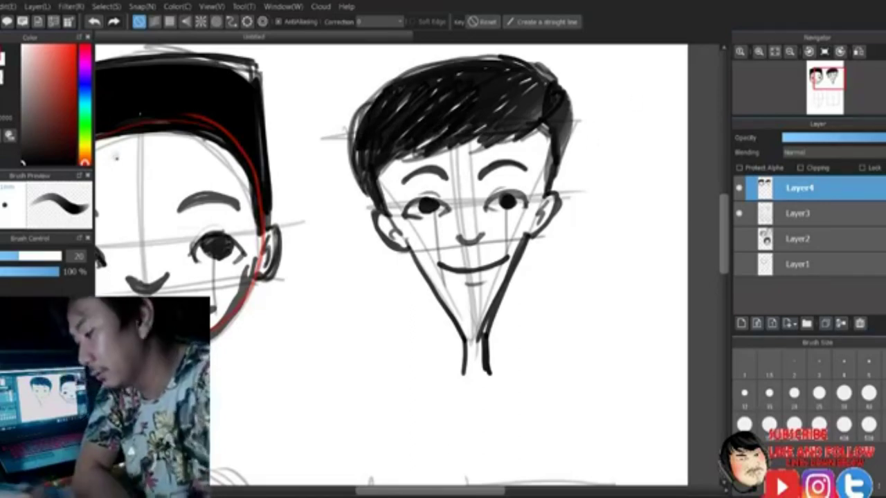
Trace the triangle head's underlying triangle in bright red over the drawing
{"action": "left_click", "coordinate": [56, 52]}
{"action": "left_click", "coordinate": [72, 46]}
{"action": "mouse_move", "coordinate": [367, 156]}
{"action": "left_mouse_down"}
{"action": "mouse_move", "coordinate": [470, 349]}
{"action": "mouse_move", "coordinate": [574, 125]}
{"action": "mouse_move", "coordinate": [346, 135]}
{"action": "mouse_move", "coordinate": [468, 346]}
{"action": "mouse_move", "coordinate": [572, 144]}
{"action": "mouse_move", "coordinate": [350, 133]}
{"action": "left_mouse_up"}
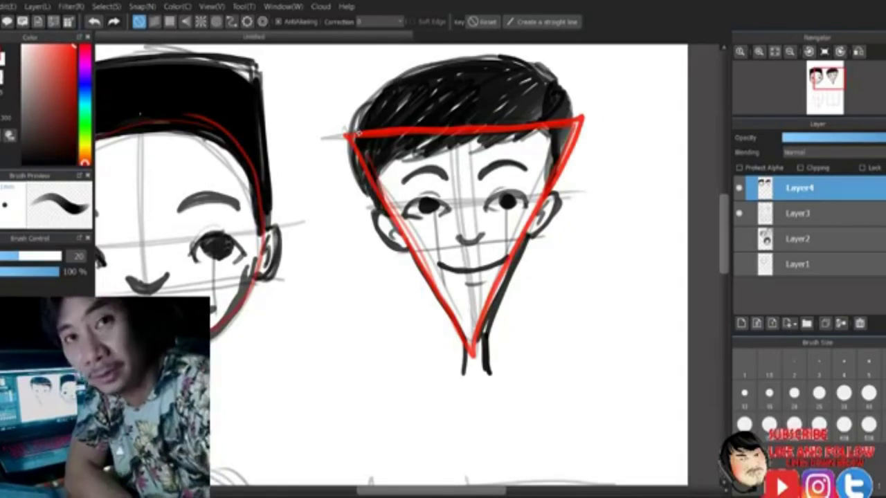
Draw the oval head's ears below the horizontal guide, its rounded jaw and a short neck in black
{"action": "scroll", "coordinate": [703, 262], "scroll_direction": "down", "scroll_amount": 5}
{"action": "left_click_drag", "start_coordinate": [461, 492], "coordinate": [417, 493]}
{"action": "left_click_drag", "start_coordinate": [50, 144], "coordinate": [3, 202]}
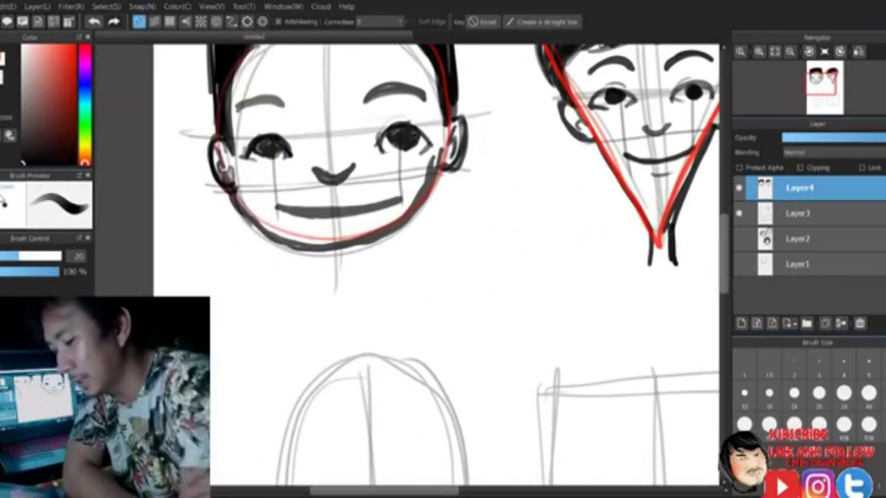
{"action": "scroll", "coordinate": [649, 234], "scroll_direction": "down", "scroll_amount": 10}
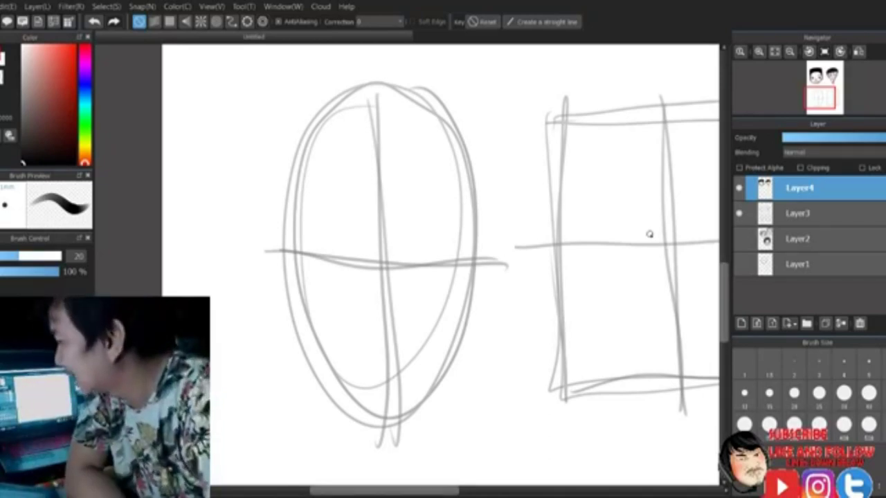
{"action": "left_click_drag", "start_coordinate": [279, 254], "coordinate": [285, 301]}
{"action": "left_click_drag", "start_coordinate": [476, 259], "coordinate": [472, 303]}
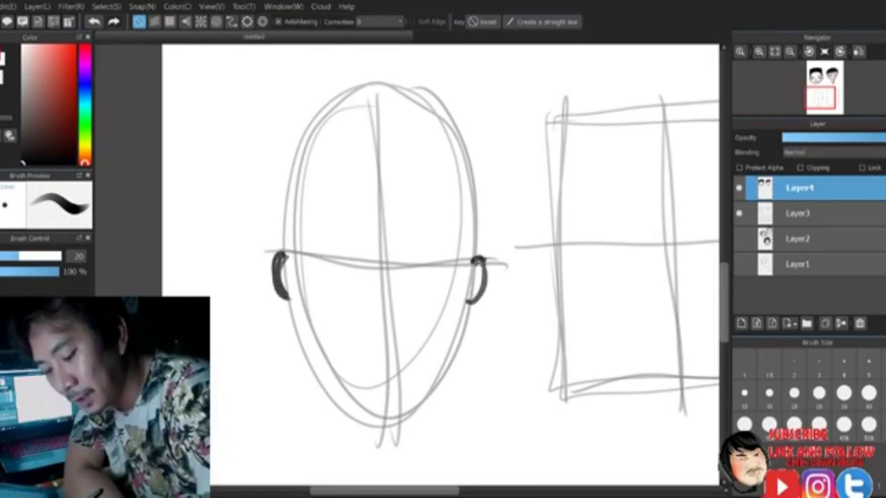
{"action": "mouse_move", "coordinate": [280, 253]}
{"action": "left_mouse_down"}
{"action": "mouse_move", "coordinate": [304, 359]}
{"action": "mouse_move", "coordinate": [398, 423]}
{"action": "left_mouse_up"}
{"action": "mouse_move", "coordinate": [471, 290]}
{"action": "left_mouse_down"}
{"action": "mouse_move", "coordinate": [460, 346]}
{"action": "mouse_move", "coordinate": [385, 425]}
{"action": "mouse_move", "coordinate": [469, 296]}
{"action": "left_mouse_up"}
{"action": "left_click_drag", "start_coordinate": [337, 410], "coordinate": [349, 446]}
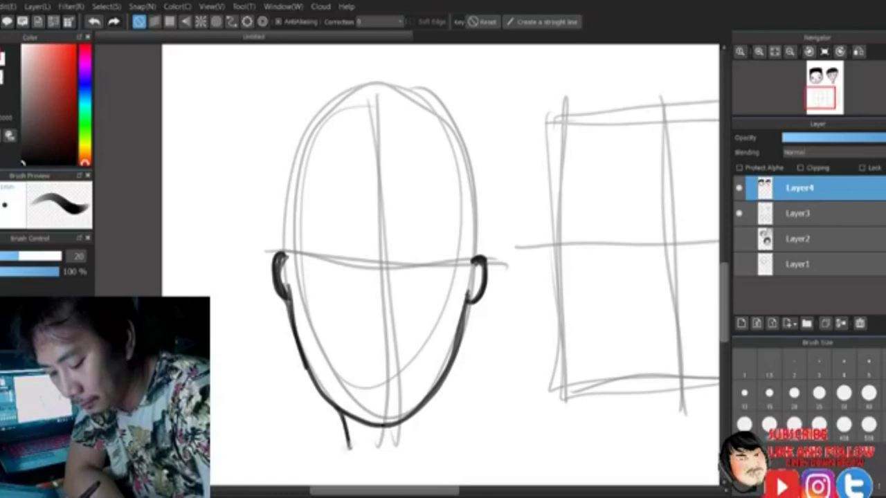
{"action": "left_click_drag", "start_coordinate": [414, 414], "coordinate": [411, 452]}
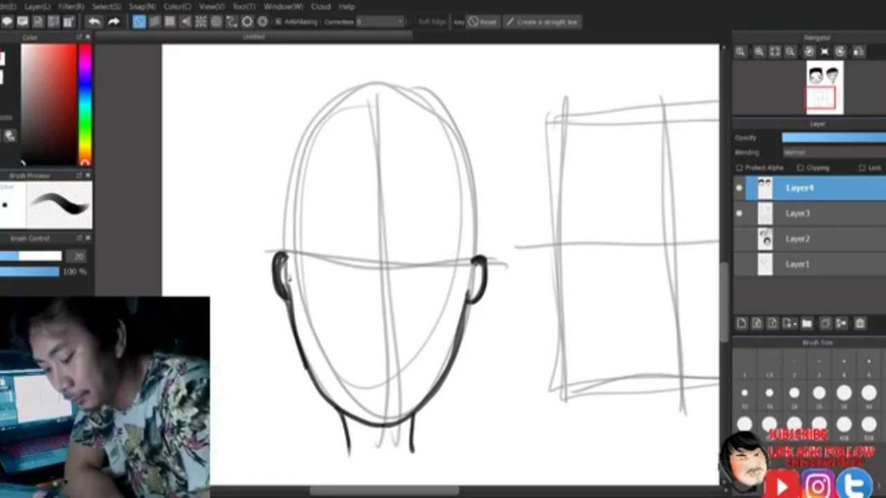
Draw the oval head's eyes on the horizontal guide and a small nose on a new guide line below
{"action": "left_click_drag", "start_coordinate": [411, 273], "coordinate": [457, 268]}
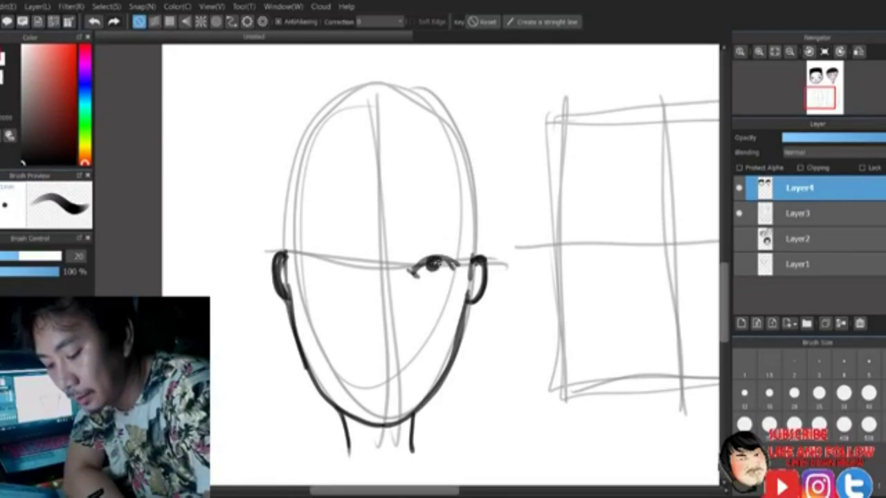
{"action": "mouse_move", "coordinate": [309, 270]}
{"action": "left_mouse_down"}
{"action": "mouse_move", "coordinate": [356, 270]}
{"action": "mouse_move", "coordinate": [309, 267]}
{"action": "left_mouse_up"}
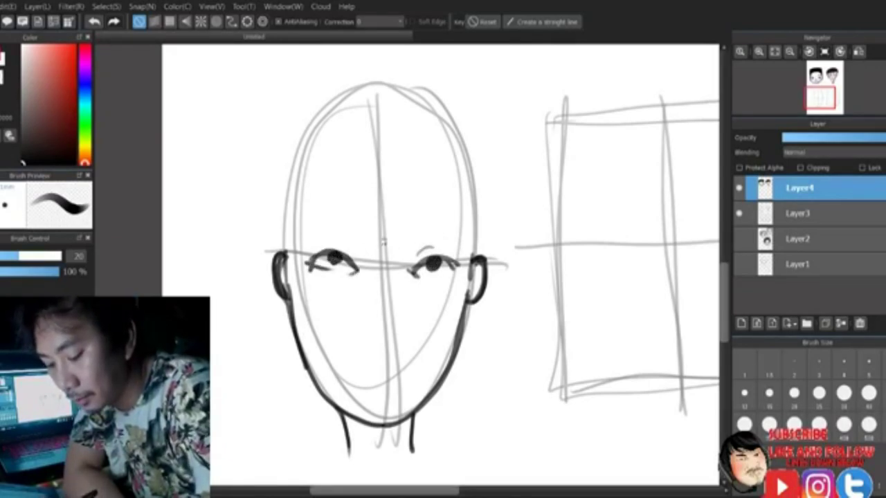
{"action": "left_click_drag", "start_coordinate": [262, 305], "coordinate": [494, 299]}
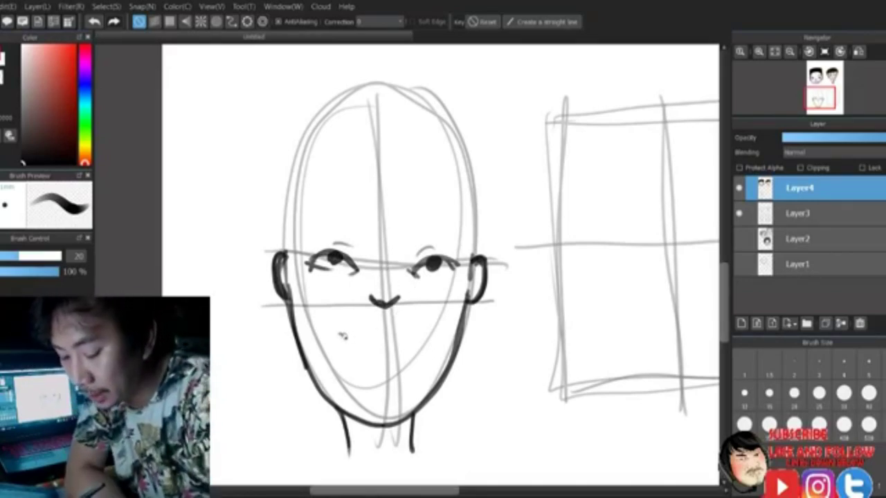
Draw a wide open mouth between vertical guides from the oval head's pupils, with upper teeth, dark shading and a chin mark
{"action": "left_click_drag", "start_coordinate": [339, 334], "coordinate": [395, 337]}
{"action": "left_click_drag", "start_coordinate": [335, 261], "coordinate": [341, 378]}
{"action": "left_click_drag", "start_coordinate": [427, 273], "coordinate": [440, 351]}
{"action": "mouse_move", "coordinate": [346, 339]}
{"action": "left_mouse_down"}
{"action": "mouse_move", "coordinate": [430, 333]}
{"action": "mouse_move", "coordinate": [354, 376]}
{"action": "mouse_move", "coordinate": [424, 374]}
{"action": "mouse_move", "coordinate": [436, 333]}
{"action": "left_mouse_up"}
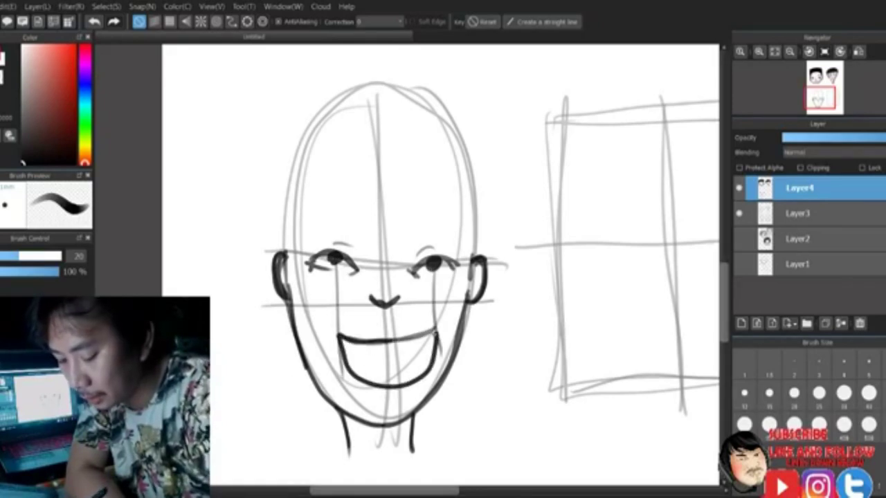
{"action": "mouse_move", "coordinate": [340, 339]}
{"action": "left_mouse_down"}
{"action": "mouse_move", "coordinate": [435, 331]}
{"action": "mouse_move", "coordinate": [339, 337]}
{"action": "left_mouse_up"}
{"action": "mouse_move", "coordinate": [357, 368]}
{"action": "left_mouse_down"}
{"action": "mouse_move", "coordinate": [405, 373]}
{"action": "mouse_move", "coordinate": [425, 368]}
{"action": "mouse_move", "coordinate": [434, 350]}
{"action": "left_mouse_up"}
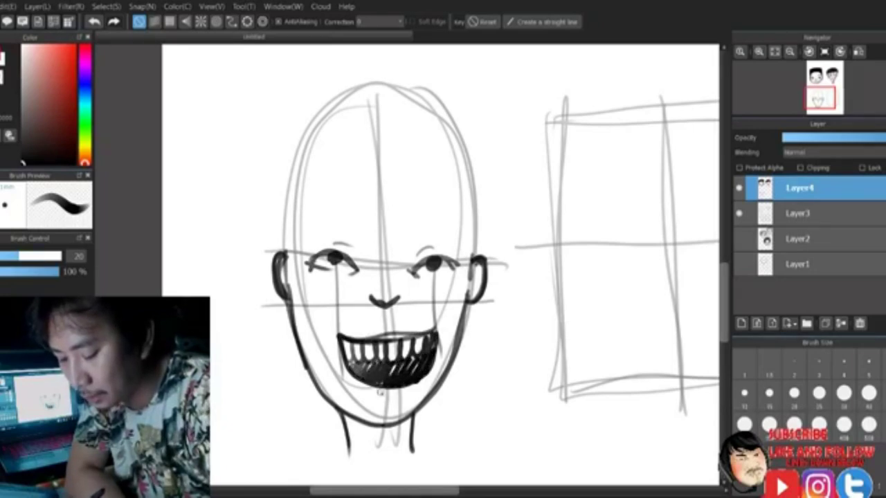
{"action": "left_click_drag", "start_coordinate": [379, 393], "coordinate": [403, 395]}
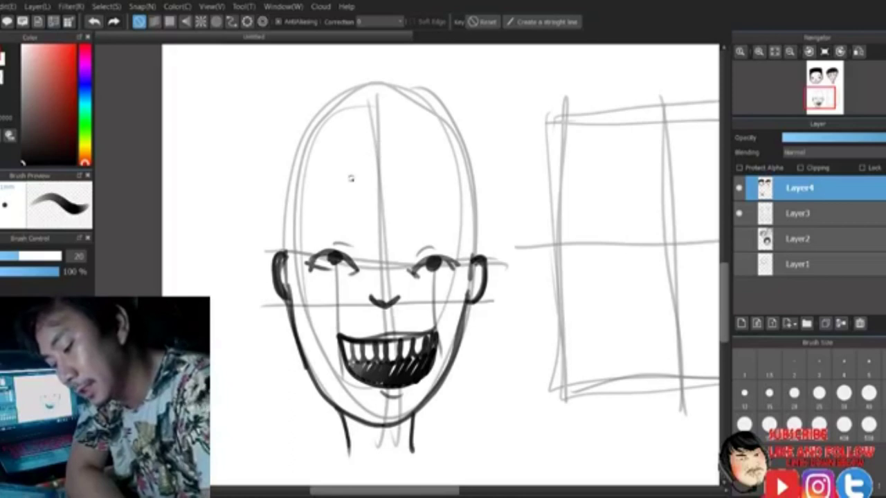
Outline the oval head's hair with a jagged fringe, side hairlines and a spiky crown running down to the ears
{"action": "mouse_move", "coordinate": [324, 194]}
{"action": "left_mouse_down"}
{"action": "mouse_move", "coordinate": [361, 179]}
{"action": "mouse_move", "coordinate": [396, 199]}
{"action": "mouse_move", "coordinate": [432, 188]}
{"action": "mouse_move", "coordinate": [451, 195]}
{"action": "left_mouse_up"}
{"action": "mouse_move", "coordinate": [342, 178]}
{"action": "left_mouse_down"}
{"action": "mouse_move", "coordinate": [315, 191]}
{"action": "mouse_move", "coordinate": [281, 247]}
{"action": "left_mouse_up"}
{"action": "left_click_drag", "start_coordinate": [303, 209], "coordinate": [281, 262]}
{"action": "left_click_drag", "start_coordinate": [296, 227], "coordinate": [283, 274]}
{"action": "left_click_drag", "start_coordinate": [451, 187], "coordinate": [473, 268]}
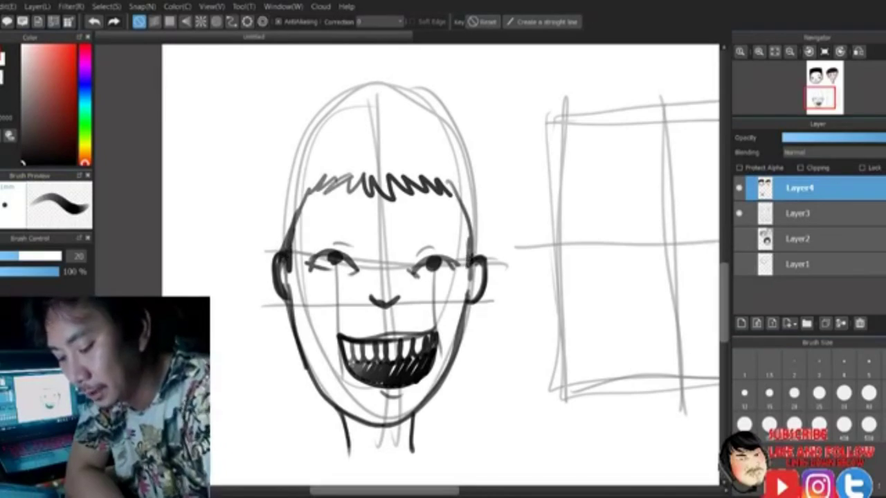
{"action": "mouse_move", "coordinate": [359, 105]}
{"action": "left_mouse_down"}
{"action": "mouse_move", "coordinate": [309, 123]}
{"action": "mouse_move", "coordinate": [290, 140]}
{"action": "mouse_move", "coordinate": [276, 231]}
{"action": "mouse_move", "coordinate": [402, 101]}
{"action": "mouse_move", "coordinate": [449, 123]}
{"action": "mouse_move", "coordinate": [473, 166]}
{"action": "left_mouse_up"}
{"action": "mouse_move", "coordinate": [463, 161]}
{"action": "left_mouse_down"}
{"action": "mouse_move", "coordinate": [485, 234]}
{"action": "mouse_move", "coordinate": [485, 268]}
{"action": "left_mouse_up"}
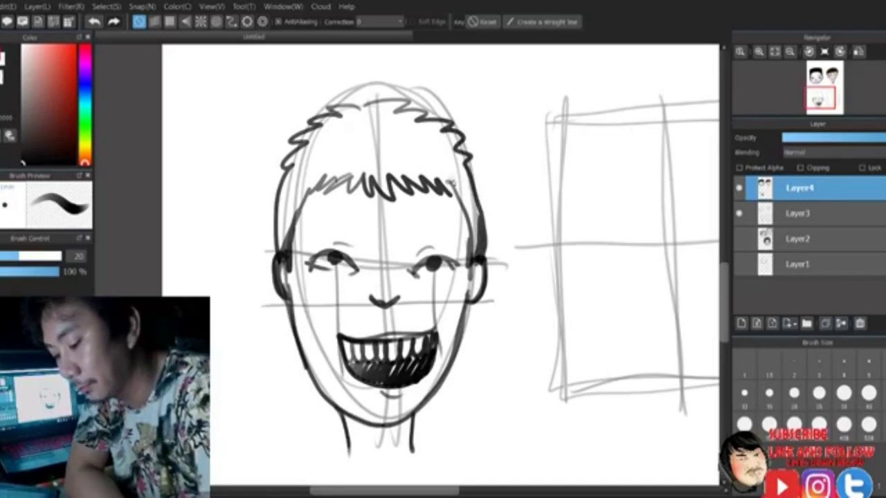
Fill the oval head's spiky hair and sideburns with thick black strokes
{"action": "mouse_move", "coordinate": [291, 173]}
{"action": "left_mouse_down"}
{"action": "mouse_move", "coordinate": [274, 253]}
{"action": "mouse_move", "coordinate": [279, 238]}
{"action": "left_mouse_up"}
{"action": "left_click_drag", "start_coordinate": [321, 141], "coordinate": [289, 207]}
{"action": "mouse_move", "coordinate": [330, 118]}
{"action": "left_mouse_down"}
{"action": "mouse_move", "coordinate": [294, 170]}
{"action": "mouse_move", "coordinate": [317, 181]}
{"action": "left_mouse_up"}
{"action": "mouse_move", "coordinate": [346, 105]}
{"action": "left_mouse_down"}
{"action": "mouse_move", "coordinate": [331, 182]}
{"action": "mouse_move", "coordinate": [345, 181]}
{"action": "left_mouse_up"}
{"action": "mouse_move", "coordinate": [379, 98]}
{"action": "left_mouse_down"}
{"action": "mouse_move", "coordinate": [360, 183]}
{"action": "mouse_move", "coordinate": [374, 186]}
{"action": "left_mouse_up"}
{"action": "mouse_move", "coordinate": [406, 106]}
{"action": "left_mouse_down"}
{"action": "mouse_move", "coordinate": [387, 188]}
{"action": "mouse_move", "coordinate": [397, 191]}
{"action": "left_mouse_up"}
{"action": "mouse_move", "coordinate": [424, 120]}
{"action": "left_mouse_down"}
{"action": "mouse_move", "coordinate": [410, 192]}
{"action": "mouse_move", "coordinate": [418, 182]}
{"action": "left_mouse_up"}
{"action": "mouse_move", "coordinate": [448, 124]}
{"action": "left_mouse_down"}
{"action": "mouse_move", "coordinate": [432, 182]}
{"action": "mouse_move", "coordinate": [442, 188]}
{"action": "left_mouse_up"}
{"action": "left_click_drag", "start_coordinate": [469, 153], "coordinate": [452, 204]}
{"action": "left_click_drag", "start_coordinate": [474, 173], "coordinate": [466, 223]}
{"action": "mouse_move", "coordinate": [483, 205]}
{"action": "left_mouse_down"}
{"action": "mouse_move", "coordinate": [474, 255]}
{"action": "mouse_move", "coordinate": [478, 213]}
{"action": "left_mouse_up"}
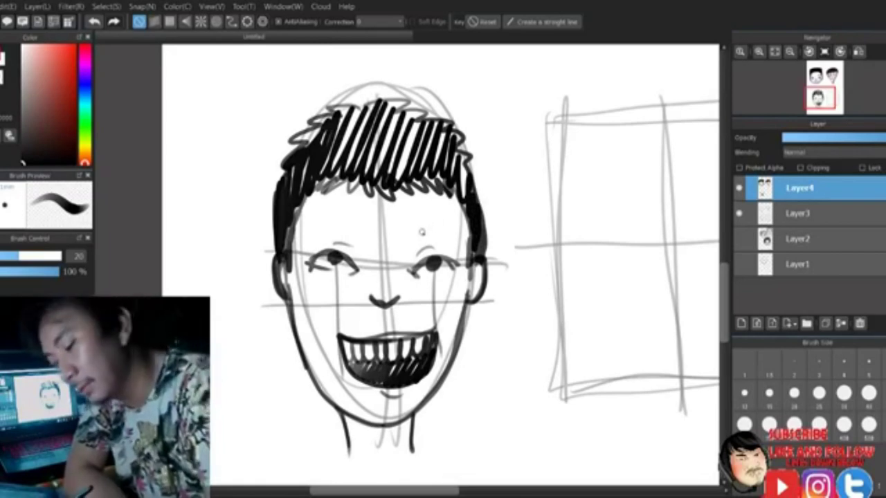
Add thick black arched eyebrows to the oval head and trace its oval shape in red
{"action": "mouse_move", "coordinate": [418, 229]}
{"action": "left_mouse_down"}
{"action": "mouse_move", "coordinate": [448, 228]}
{"action": "mouse_move", "coordinate": [409, 233]}
{"action": "mouse_move", "coordinate": [448, 228]}
{"action": "left_mouse_up"}
{"action": "mouse_move", "coordinate": [355, 234]}
{"action": "left_mouse_down"}
{"action": "mouse_move", "coordinate": [315, 235]}
{"action": "mouse_move", "coordinate": [354, 228]}
{"action": "left_mouse_up"}
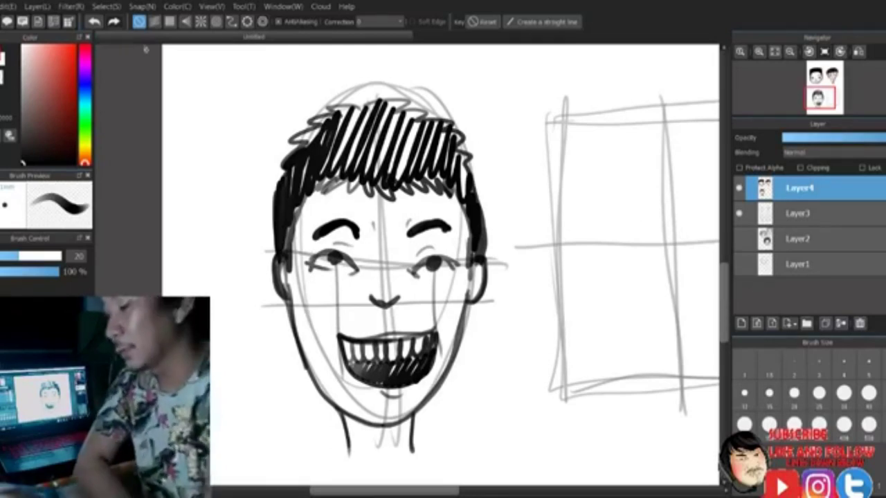
{"action": "mouse_move", "coordinate": [377, 113]}
{"action": "left_mouse_down"}
{"action": "mouse_move", "coordinate": [282, 256]}
{"action": "mouse_move", "coordinate": [468, 250]}
{"action": "mouse_move", "coordinate": [287, 229]}
{"action": "mouse_move", "coordinate": [469, 270]}
{"action": "mouse_move", "coordinate": [297, 153]}
{"action": "left_mouse_up"}
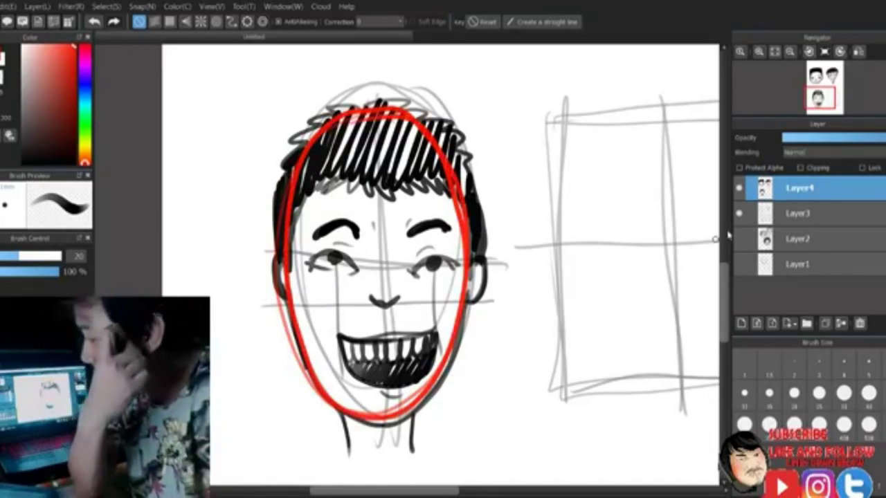
{"action": "mouse_move", "coordinate": [408, 489]}
{"action": "left_mouse_down"}
{"action": "mouse_move", "coordinate": [464, 489]}
{"action": "mouse_move", "coordinate": [452, 489]}
{"action": "left_mouse_up"}
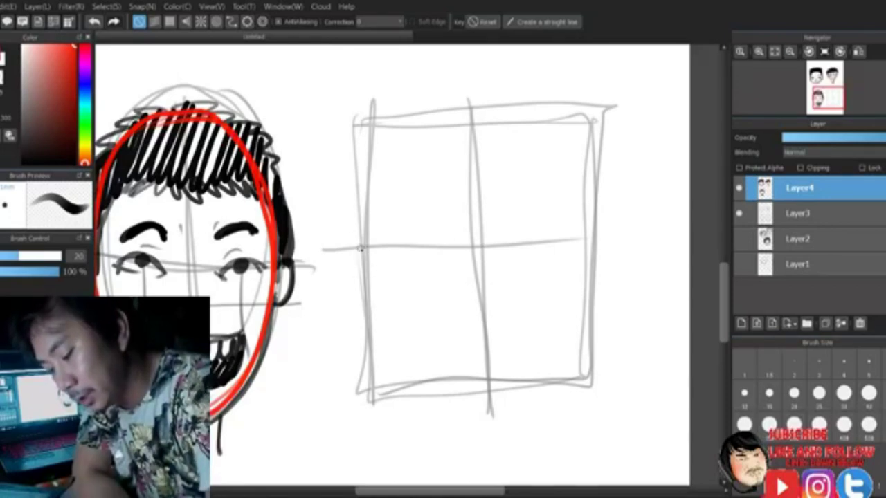
{"action": "left_click_drag", "start_coordinate": [360, 246], "coordinate": [365, 295]}
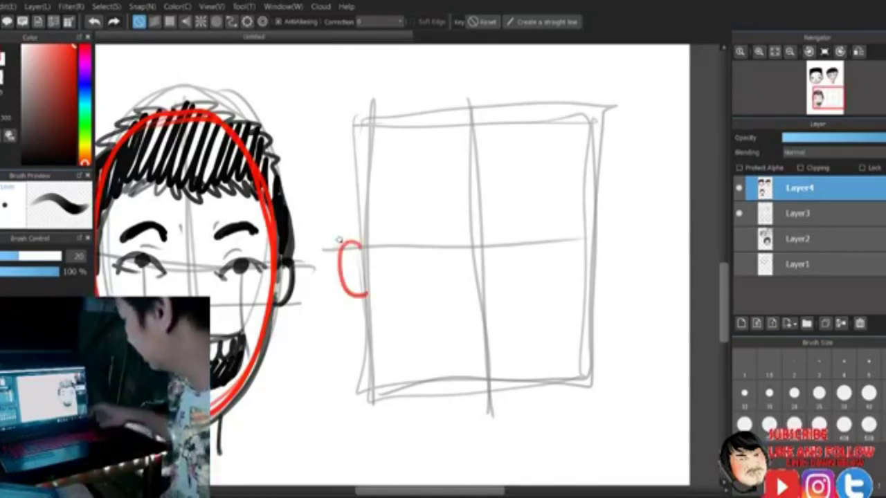
{"action": "key", "text": "ctrl+z"}
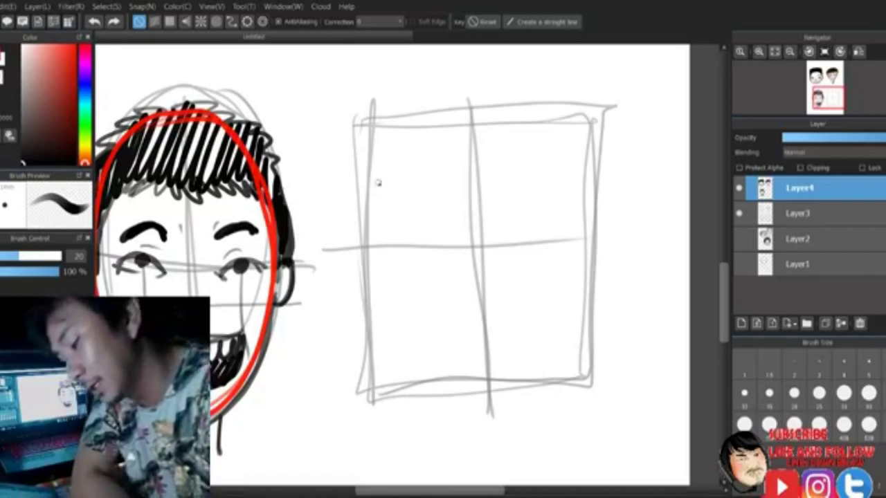
Draw the square head's ears at the horizontal guide, the jaw with rounded corners along the square, and two neck lines
{"action": "mouse_move", "coordinate": [365, 246]}
{"action": "left_mouse_down"}
{"action": "mouse_move", "coordinate": [350, 274]}
{"action": "mouse_move", "coordinate": [367, 296]}
{"action": "left_mouse_up"}
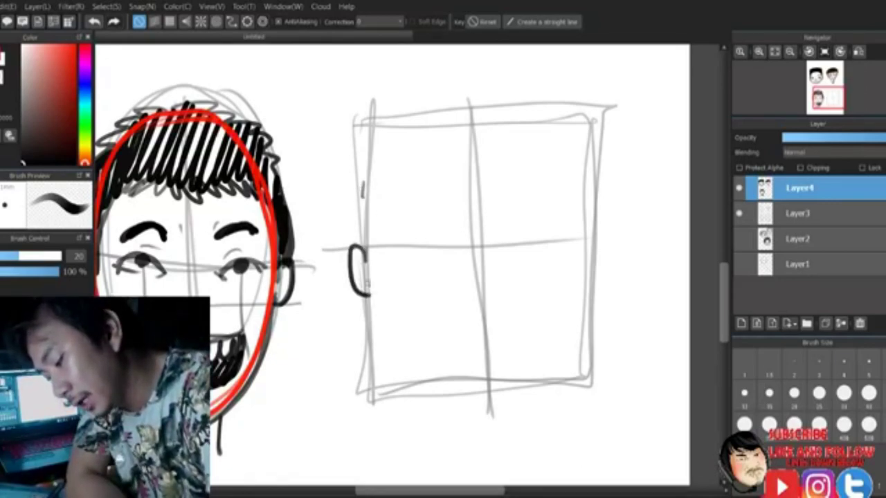
{"action": "left_click_drag", "start_coordinate": [593, 241], "coordinate": [595, 291]}
{"action": "mouse_move", "coordinate": [367, 277]}
{"action": "left_mouse_down"}
{"action": "mouse_move", "coordinate": [367, 325]}
{"action": "mouse_move", "coordinate": [489, 395]}
{"action": "left_mouse_up"}
{"action": "left_click_drag", "start_coordinate": [592, 276], "coordinate": [475, 447]}
{"action": "left_click_drag", "start_coordinate": [505, 400], "coordinate": [505, 443]}
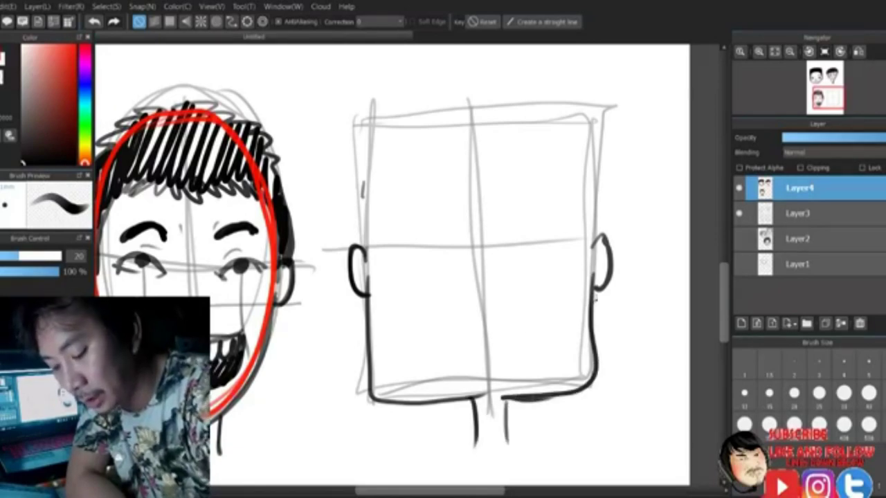
{"action": "mouse_move", "coordinate": [367, 280]}
{"action": "left_mouse_down"}
{"action": "mouse_move", "coordinate": [377, 403]}
{"action": "mouse_move", "coordinate": [451, 406]}
{"action": "left_mouse_up"}
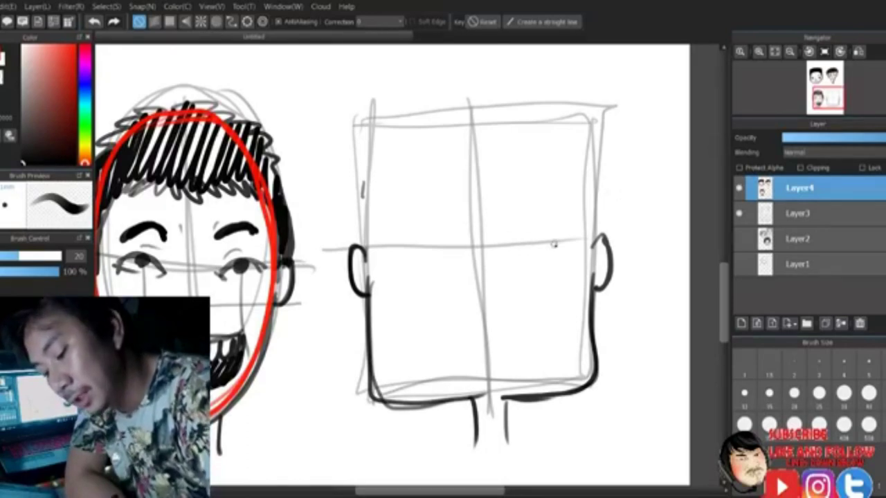
Draw eyes with large black pupils under the square head's horizontal guide, add a lower guide line and a small curved nose on it
{"action": "mouse_move", "coordinate": [515, 266]}
{"action": "left_mouse_down"}
{"action": "mouse_move", "coordinate": [571, 262]}
{"action": "mouse_move", "coordinate": [516, 269]}
{"action": "mouse_move", "coordinate": [570, 257]}
{"action": "mouse_move", "coordinate": [551, 264]}
{"action": "mouse_move", "coordinate": [544, 252]}
{"action": "mouse_move", "coordinate": [554, 264]}
{"action": "left_mouse_up"}
{"action": "mouse_move", "coordinate": [391, 268]}
{"action": "left_mouse_down"}
{"action": "mouse_move", "coordinate": [449, 276]}
{"action": "mouse_move", "coordinate": [391, 280]}
{"action": "mouse_move", "coordinate": [453, 273]}
{"action": "mouse_move", "coordinate": [424, 275]}
{"action": "mouse_move", "coordinate": [415, 263]}
{"action": "mouse_move", "coordinate": [429, 262]}
{"action": "mouse_move", "coordinate": [415, 255]}
{"action": "mouse_move", "coordinate": [425, 266]}
{"action": "mouse_move", "coordinate": [440, 251]}
{"action": "left_mouse_up"}
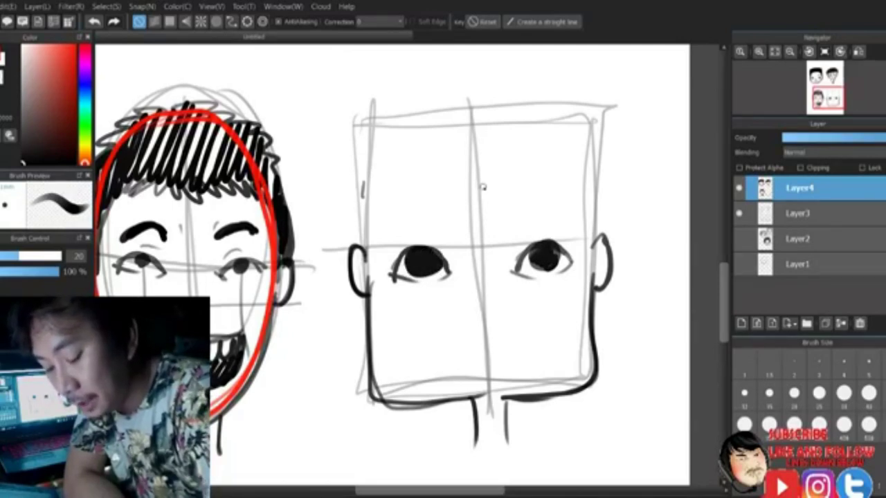
{"action": "left_click_drag", "start_coordinate": [368, 294], "coordinate": [599, 294]}
{"action": "mouse_move", "coordinate": [456, 288]}
{"action": "left_mouse_down"}
{"action": "mouse_move", "coordinate": [481, 297]}
{"action": "mouse_move", "coordinate": [499, 290]}
{"action": "left_mouse_up"}
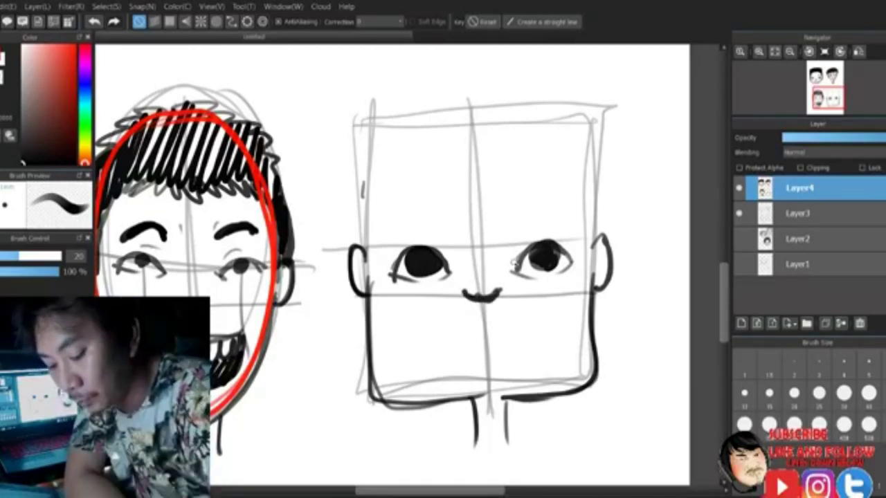
Draw full, slightly open lips between vertical guides from the square head's pupils, with upper teeth and a dark mouth interior
{"action": "left_click_drag", "start_coordinate": [424, 276], "coordinate": [429, 339]}
{"action": "left_click_drag", "start_coordinate": [544, 281], "coordinate": [550, 336]}
{"action": "mouse_move", "coordinate": [443, 339]}
{"action": "left_mouse_down"}
{"action": "mouse_move", "coordinate": [476, 327]}
{"action": "mouse_move", "coordinate": [492, 338]}
{"action": "mouse_move", "coordinate": [530, 335]}
{"action": "left_mouse_up"}
{"action": "mouse_move", "coordinate": [434, 339]}
{"action": "left_mouse_down"}
{"action": "mouse_move", "coordinate": [477, 359]}
{"action": "mouse_move", "coordinate": [539, 344]}
{"action": "left_mouse_up"}
{"action": "mouse_move", "coordinate": [434, 338]}
{"action": "left_mouse_down"}
{"action": "mouse_move", "coordinate": [498, 377]}
{"action": "mouse_move", "coordinate": [550, 331]}
{"action": "left_mouse_up"}
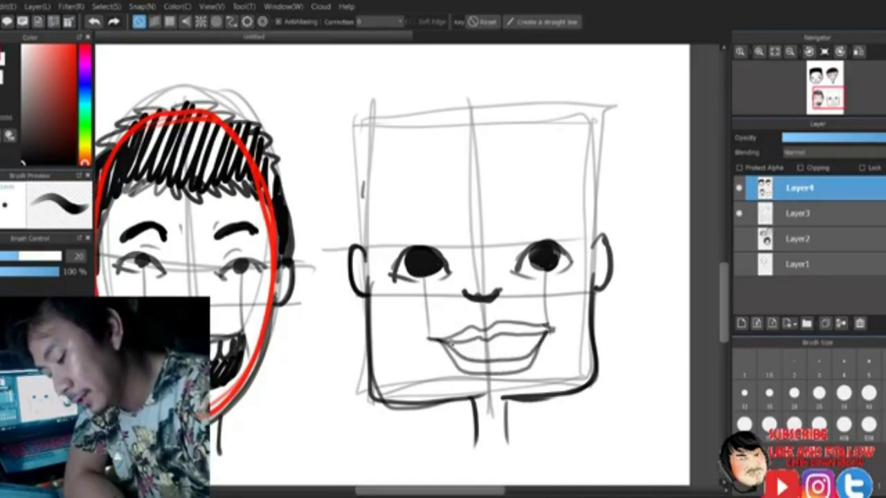
{"action": "mouse_move", "coordinate": [488, 342]}
{"action": "left_mouse_down"}
{"action": "mouse_move", "coordinate": [545, 335]}
{"action": "mouse_move", "coordinate": [501, 361]}
{"action": "left_mouse_up"}
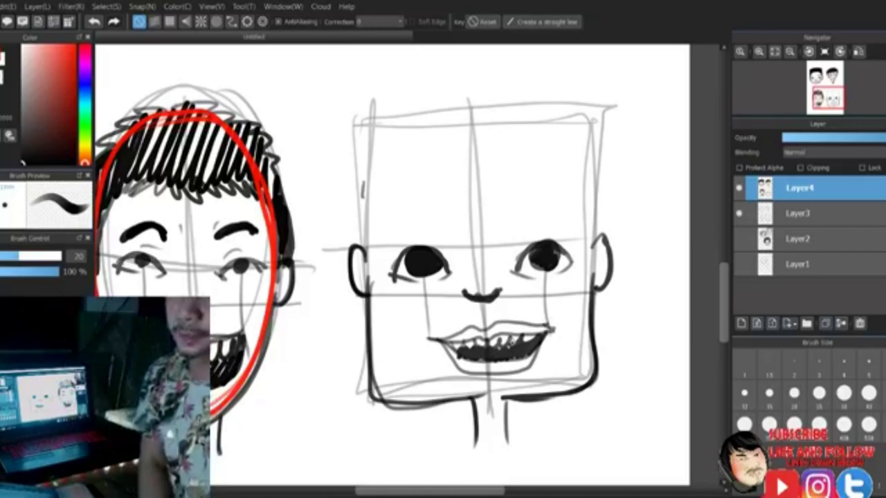
Draw thick black arched eyebrows above the square head's eyes
{"action": "mouse_move", "coordinate": [503, 214]}
{"action": "left_mouse_down"}
{"action": "mouse_move", "coordinate": [531, 202]}
{"action": "mouse_move", "coordinate": [559, 209]}
{"action": "left_mouse_up"}
{"action": "mouse_move", "coordinate": [439, 216]}
{"action": "left_mouse_down"}
{"action": "mouse_move", "coordinate": [396, 224]}
{"action": "mouse_move", "coordinate": [448, 220]}
{"action": "mouse_move", "coordinate": [412, 215]}
{"action": "left_mouse_up"}
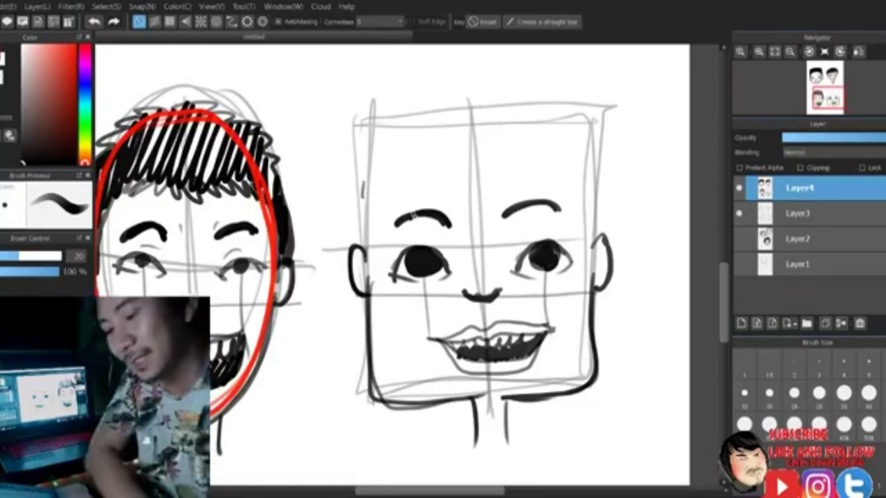
{"action": "mouse_move", "coordinate": [505, 216]}
{"action": "left_mouse_down"}
{"action": "mouse_move", "coordinate": [560, 208]}
{"action": "mouse_move", "coordinate": [509, 215]}
{"action": "mouse_move", "coordinate": [519, 211]}
{"action": "left_mouse_up"}
Draw the square head's side hairlines down to the ears and a rounded bald crown connecting them
{"action": "left_click_drag", "start_coordinate": [597, 211], "coordinate": [594, 266]}
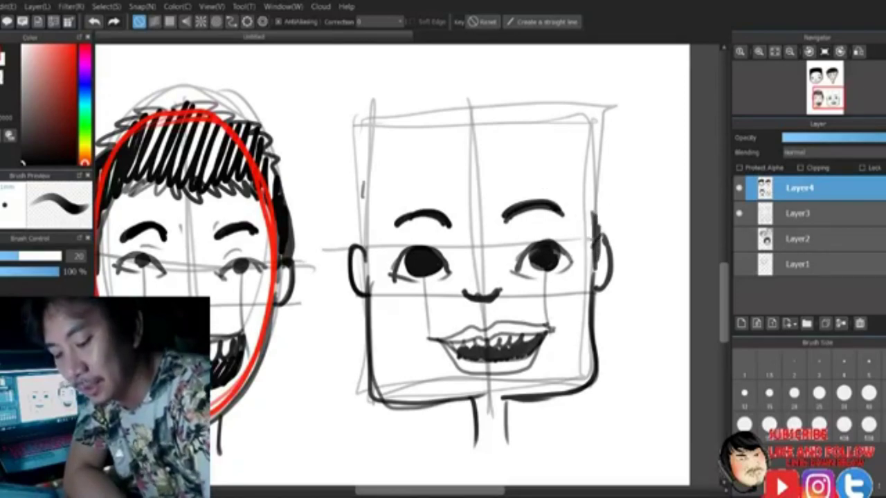
{"action": "mouse_move", "coordinate": [361, 179]}
{"action": "left_mouse_down"}
{"action": "mouse_move", "coordinate": [361, 263]}
{"action": "mouse_move", "coordinate": [359, 256]}
{"action": "left_mouse_up"}
{"action": "mouse_move", "coordinate": [600, 172]}
{"action": "left_mouse_down"}
{"action": "mouse_move", "coordinate": [596, 259]}
{"action": "mouse_move", "coordinate": [593, 235]}
{"action": "left_mouse_up"}
{"action": "mouse_move", "coordinate": [368, 181]}
{"action": "left_mouse_down"}
{"action": "mouse_move", "coordinate": [463, 88]}
{"action": "mouse_move", "coordinate": [598, 187]}
{"action": "mouse_move", "coordinate": [596, 206]}
{"action": "left_mouse_up"}
Fill the square head's side hair above both ears with thick black vertical strokes
{"action": "left_click_drag", "start_coordinate": [576, 152], "coordinate": [597, 177]}
{"action": "mouse_move", "coordinate": [366, 142]}
{"action": "left_mouse_down"}
{"action": "mouse_move", "coordinate": [367, 218]}
{"action": "mouse_move", "coordinate": [358, 202]}
{"action": "left_mouse_up"}
{"action": "left_click_drag", "start_coordinate": [373, 166], "coordinate": [370, 256]}
{"action": "left_click_drag", "start_coordinate": [374, 142], "coordinate": [371, 258]}
{"action": "left_click_drag", "start_coordinate": [589, 134], "coordinate": [594, 198]}
{"action": "left_click_drag", "start_coordinate": [595, 155], "coordinate": [596, 224]}
{"action": "left_click_drag", "start_coordinate": [599, 137], "coordinate": [600, 231]}
{"action": "mouse_move", "coordinate": [600, 147]}
{"action": "left_mouse_down"}
{"action": "mouse_move", "coordinate": [602, 237]}
{"action": "mouse_move", "coordinate": [592, 221]}
{"action": "mouse_move", "coordinate": [589, 247]}
{"action": "left_mouse_up"}
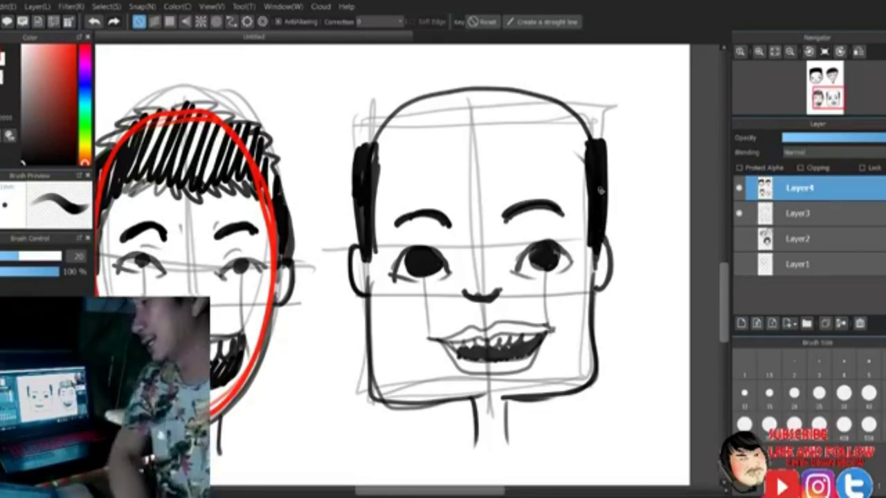
{"action": "left_click_drag", "start_coordinate": [589, 143], "coordinate": [593, 258]}
{"action": "left_click_drag", "start_coordinate": [377, 151], "coordinate": [375, 243]}
{"action": "mouse_move", "coordinate": [373, 166]}
{"action": "left_mouse_down"}
{"action": "mouse_move", "coordinate": [374, 248]}
{"action": "mouse_move", "coordinate": [365, 256]}
{"action": "left_mouse_up"}
{"action": "left_click_drag", "start_coordinate": [588, 142], "coordinate": [587, 236]}
{"action": "left_click_drag", "start_coordinate": [585, 178], "coordinate": [583, 253]}
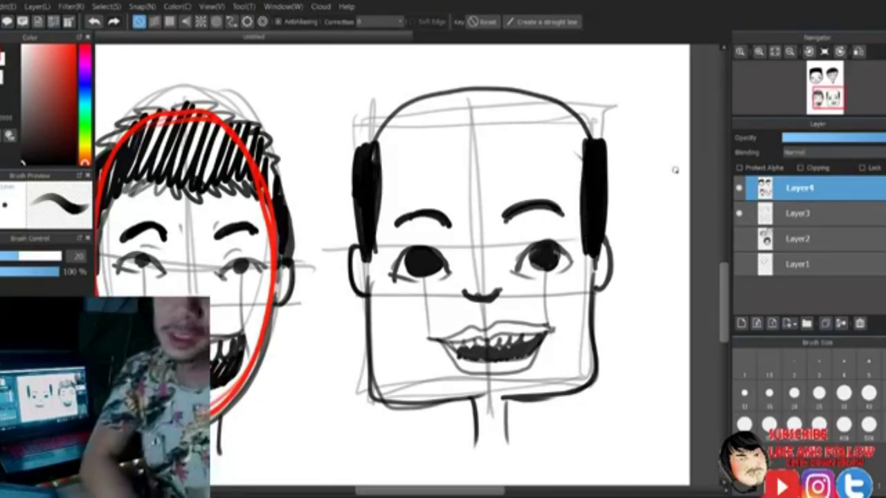
{"action": "left_click_drag", "start_coordinate": [588, 150], "coordinate": [586, 236]}
{"action": "left_click_drag", "start_coordinate": [588, 192], "coordinate": [592, 262]}
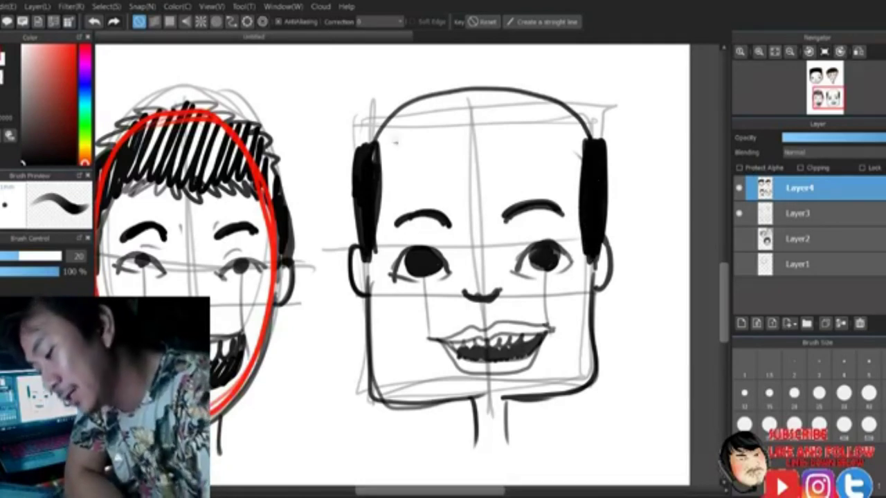
Add thin curved comb-over strands across the square head's crown and trace its square shape in red
{"action": "mouse_move", "coordinate": [397, 128]}
{"action": "left_mouse_down"}
{"action": "mouse_move", "coordinate": [541, 115]}
{"action": "mouse_move", "coordinate": [481, 117]}
{"action": "mouse_move", "coordinate": [536, 121]}
{"action": "left_mouse_up"}
{"action": "left_click_drag", "start_coordinate": [368, 139], "coordinate": [574, 119]}
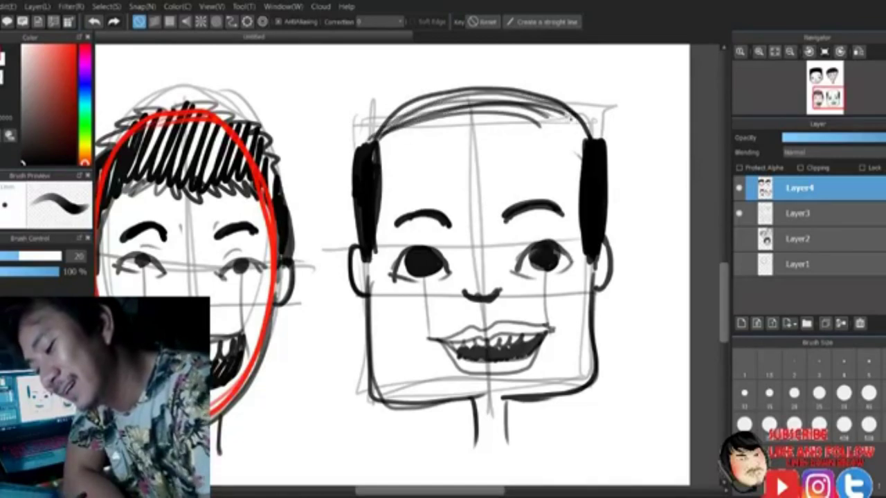
{"action": "left_click_drag", "start_coordinate": [372, 141], "coordinate": [580, 141]}
{"action": "left_click_drag", "start_coordinate": [397, 126], "coordinate": [575, 137]}
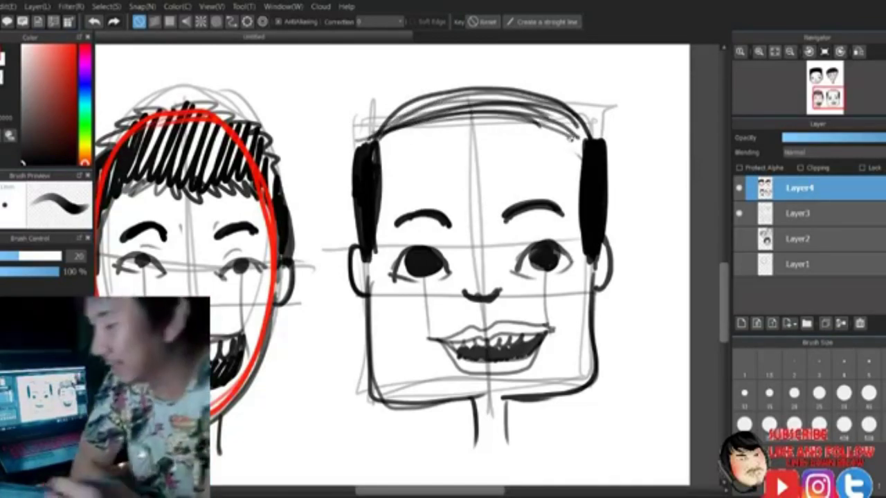
{"action": "left_click", "coordinate": [72, 47]}
{"action": "mouse_move", "coordinate": [365, 147]}
{"action": "left_mouse_down"}
{"action": "mouse_move", "coordinate": [381, 401]}
{"action": "mouse_move", "coordinate": [585, 400]}
{"action": "mouse_move", "coordinate": [590, 124]}
{"action": "mouse_move", "coordinate": [352, 124]}
{"action": "mouse_move", "coordinate": [364, 159]}
{"action": "mouse_move", "coordinate": [379, 402]}
{"action": "mouse_move", "coordinate": [394, 413]}
{"action": "mouse_move", "coordinate": [566, 403]}
{"action": "mouse_move", "coordinate": [597, 388]}
{"action": "mouse_move", "coordinate": [590, 142]}
{"action": "mouse_move", "coordinate": [500, 117]}
{"action": "mouse_move", "coordinate": [361, 114]}
{"action": "mouse_move", "coordinate": [367, 263]}
{"action": "mouse_move", "coordinate": [406, 415]}
{"action": "mouse_move", "coordinate": [601, 408]}
{"action": "mouse_move", "coordinate": [597, 104]}
{"action": "left_mouse_up"}
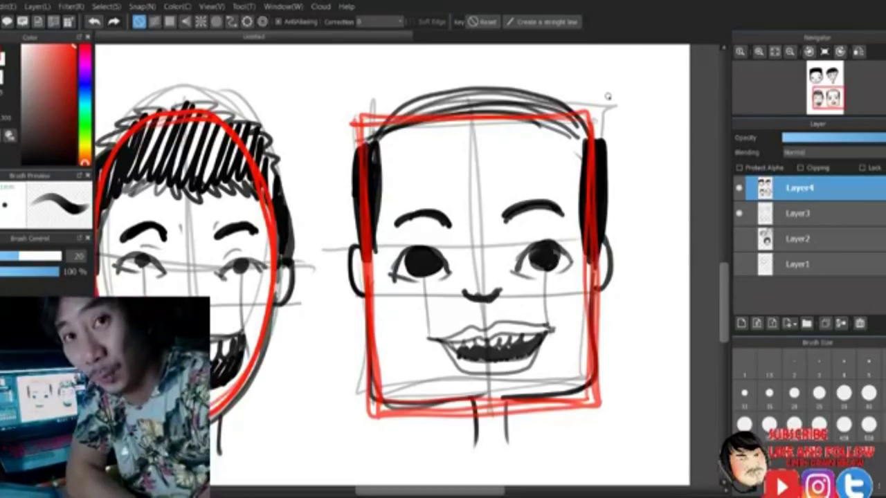
Review all four finished heads together, comparing each with its red base shape
{"action": "mouse_move", "coordinate": [451, 494]}
{"action": "left_mouse_down"}
{"action": "mouse_move", "coordinate": [395, 493]}
{"action": "mouse_move", "coordinate": [439, 494]}
{"action": "left_mouse_up"}
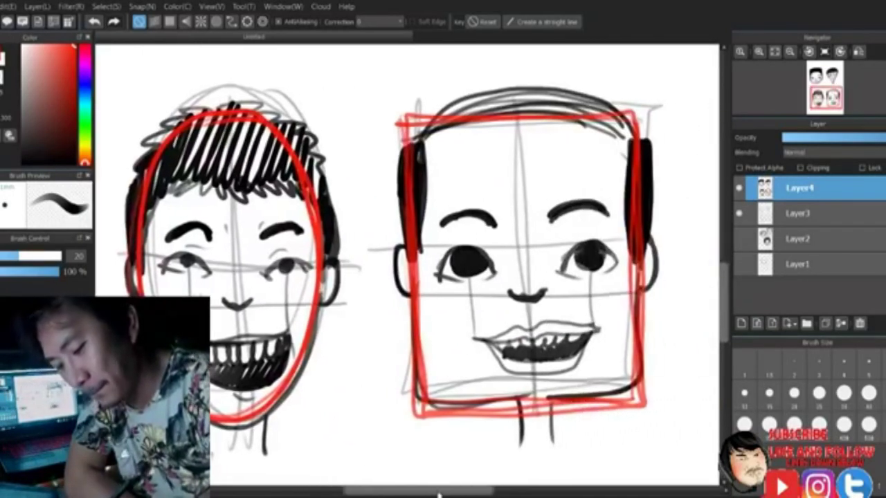
{"action": "left_click_drag", "start_coordinate": [725, 296], "coordinate": [725, 275]}
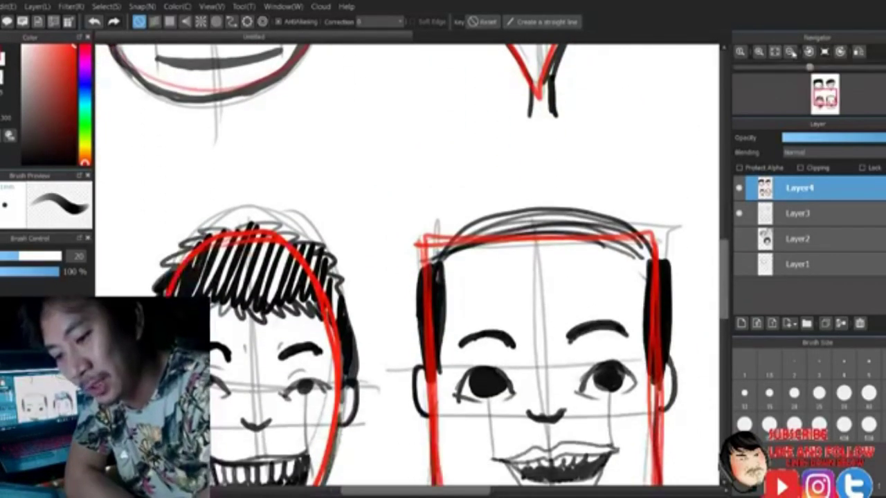
{"action": "left_click", "coordinate": [789, 52]}
{"action": "left_click", "coordinate": [789, 52]}
{"action": "left_click_drag", "start_coordinate": [724, 242], "coordinate": [723, 225]}
{"action": "mouse_move", "coordinate": [256, 165]}
{"action": "left_mouse_down"}
{"action": "mouse_move", "coordinate": [350, 226]}
{"action": "mouse_move", "coordinate": [330, 244]}
{"action": "mouse_move", "coordinate": [363, 181]}
{"action": "left_mouse_up"}
{"action": "left_click_drag", "start_coordinate": [427, 158], "coordinate": [473, 248]}
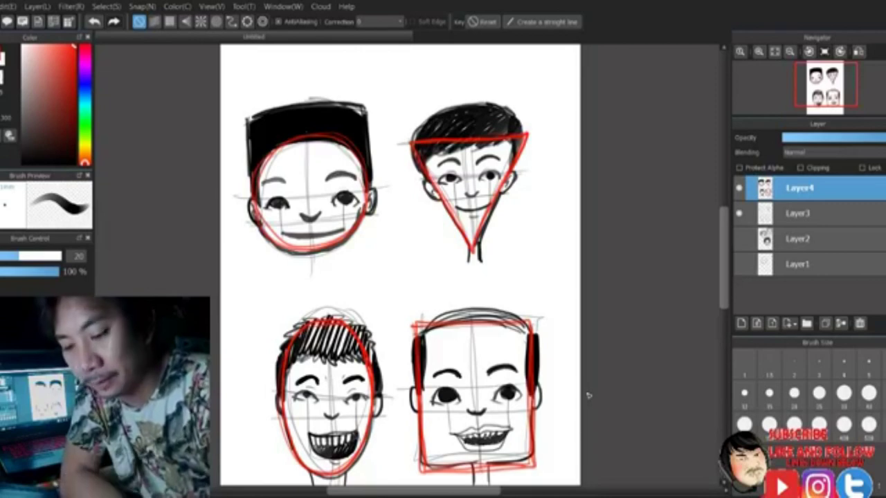
Hide Layer4 and Layer3 and add a new layer for a blank page
{"action": "left_click", "coordinate": [739, 188]}
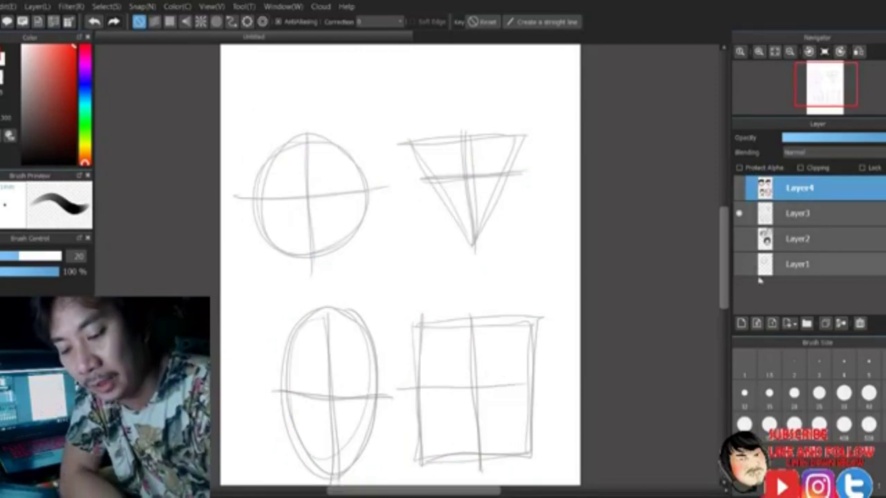
{"action": "left_click", "coordinate": [740, 213]}
{"action": "left_click", "coordinate": [741, 324]}
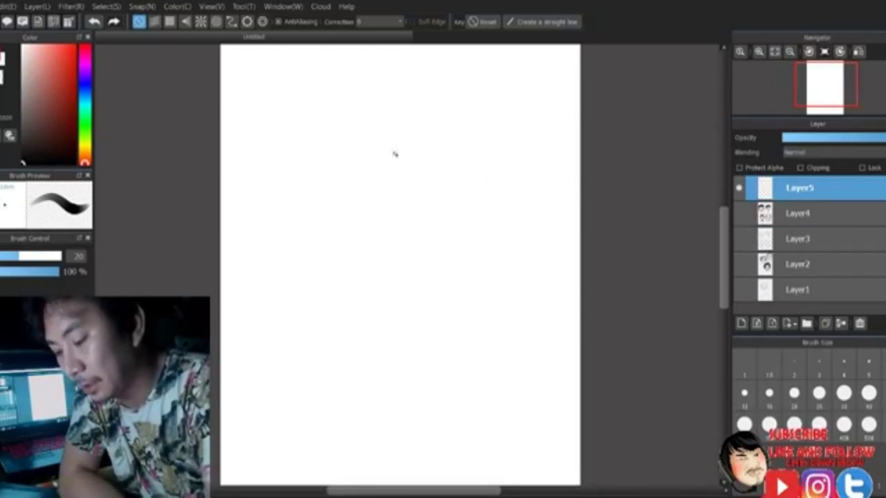
Sketch a mouse head from a triangle, two touching circles for the eyes and two large circles for the ears
{"action": "mouse_move", "coordinate": [418, 194]}
{"action": "left_mouse_down"}
{"action": "mouse_move", "coordinate": [452, 198]}
{"action": "mouse_move", "coordinate": [426, 184]}
{"action": "mouse_move", "coordinate": [360, 217]}
{"action": "left_mouse_up"}
{"action": "mouse_move", "coordinate": [388, 181]}
{"action": "left_mouse_down"}
{"action": "mouse_move", "coordinate": [448, 193]}
{"action": "mouse_move", "coordinate": [422, 178]}
{"action": "left_mouse_up"}
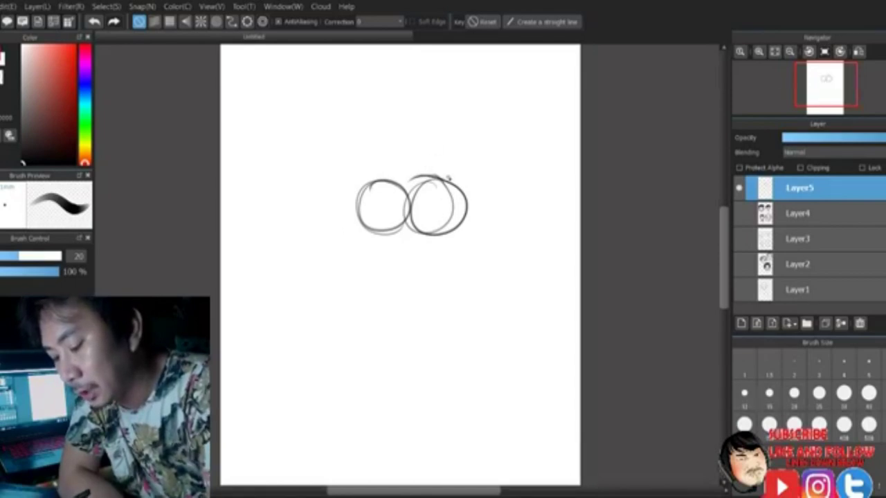
{"action": "mouse_move", "coordinate": [458, 142]}
{"action": "left_mouse_down"}
{"action": "mouse_move", "coordinate": [375, 194]}
{"action": "mouse_move", "coordinate": [484, 222]}
{"action": "mouse_move", "coordinate": [418, 159]}
{"action": "mouse_move", "coordinate": [495, 245]}
{"action": "mouse_move", "coordinate": [431, 146]}
{"action": "mouse_move", "coordinate": [490, 239]}
{"action": "mouse_move", "coordinate": [461, 137]}
{"action": "left_mouse_up"}
{"action": "mouse_move", "coordinate": [527, 105]}
{"action": "left_mouse_down"}
{"action": "mouse_move", "coordinate": [458, 135]}
{"action": "mouse_move", "coordinate": [520, 94]}
{"action": "mouse_move", "coordinate": [537, 147]}
{"action": "left_mouse_up"}
{"action": "mouse_move", "coordinate": [431, 102]}
{"action": "left_mouse_down"}
{"action": "mouse_move", "coordinate": [385, 159]}
{"action": "mouse_move", "coordinate": [397, 92]}
{"action": "mouse_move", "coordinate": [381, 98]}
{"action": "left_mouse_up"}
{"action": "left_click_drag", "start_coordinate": [526, 105], "coordinate": [464, 171]}
{"action": "left_click_drag", "start_coordinate": [484, 102], "coordinate": [464, 166]}
Sketch the mouse's body as an upright oval with circles for thighs, flat ovals for feet and narrow ovals for arms
{"action": "mouse_move", "coordinate": [437, 251]}
{"action": "left_mouse_down"}
{"action": "mouse_move", "coordinate": [456, 383]}
{"action": "mouse_move", "coordinate": [435, 240]}
{"action": "mouse_move", "coordinate": [403, 373]}
{"action": "mouse_move", "coordinate": [473, 253]}
{"action": "mouse_move", "coordinate": [411, 373]}
{"action": "mouse_move", "coordinate": [468, 263]}
{"action": "mouse_move", "coordinate": [408, 282]}
{"action": "mouse_move", "coordinate": [488, 359]}
{"action": "mouse_move", "coordinate": [428, 242]}
{"action": "mouse_move", "coordinate": [464, 257]}
{"action": "left_mouse_up"}
{"action": "mouse_move", "coordinate": [481, 321]}
{"action": "left_mouse_down"}
{"action": "mouse_move", "coordinate": [506, 379]}
{"action": "mouse_move", "coordinate": [451, 326]}
{"action": "left_mouse_up"}
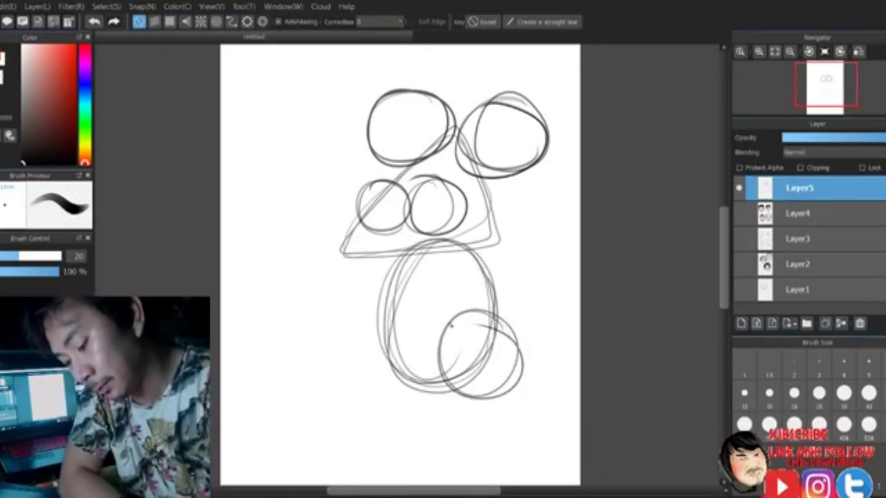
{"action": "mouse_move", "coordinate": [367, 319]}
{"action": "left_mouse_down"}
{"action": "mouse_move", "coordinate": [397, 370]}
{"action": "mouse_move", "coordinate": [402, 346]}
{"action": "left_mouse_up"}
{"action": "mouse_move", "coordinate": [494, 402]}
{"action": "left_mouse_down"}
{"action": "mouse_move", "coordinate": [484, 415]}
{"action": "mouse_move", "coordinate": [332, 405]}
{"action": "mouse_move", "coordinate": [385, 390]}
{"action": "left_mouse_up"}
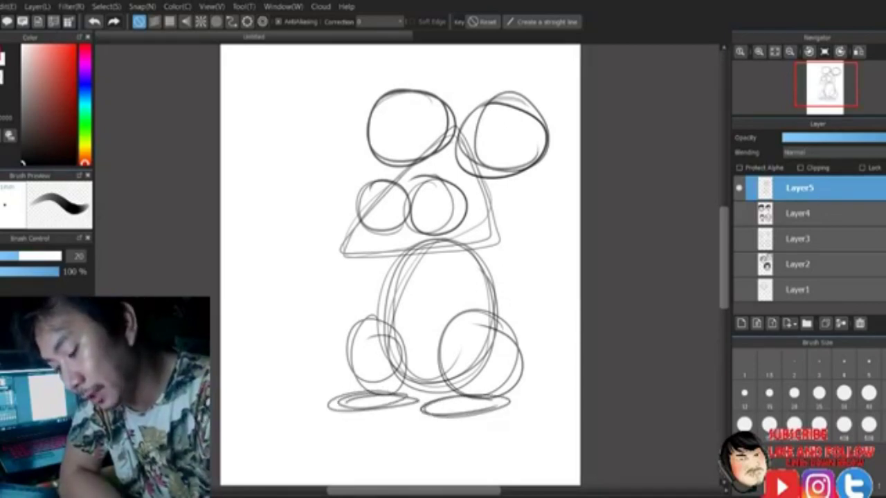
{"action": "mouse_move", "coordinate": [474, 257]}
{"action": "left_mouse_down"}
{"action": "mouse_move", "coordinate": [483, 312]}
{"action": "mouse_move", "coordinate": [477, 270]}
{"action": "left_mouse_up"}
{"action": "mouse_move", "coordinate": [387, 265]}
{"action": "left_mouse_down"}
{"action": "mouse_move", "coordinate": [375, 335]}
{"action": "mouse_move", "coordinate": [382, 277]}
{"action": "left_mouse_up"}
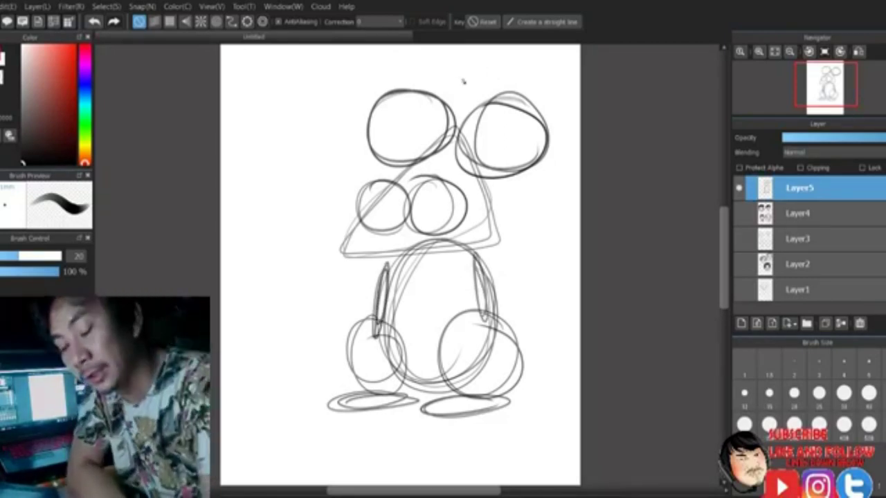
Add a new layer above the mouse sketch, lower the opacity of Layer5, and make the new layer active
{"action": "left_click", "coordinate": [741, 323]}
{"action": "left_click", "coordinate": [796, 214]}
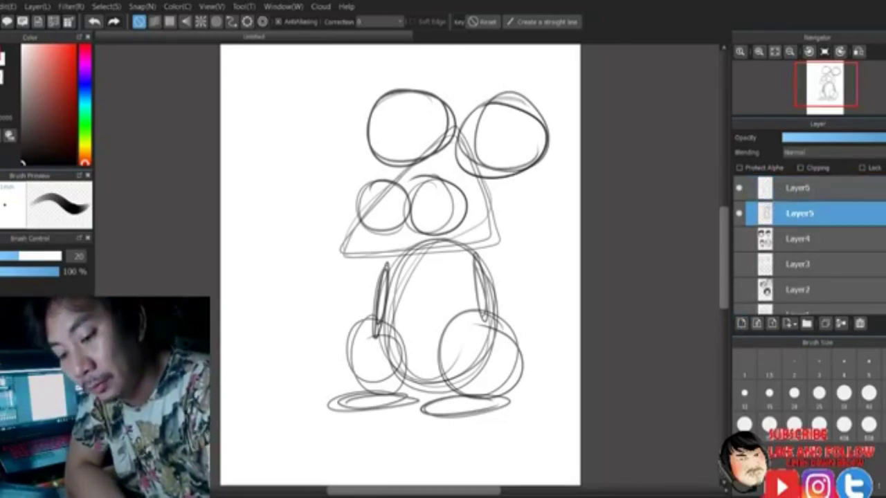
{"action": "left_click_drag", "start_coordinate": [849, 138], "coordinate": [815, 138]}
{"action": "left_click", "coordinate": [795, 188]}
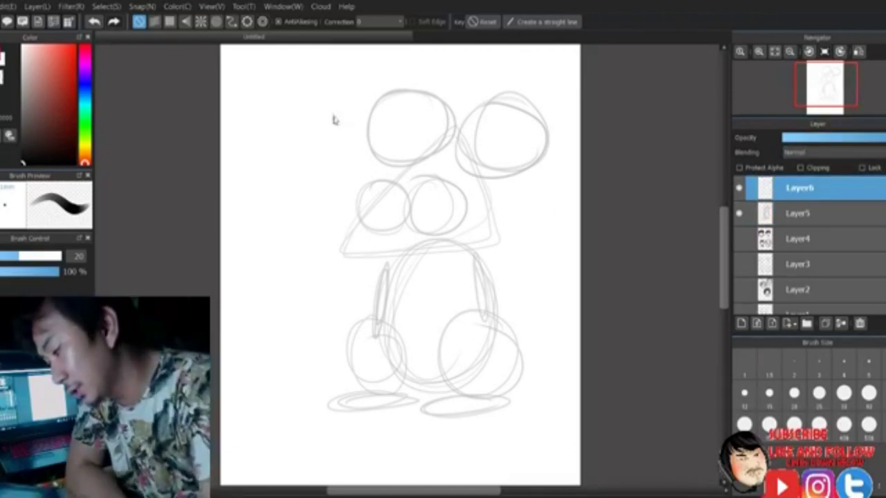
Ink the mouse's head with round eyes and dot pupils, a pointed snout with a small nose, and round ears with inner folds
{"action": "mouse_move", "coordinate": [454, 182]}
{"action": "left_mouse_down"}
{"action": "mouse_move", "coordinate": [411, 194]}
{"action": "mouse_move", "coordinate": [454, 223]}
{"action": "mouse_move", "coordinate": [444, 179]}
{"action": "mouse_move", "coordinate": [436, 197]}
{"action": "mouse_move", "coordinate": [387, 178]}
{"action": "mouse_move", "coordinate": [369, 222]}
{"action": "mouse_move", "coordinate": [405, 207]}
{"action": "left_mouse_up"}
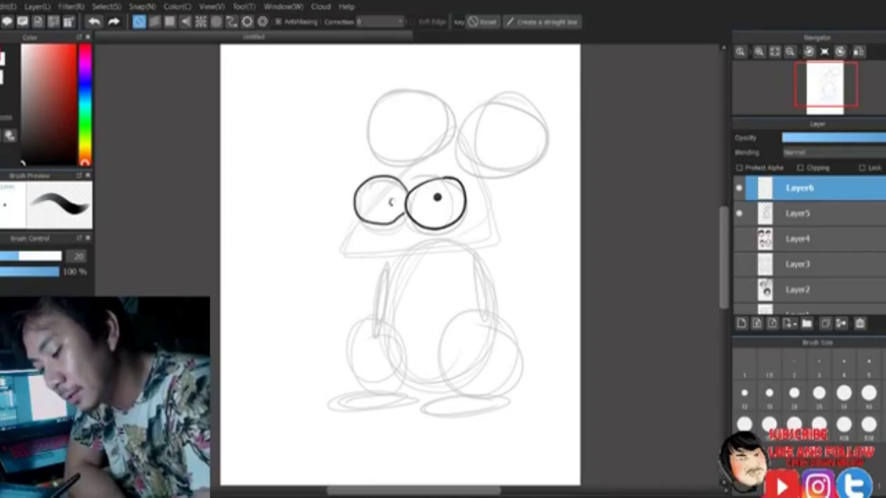
{"action": "mouse_move", "coordinate": [358, 224]}
{"action": "left_mouse_down"}
{"action": "mouse_move", "coordinate": [348, 254]}
{"action": "mouse_move", "coordinate": [405, 253]}
{"action": "mouse_move", "coordinate": [477, 225]}
{"action": "left_mouse_up"}
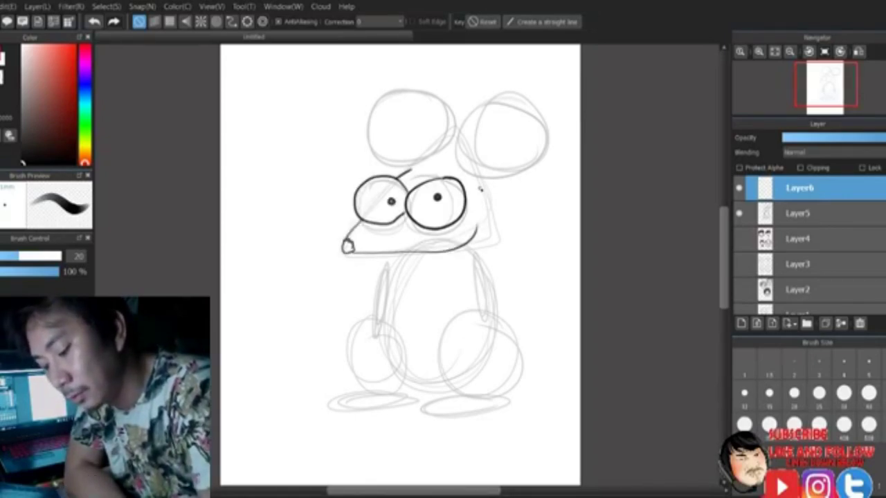
{"action": "mouse_move", "coordinate": [473, 156]}
{"action": "left_mouse_down"}
{"action": "mouse_move", "coordinate": [551, 134]}
{"action": "mouse_move", "coordinate": [473, 178]}
{"action": "left_mouse_up"}
{"action": "mouse_move", "coordinate": [528, 110]}
{"action": "left_mouse_down"}
{"action": "mouse_move", "coordinate": [483, 165]}
{"action": "mouse_move", "coordinate": [444, 136]}
{"action": "mouse_move", "coordinate": [430, 151]}
{"action": "mouse_move", "coordinate": [389, 90]}
{"action": "mouse_move", "coordinate": [419, 166]}
{"action": "left_mouse_up"}
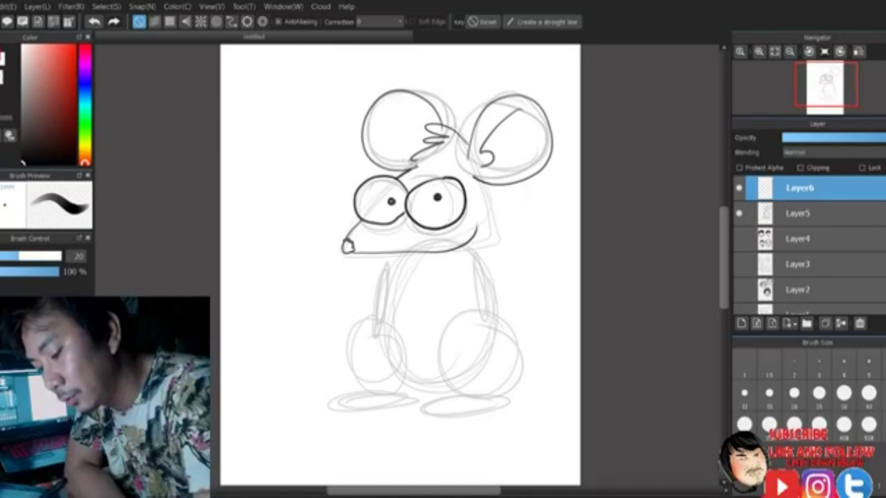
{"action": "left_click_drag", "start_coordinate": [388, 106], "coordinate": [403, 142]}
Ink the back of the mouse's head, the near arm, the oval body and the large near thigh with its foot
{"action": "mouse_move", "coordinate": [474, 176]}
{"action": "left_mouse_down"}
{"action": "mouse_move", "coordinate": [484, 320]}
{"action": "mouse_move", "coordinate": [477, 278]}
{"action": "left_mouse_up"}
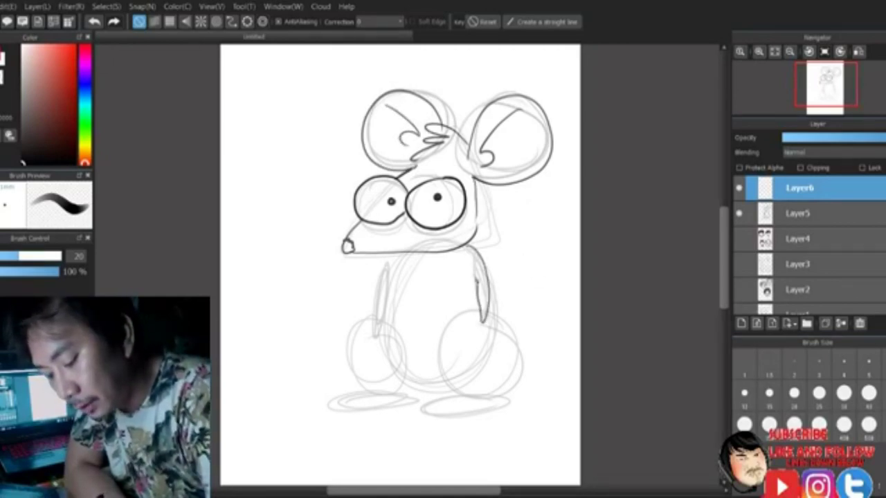
{"action": "mouse_move", "coordinate": [405, 253]}
{"action": "left_mouse_down"}
{"action": "mouse_move", "coordinate": [385, 297]}
{"action": "mouse_move", "coordinate": [382, 338]}
{"action": "mouse_move", "coordinate": [440, 381]}
{"action": "left_mouse_up"}
{"action": "left_click_drag", "start_coordinate": [484, 323], "coordinate": [483, 391]}
{"action": "left_click_drag", "start_coordinate": [494, 323], "coordinate": [495, 371]}
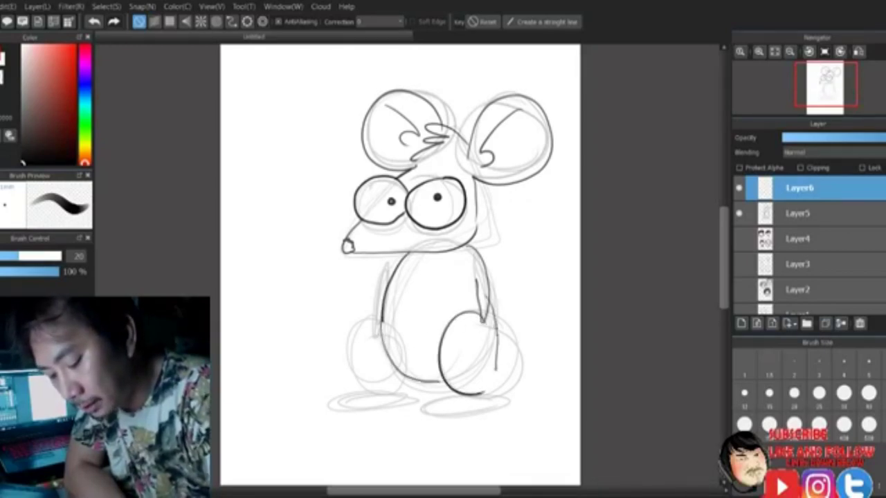
{"action": "mouse_move", "coordinate": [498, 322]}
{"action": "left_mouse_down"}
{"action": "mouse_move", "coordinate": [493, 396]}
{"action": "mouse_move", "coordinate": [406, 414]}
{"action": "mouse_move", "coordinate": [465, 400]}
{"action": "left_mouse_up"}
Ink the mouse's far leg and foot, an outstretched far arm, and a long curved tail rising behind the body
{"action": "mouse_move", "coordinate": [381, 318]}
{"action": "left_mouse_down"}
{"action": "mouse_move", "coordinate": [380, 397]}
{"action": "mouse_move", "coordinate": [400, 402]}
{"action": "mouse_move", "coordinate": [350, 410]}
{"action": "left_mouse_up"}
{"action": "left_click_drag", "start_coordinate": [422, 384], "coordinate": [423, 408]}
{"action": "mouse_move", "coordinate": [391, 271]}
{"action": "left_mouse_down"}
{"action": "mouse_move", "coordinate": [360, 283]}
{"action": "mouse_move", "coordinate": [389, 278]}
{"action": "left_mouse_up"}
{"action": "left_click_drag", "start_coordinate": [519, 338], "coordinate": [536, 203]}
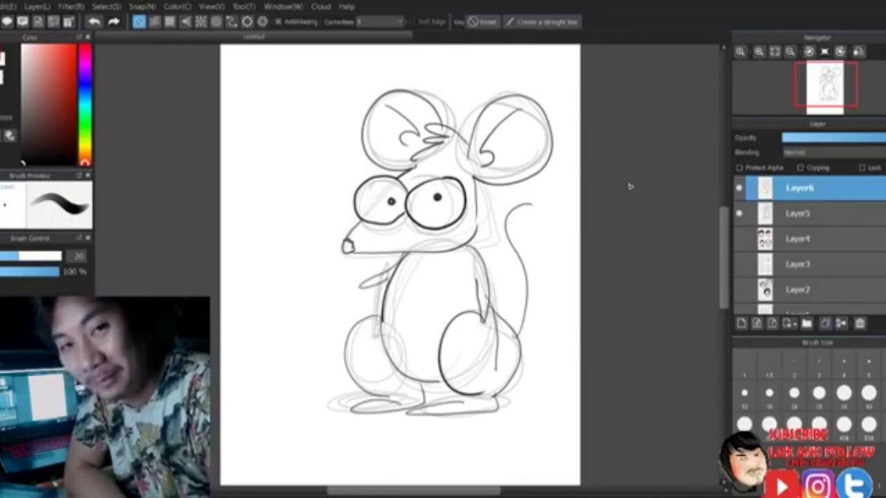
Trace the mouse head's base shapes in red: the triangle, both ear circles and both eye circles
{"action": "left_click", "coordinate": [72, 47]}
{"action": "mouse_move", "coordinate": [454, 137]}
{"action": "left_mouse_down"}
{"action": "mouse_move", "coordinate": [376, 205]}
{"action": "mouse_move", "coordinate": [487, 244]}
{"action": "mouse_move", "coordinate": [487, 257]}
{"action": "left_mouse_up"}
{"action": "mouse_move", "coordinate": [529, 104]}
{"action": "left_mouse_down"}
{"action": "mouse_move", "coordinate": [525, 176]}
{"action": "mouse_move", "coordinate": [493, 89]}
{"action": "left_mouse_up"}
{"action": "mouse_move", "coordinate": [399, 83]}
{"action": "left_mouse_down"}
{"action": "mouse_move", "coordinate": [356, 138]}
{"action": "mouse_move", "coordinate": [401, 94]}
{"action": "left_mouse_up"}
{"action": "left_click_drag", "start_coordinate": [434, 177], "coordinate": [393, 181]}
Trace the mouse's body oval, thigh circles, foot ovals and arm ovals in red
{"action": "mouse_move", "coordinate": [446, 243]}
{"action": "left_mouse_down"}
{"action": "mouse_move", "coordinate": [406, 380]}
{"action": "mouse_move", "coordinate": [456, 377]}
{"action": "mouse_move", "coordinate": [495, 266]}
{"action": "left_mouse_up"}
{"action": "mouse_move", "coordinate": [505, 320]}
{"action": "left_mouse_down"}
{"action": "mouse_move", "coordinate": [502, 334]}
{"action": "mouse_move", "coordinate": [485, 315]}
{"action": "mouse_move", "coordinate": [458, 324]}
{"action": "left_mouse_up"}
{"action": "mouse_move", "coordinate": [379, 321]}
{"action": "left_mouse_down"}
{"action": "mouse_move", "coordinate": [364, 395]}
{"action": "mouse_move", "coordinate": [467, 423]}
{"action": "mouse_move", "coordinate": [487, 404]}
{"action": "left_mouse_up"}
{"action": "mouse_move", "coordinate": [399, 265]}
{"action": "left_mouse_down"}
{"action": "mouse_move", "coordinate": [381, 270]}
{"action": "mouse_move", "coordinate": [407, 257]}
{"action": "left_mouse_up"}
{"action": "mouse_move", "coordinate": [467, 273]}
{"action": "left_mouse_down"}
{"action": "mouse_move", "coordinate": [477, 335]}
{"action": "mouse_move", "coordinate": [488, 271]}
{"action": "left_mouse_up"}
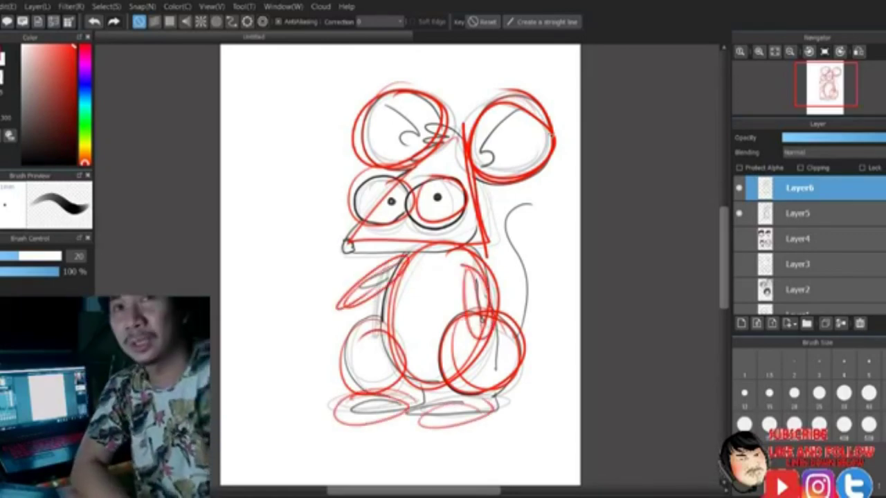